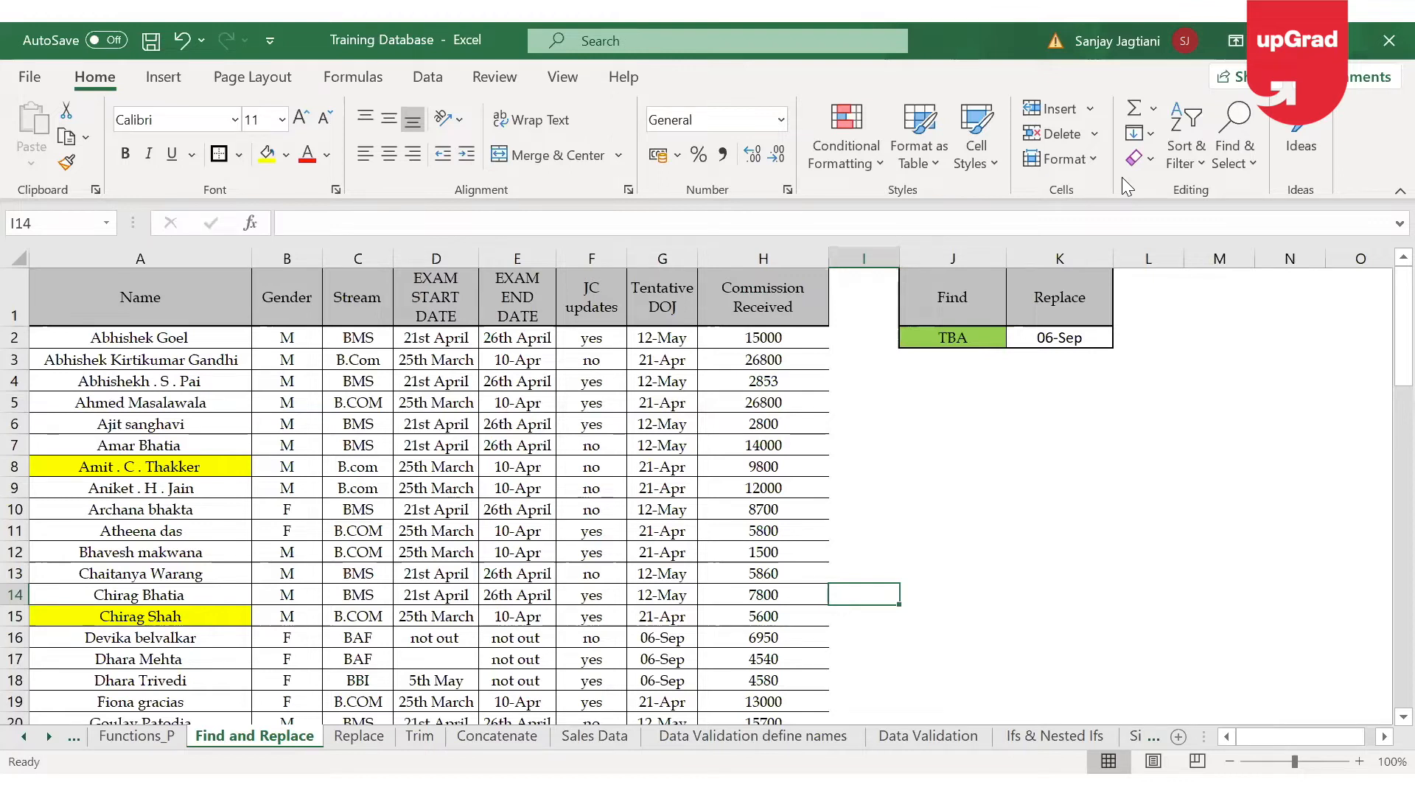
pyautogui.click(681, 302)
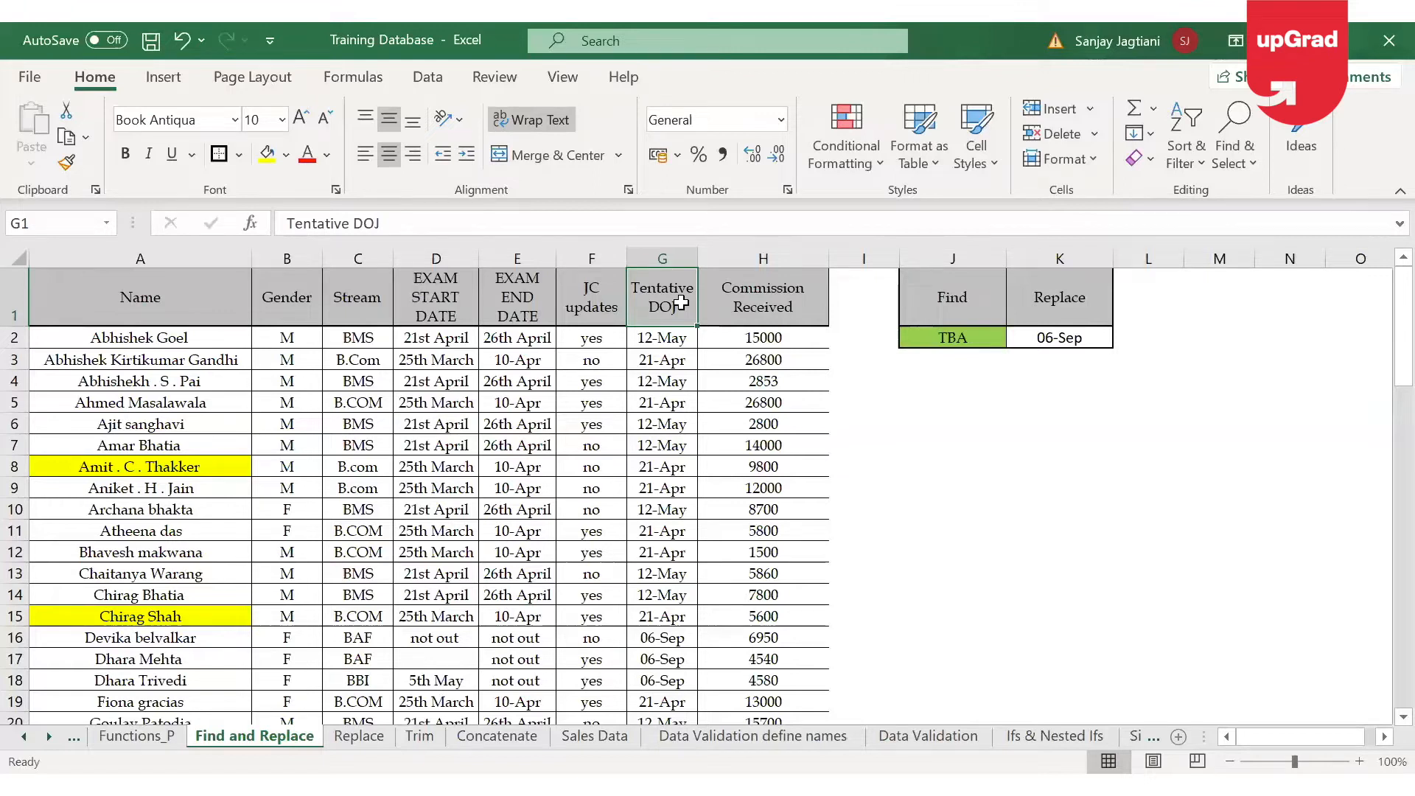
pyautogui.hotkey('ctrl', 'f')
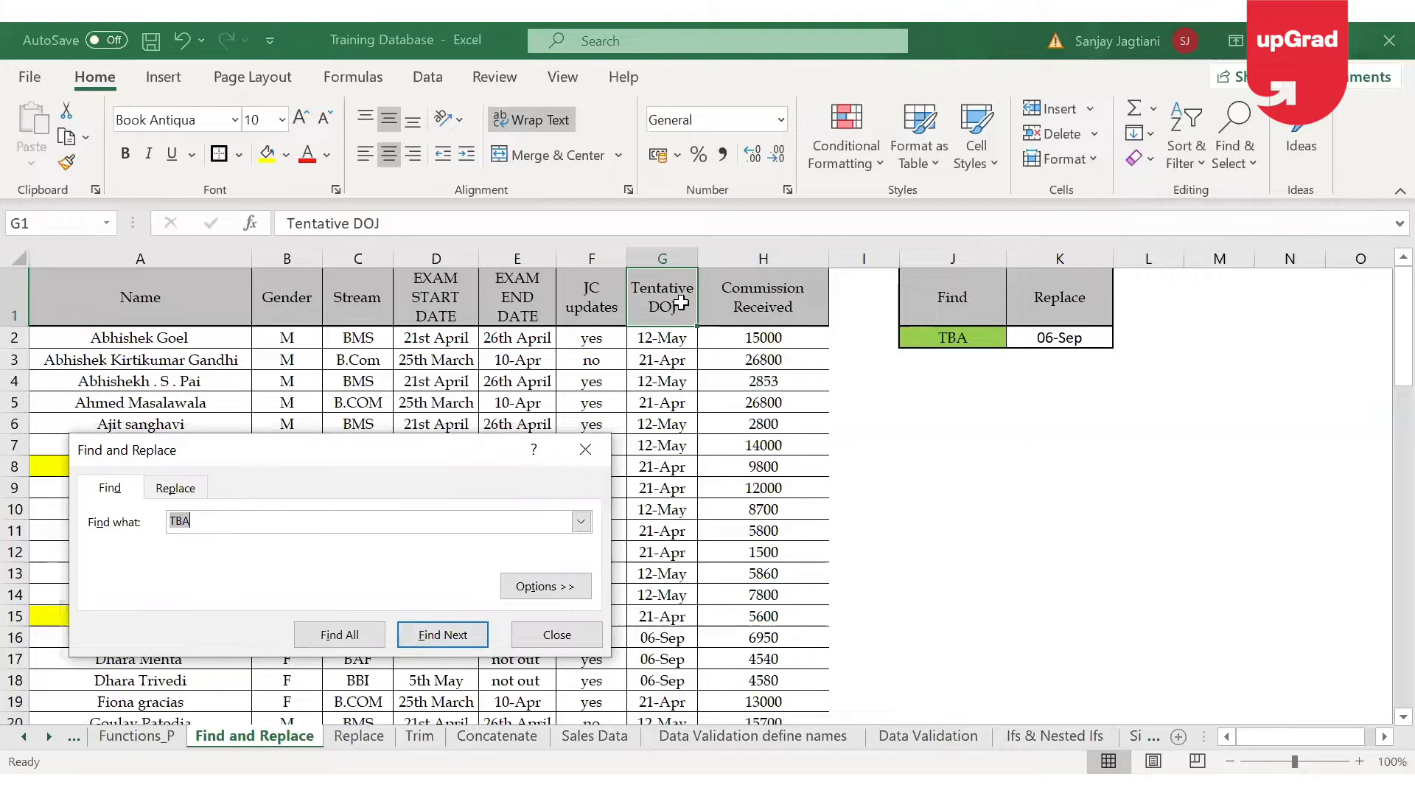
pyautogui.press('Escape')
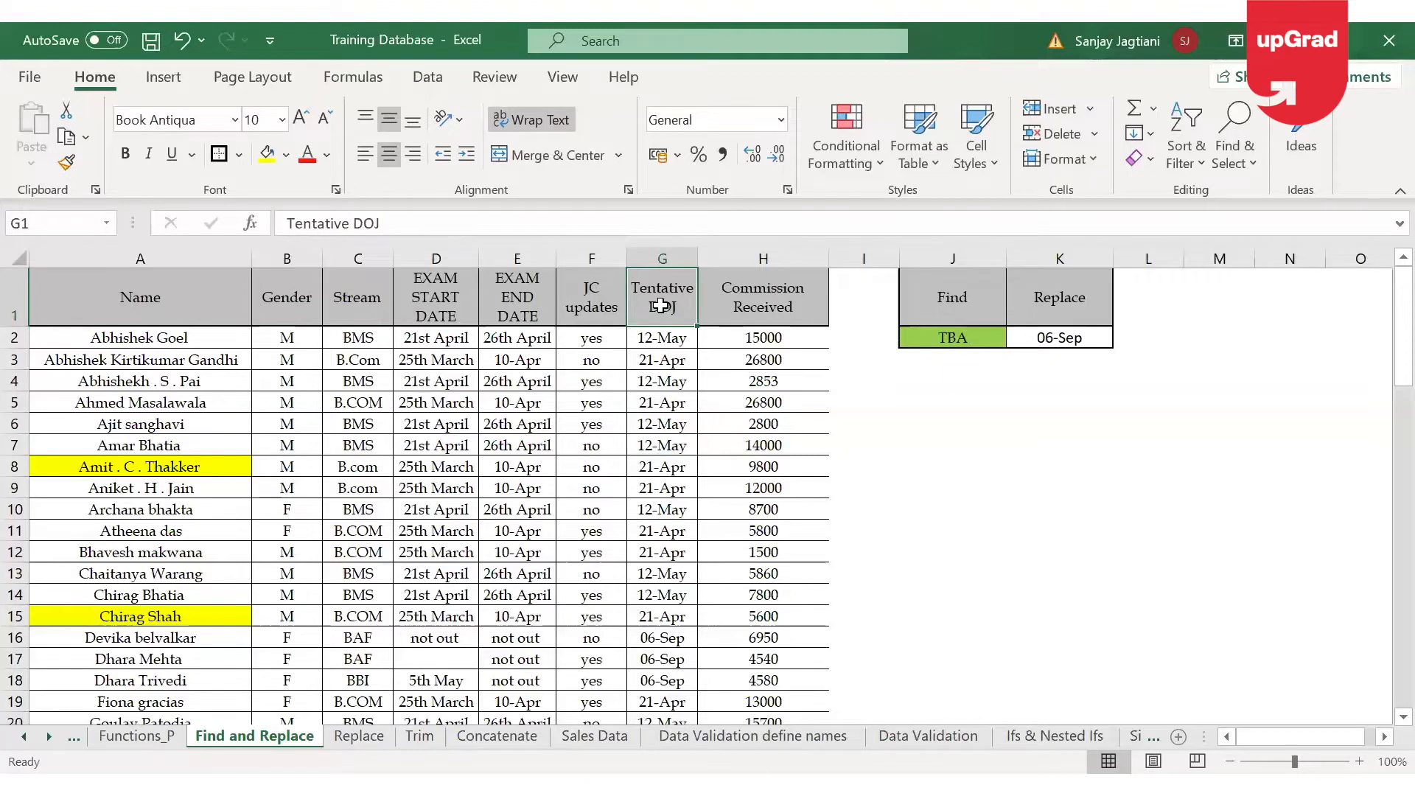
pyautogui.hotkey('ctrl', 'shift', 'Down')
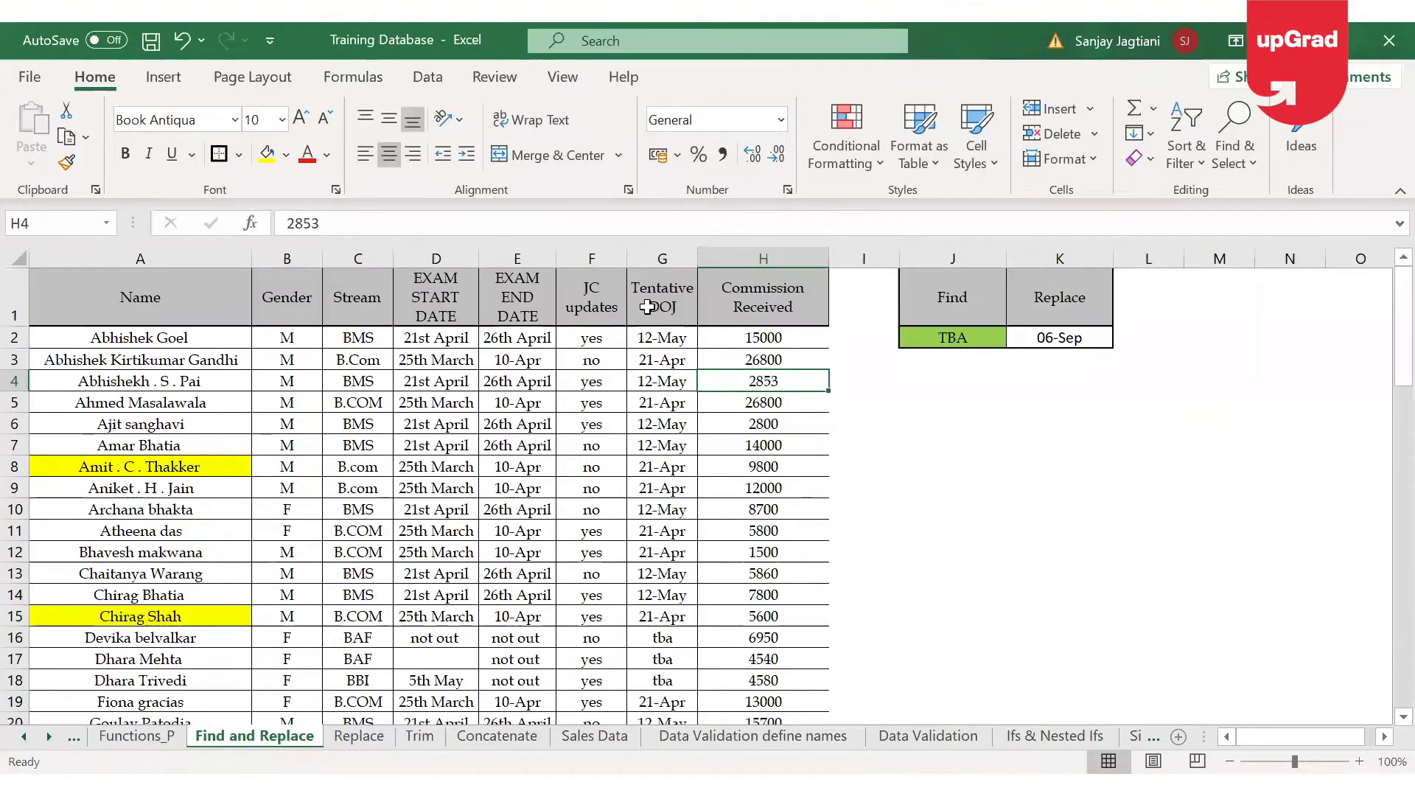
# Select the Tentative DOJ column data from its header down and find the next occurrence of TBA within it
pyautogui.click(679, 294)
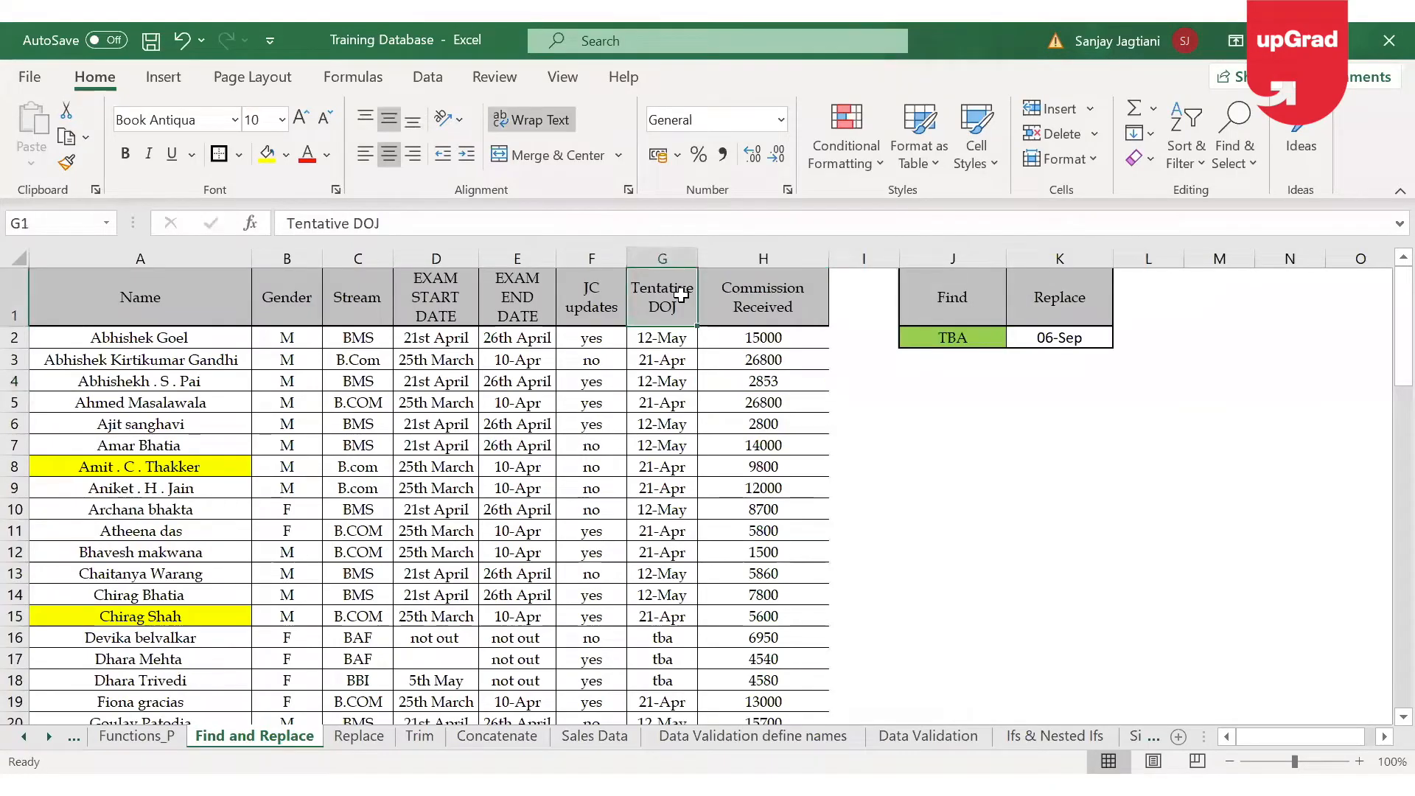
pyautogui.hotkey('ctrl', 'shift', 'Down')
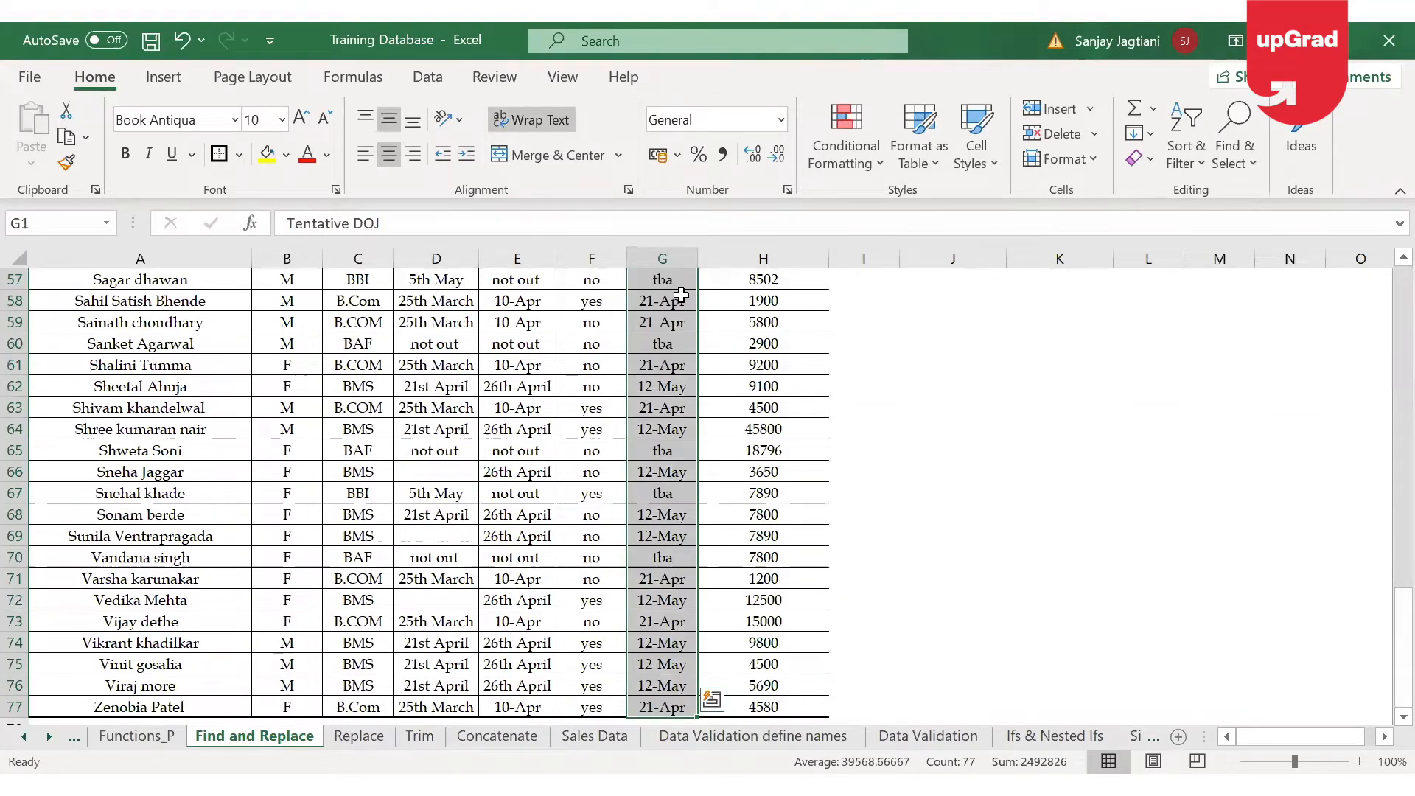
pyautogui.hotkey('ctrl', 'f')
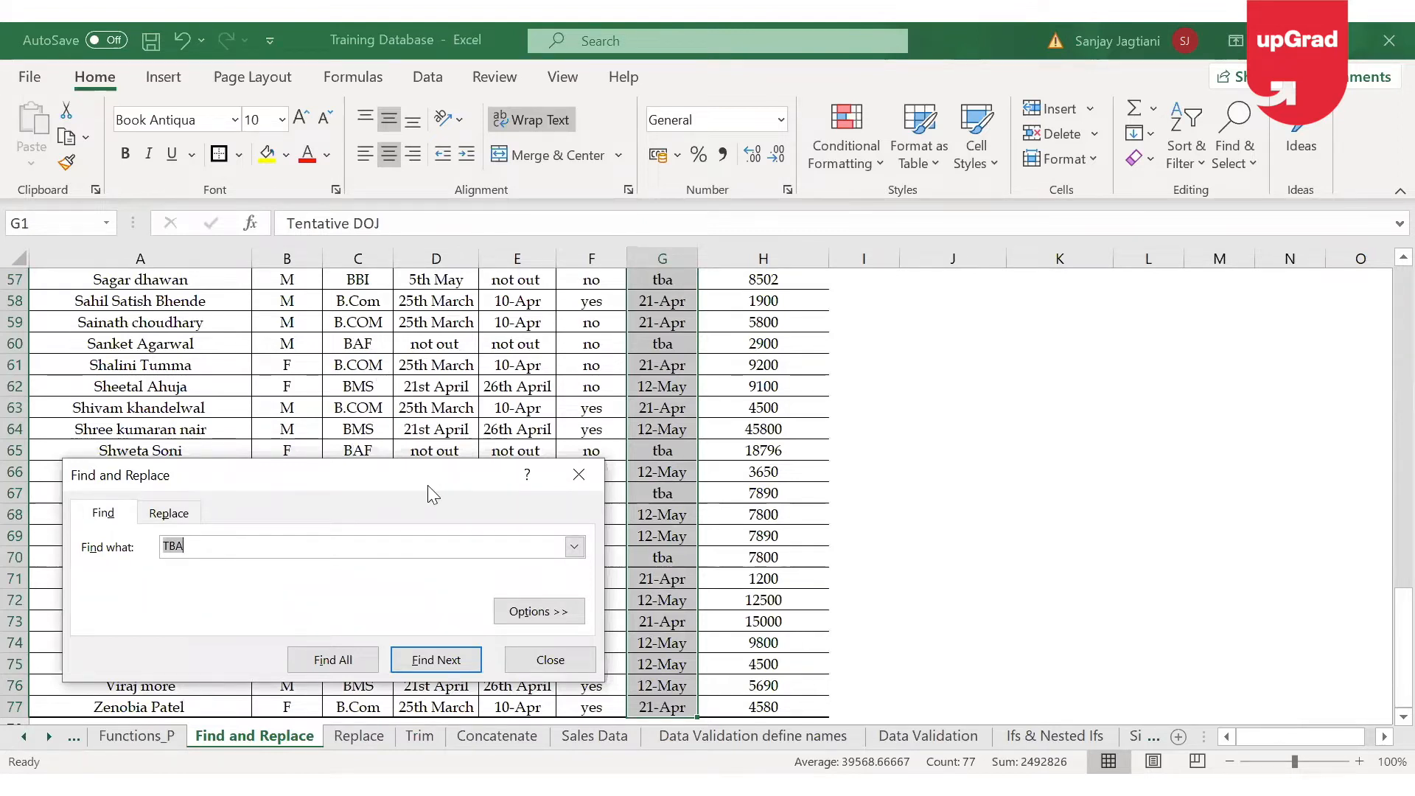
pyautogui.moveTo(427, 485); pyautogui.dragTo(616, 317)
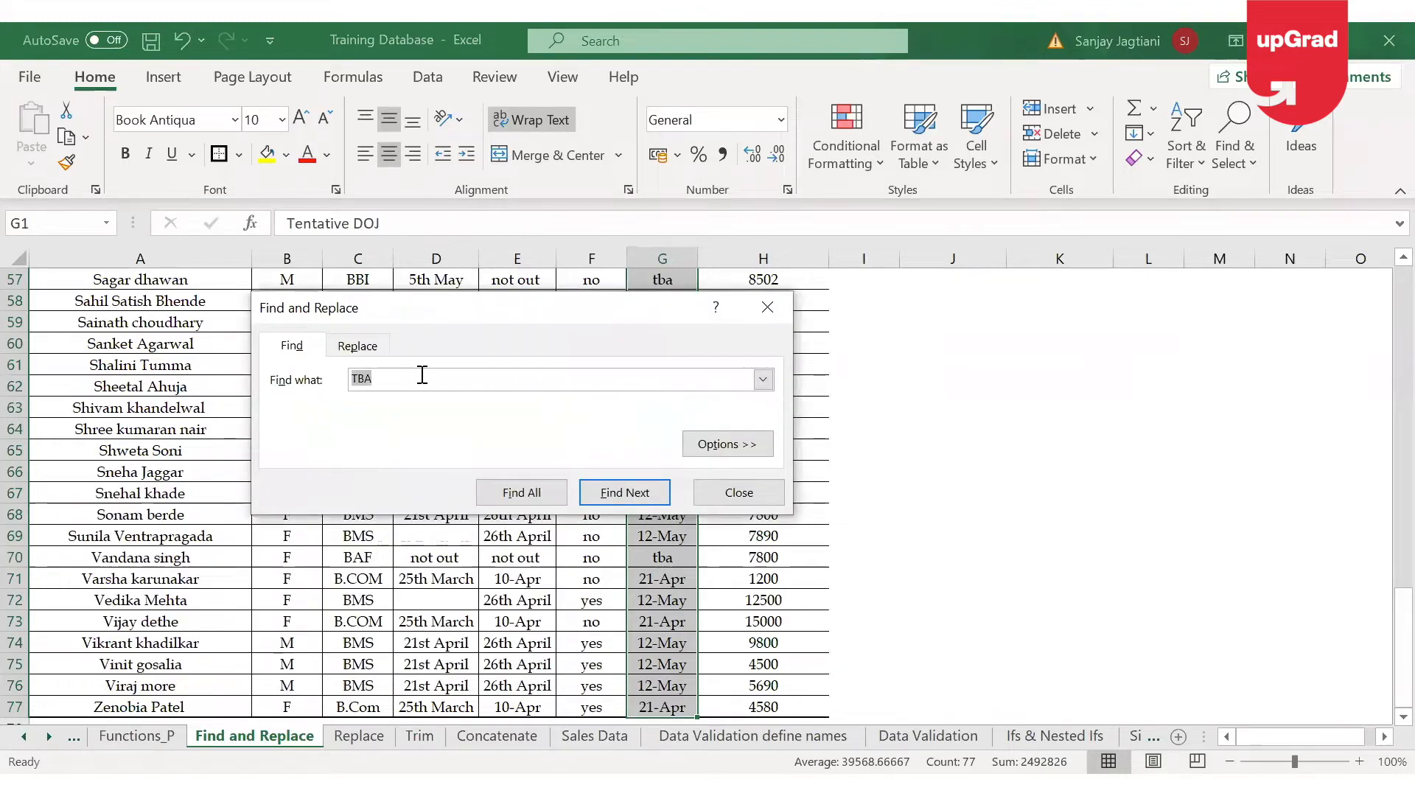
pyautogui.press('BackSpace')
pyautogui.write('TBA')
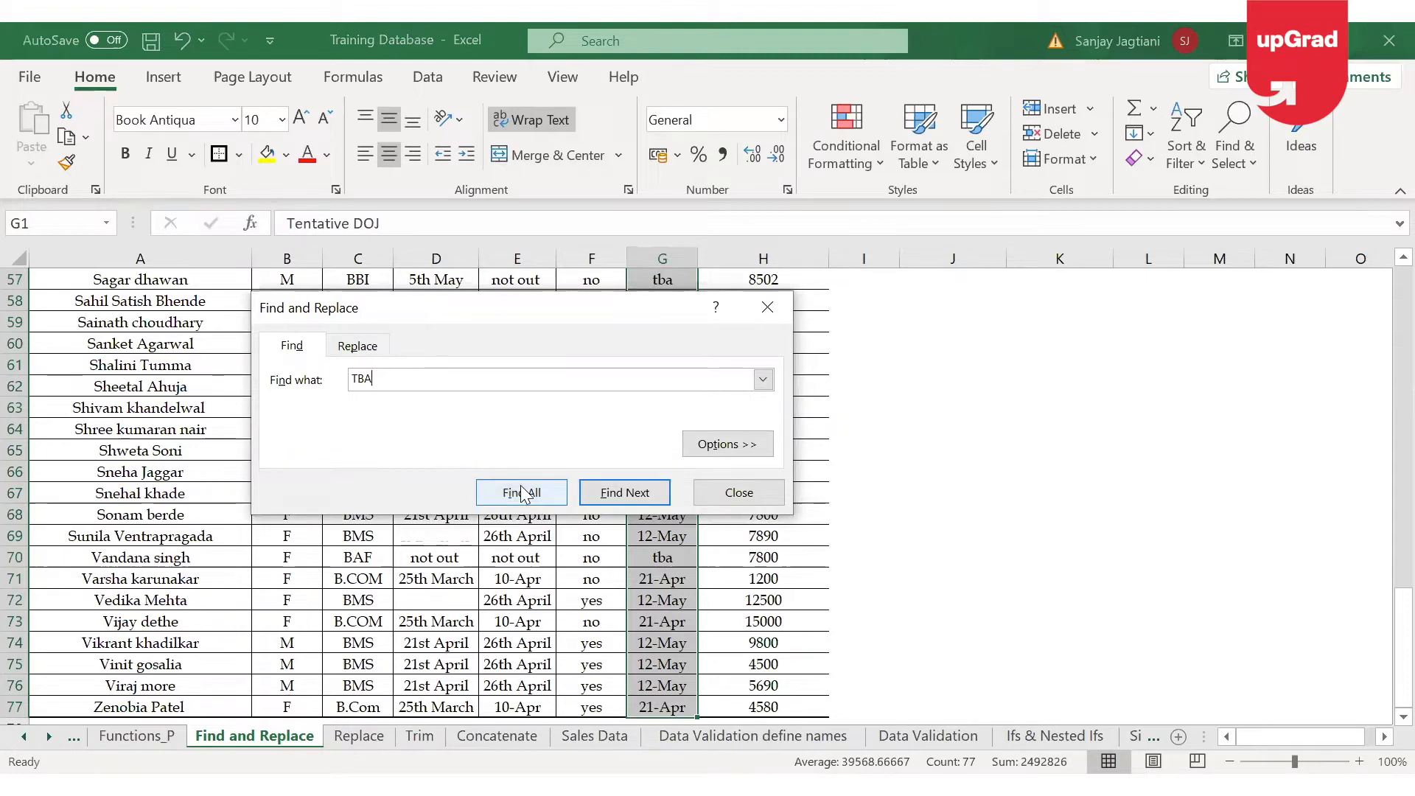
pyautogui.click(622, 494)
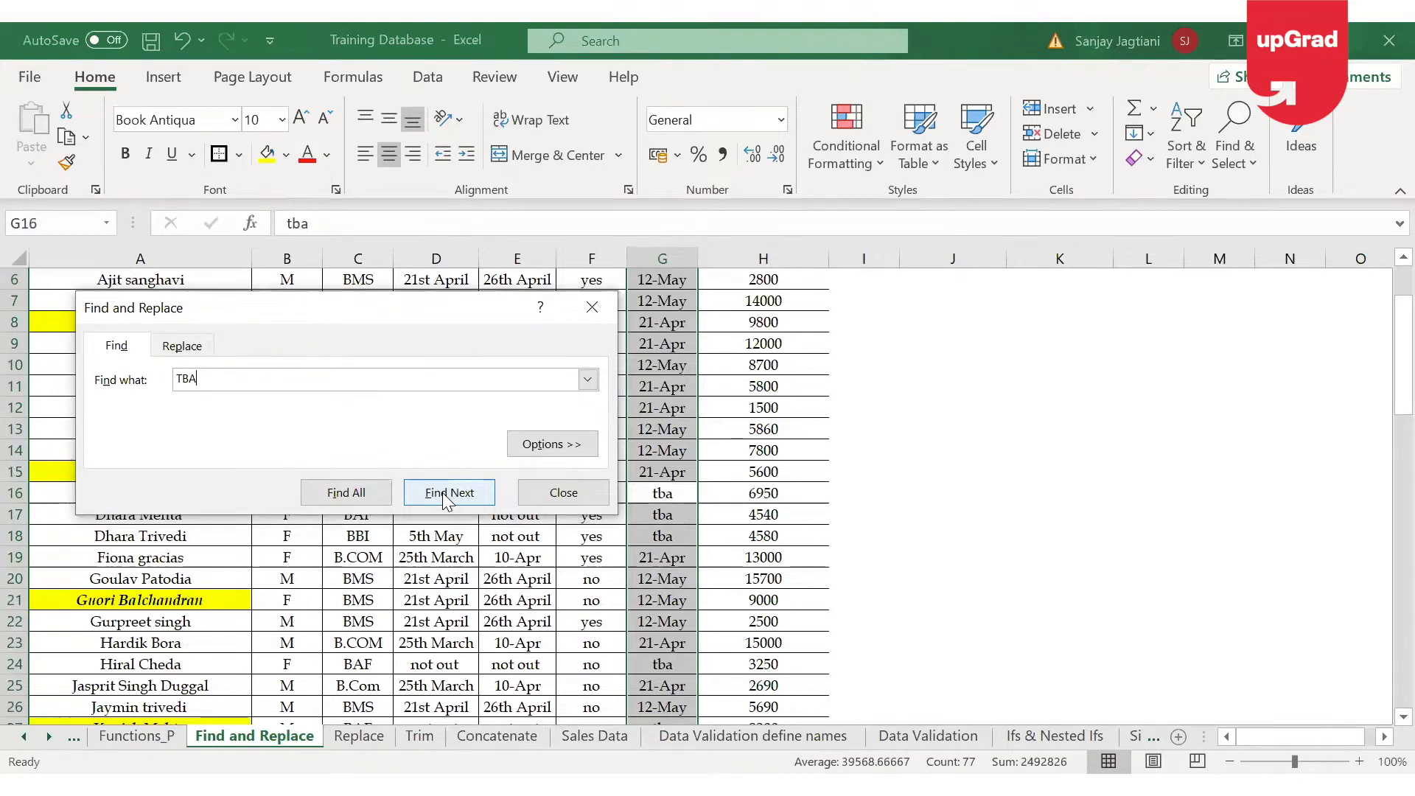
# List all occurrences of TBA, go to the match in cell G27, and close the search
pyautogui.click(332, 506)
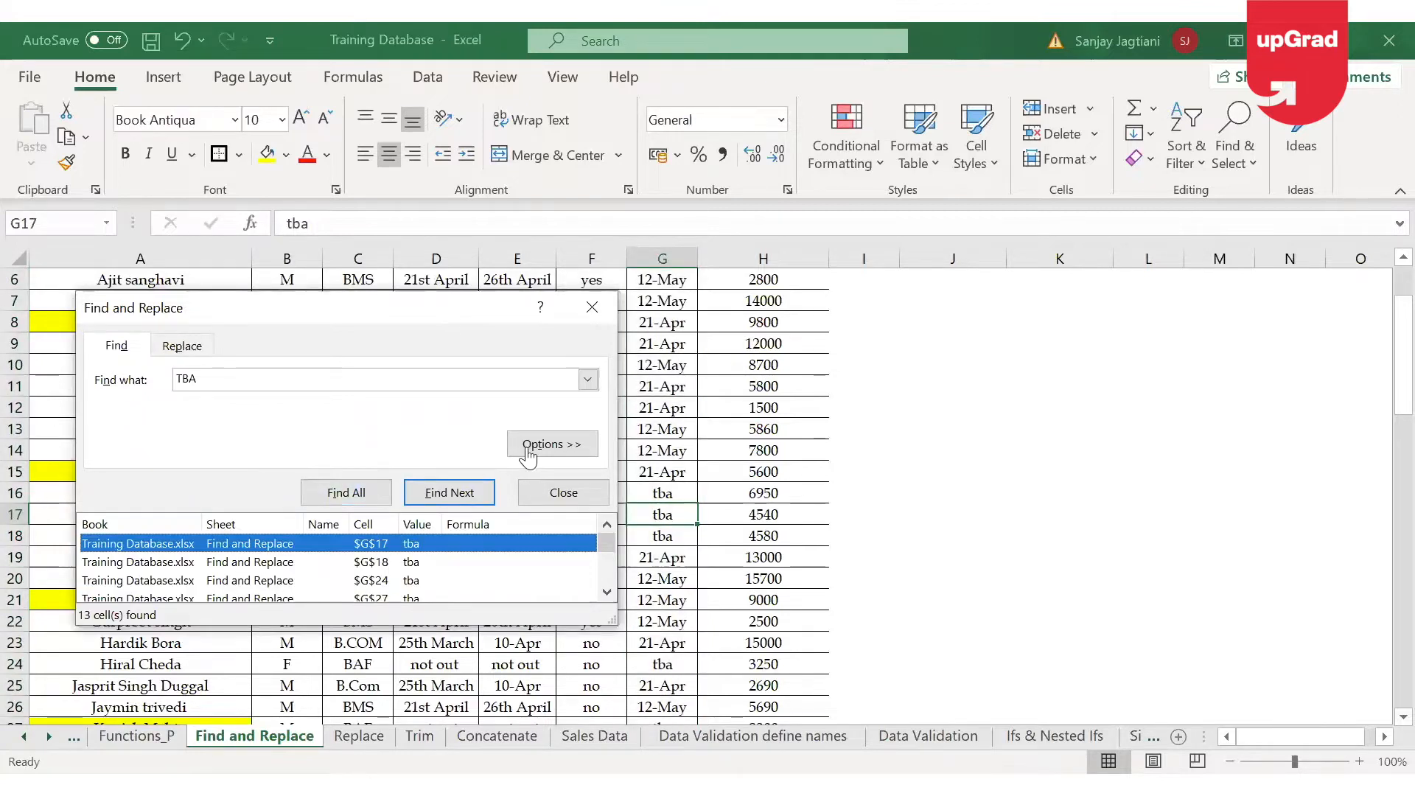
pyautogui.moveTo(446, 311); pyautogui.dragTo(594, 204)
pyautogui.click(515, 492)
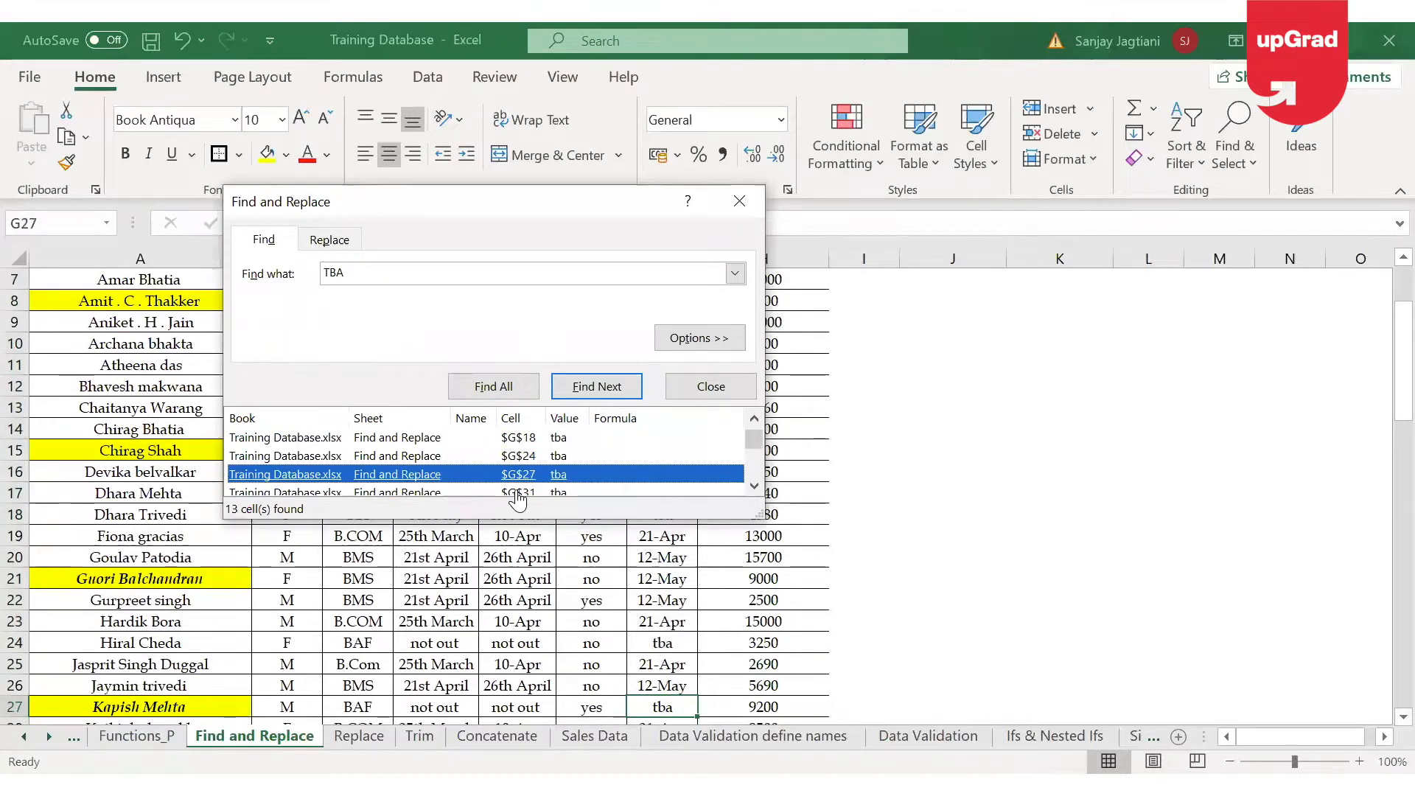
pyautogui.click(738, 201)
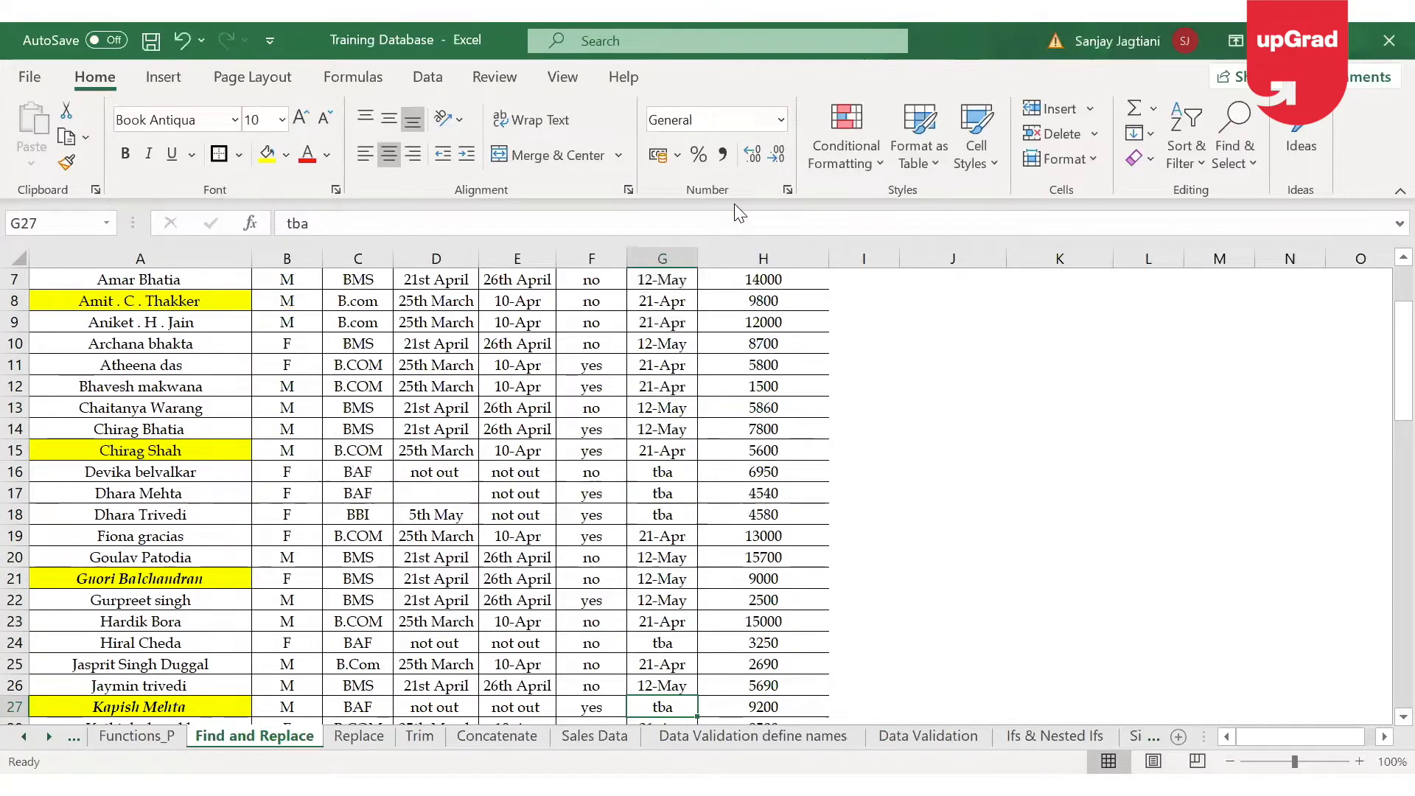
# Reopen the search with its extended options and examine the choices for Within, Search and Look in
pyautogui.hotkey('ctrl', 'f')
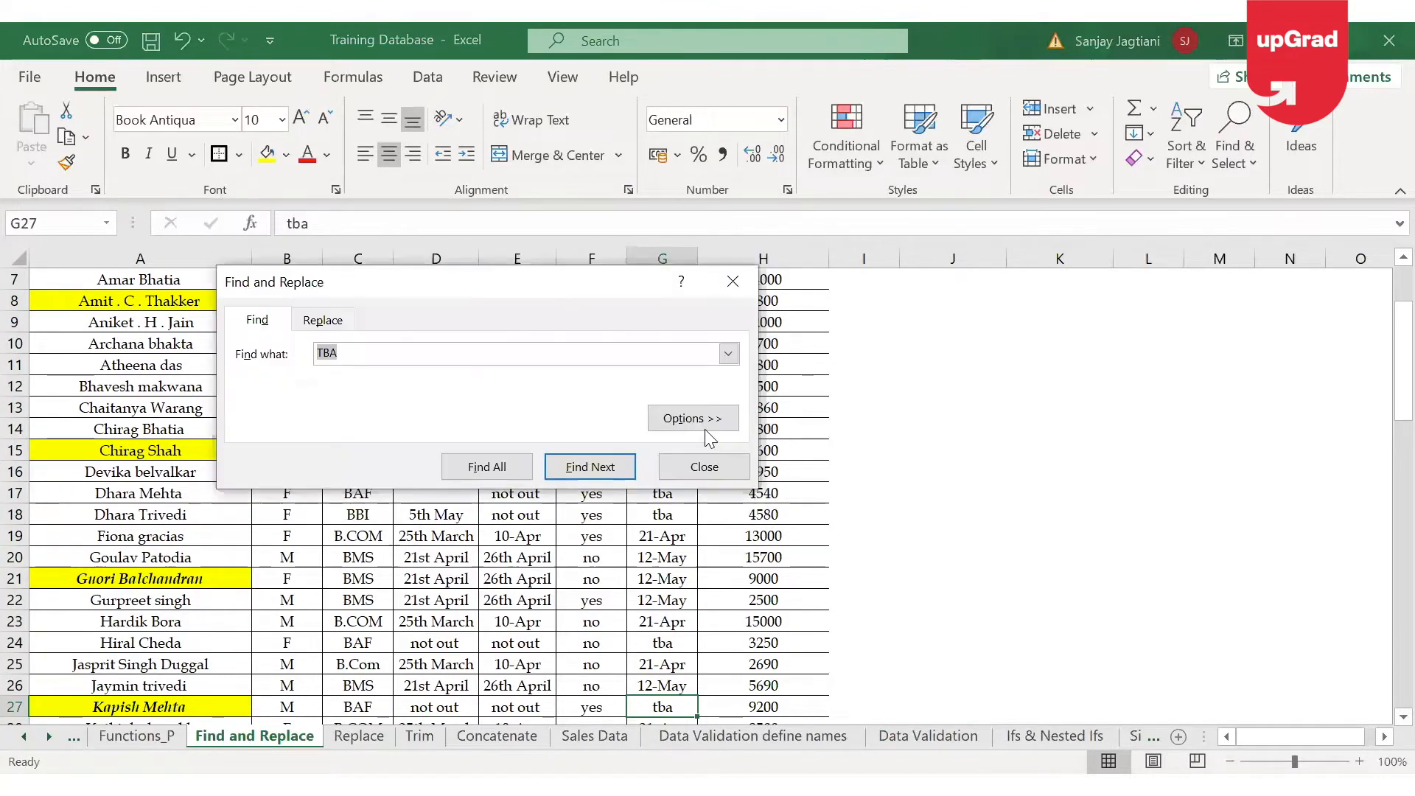
pyautogui.click(705, 427)
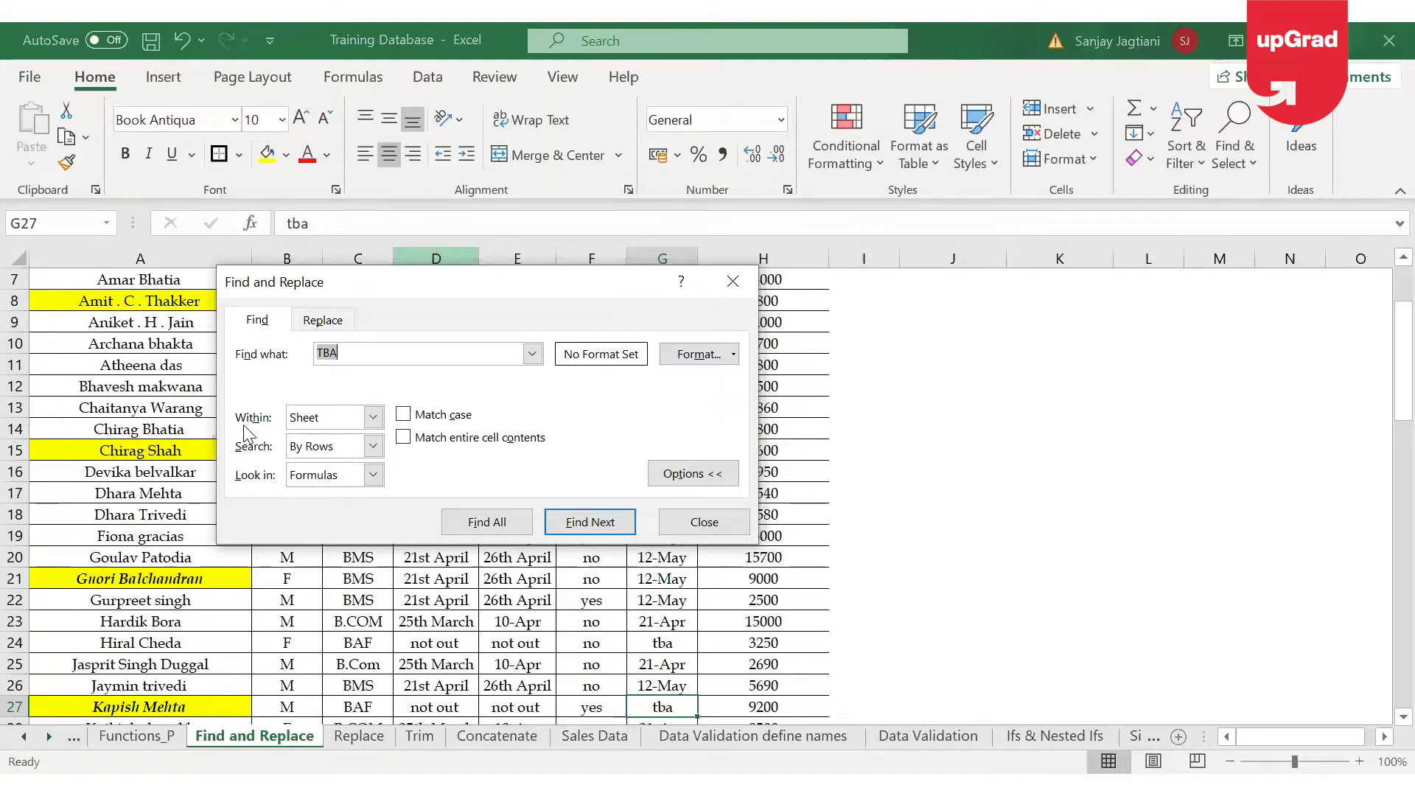
pyautogui.click(338, 418)
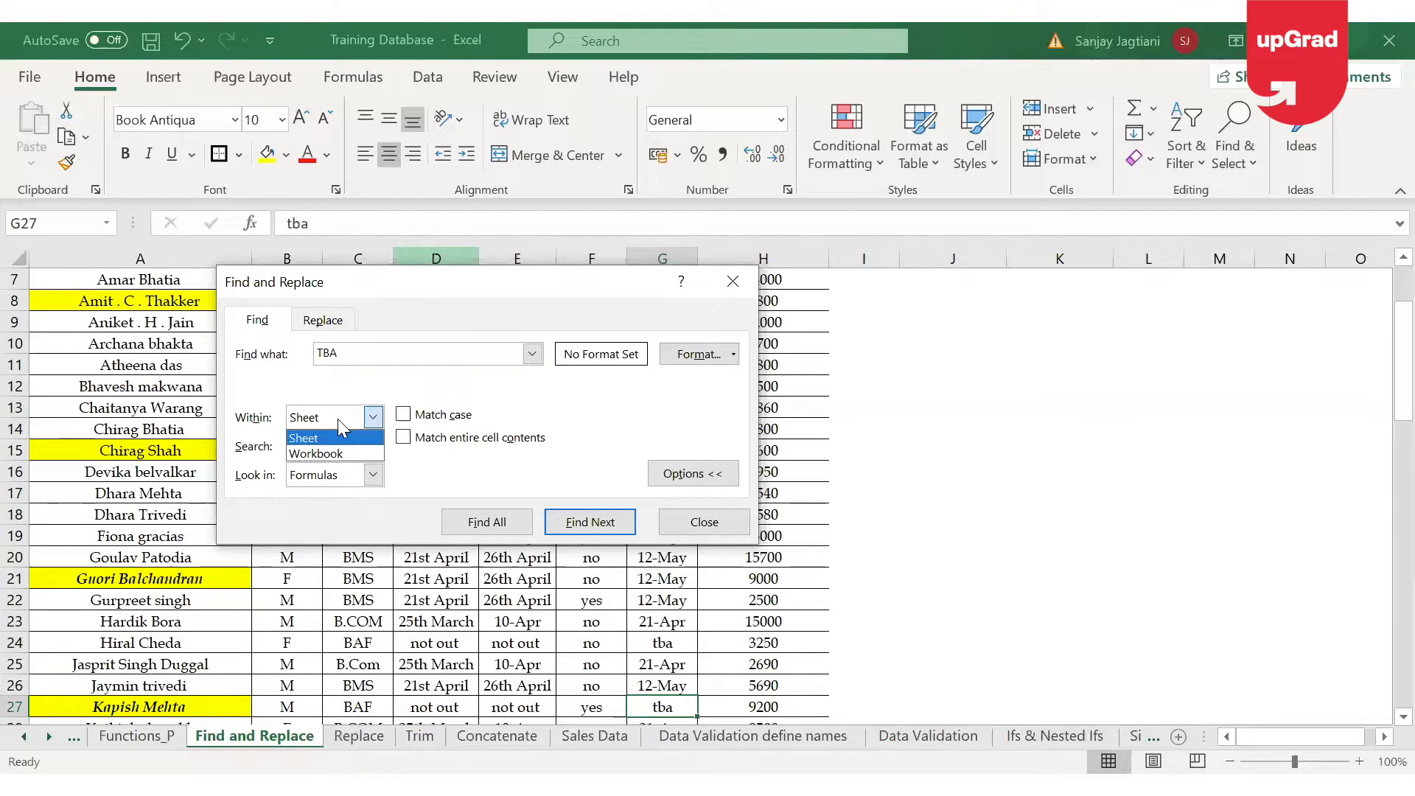
pyautogui.click(338, 418)
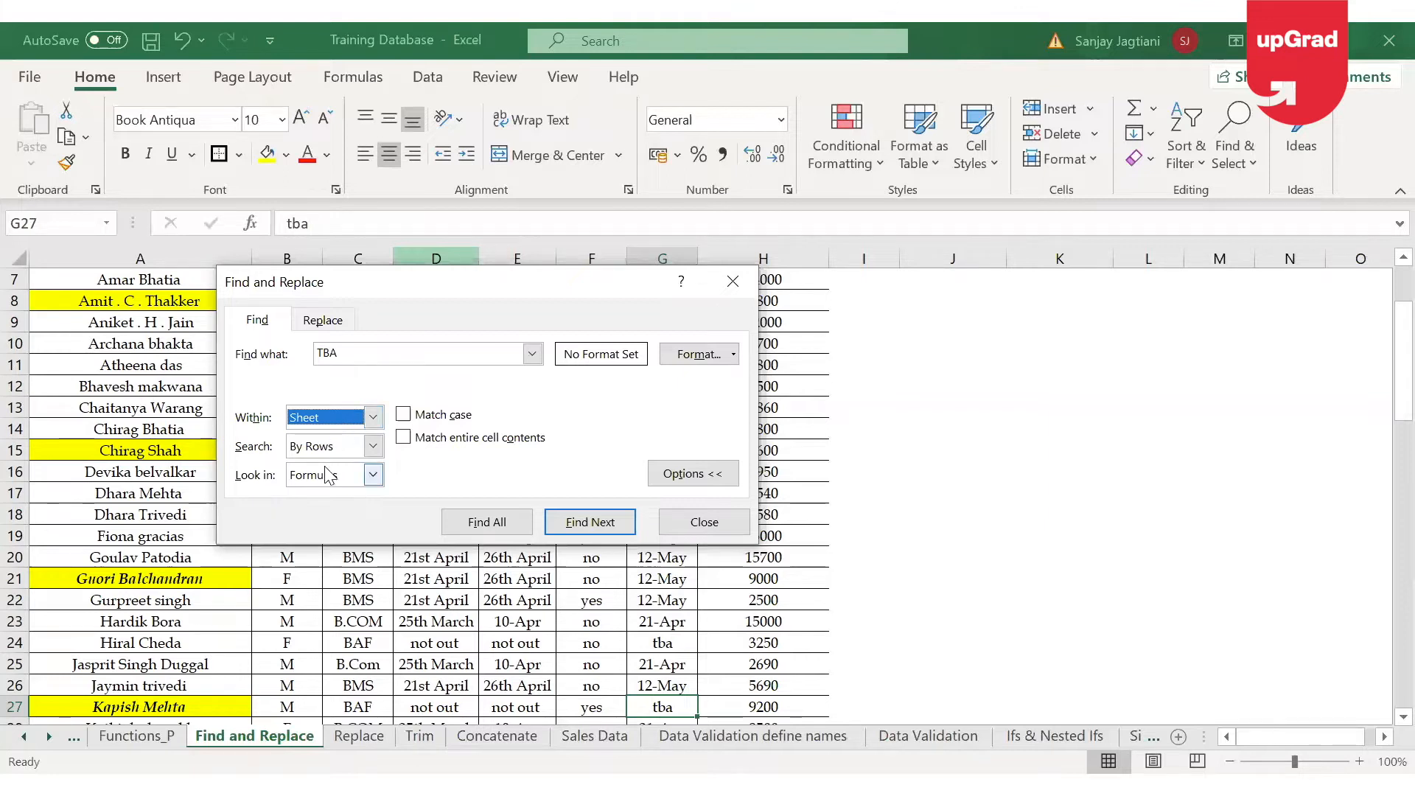
pyautogui.click(328, 420)
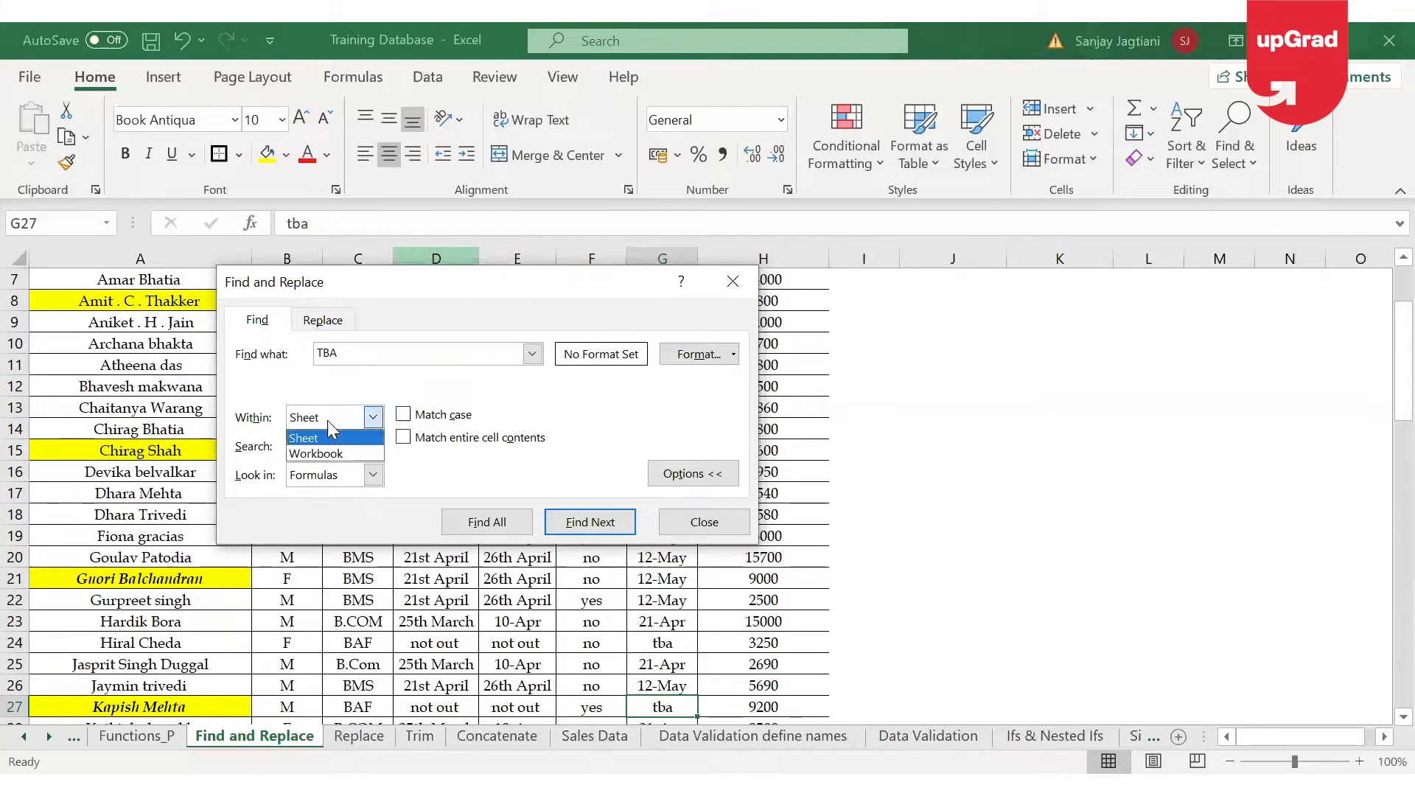
pyautogui.click(328, 422)
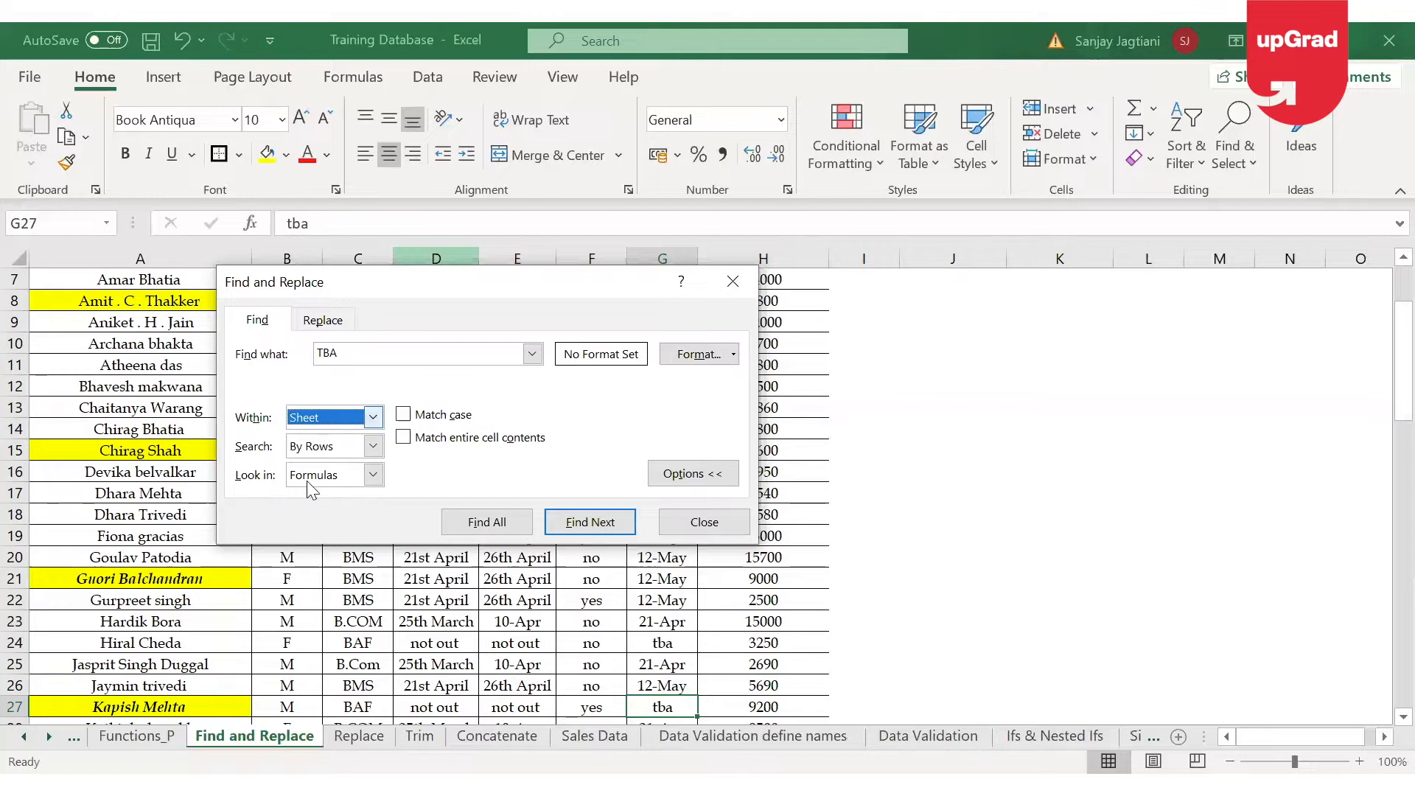
pyautogui.click(332, 448)
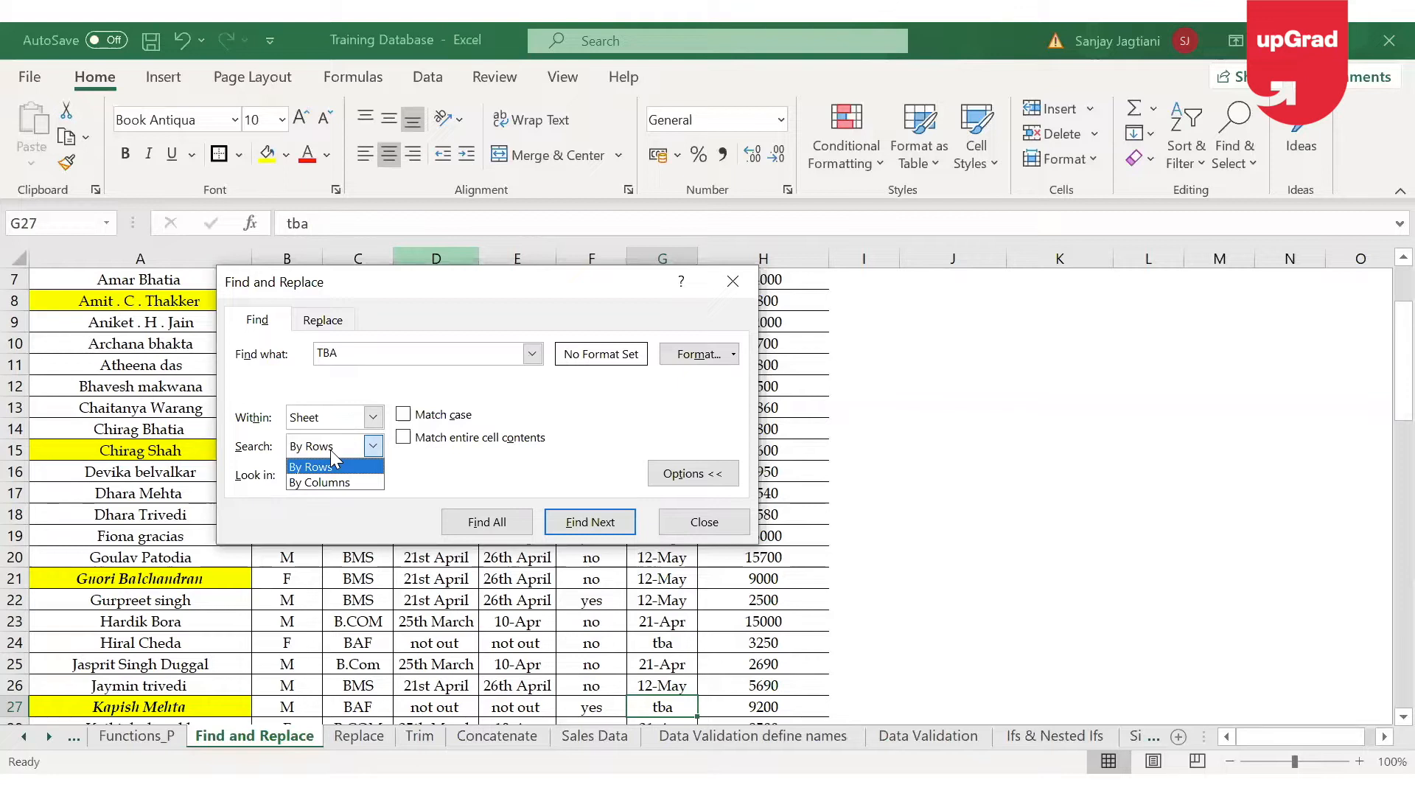
pyautogui.click(330, 450)
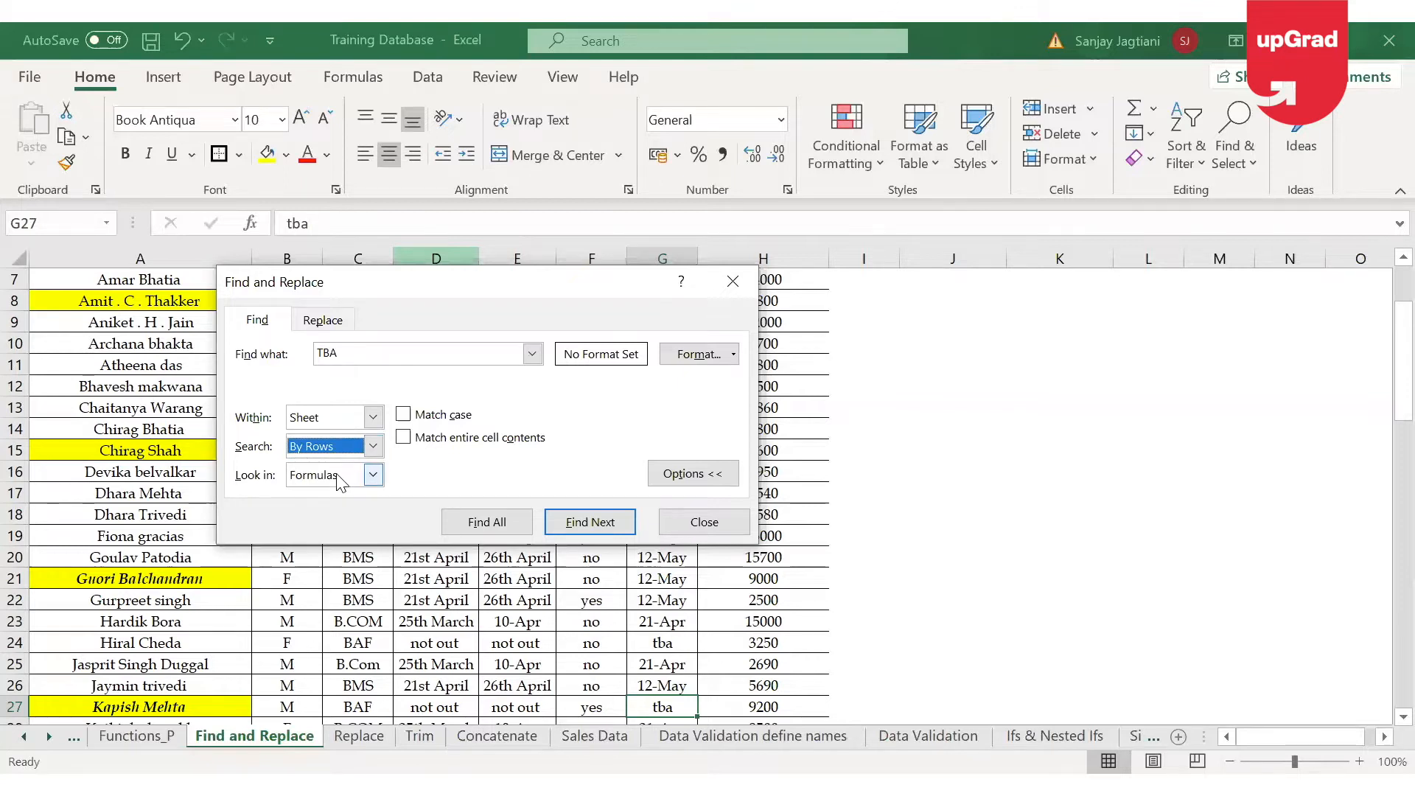
pyautogui.click(336, 473)
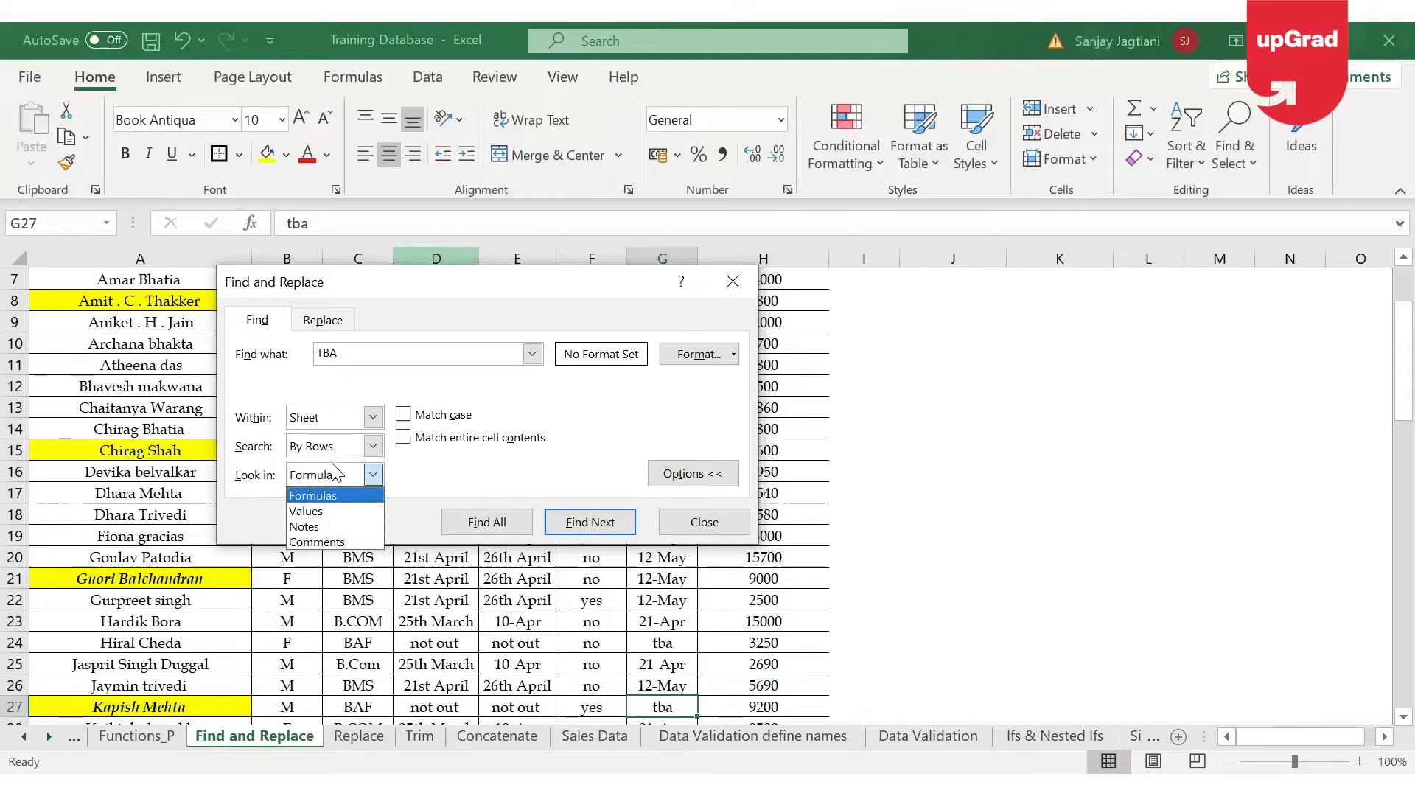
pyautogui.click(332, 465)
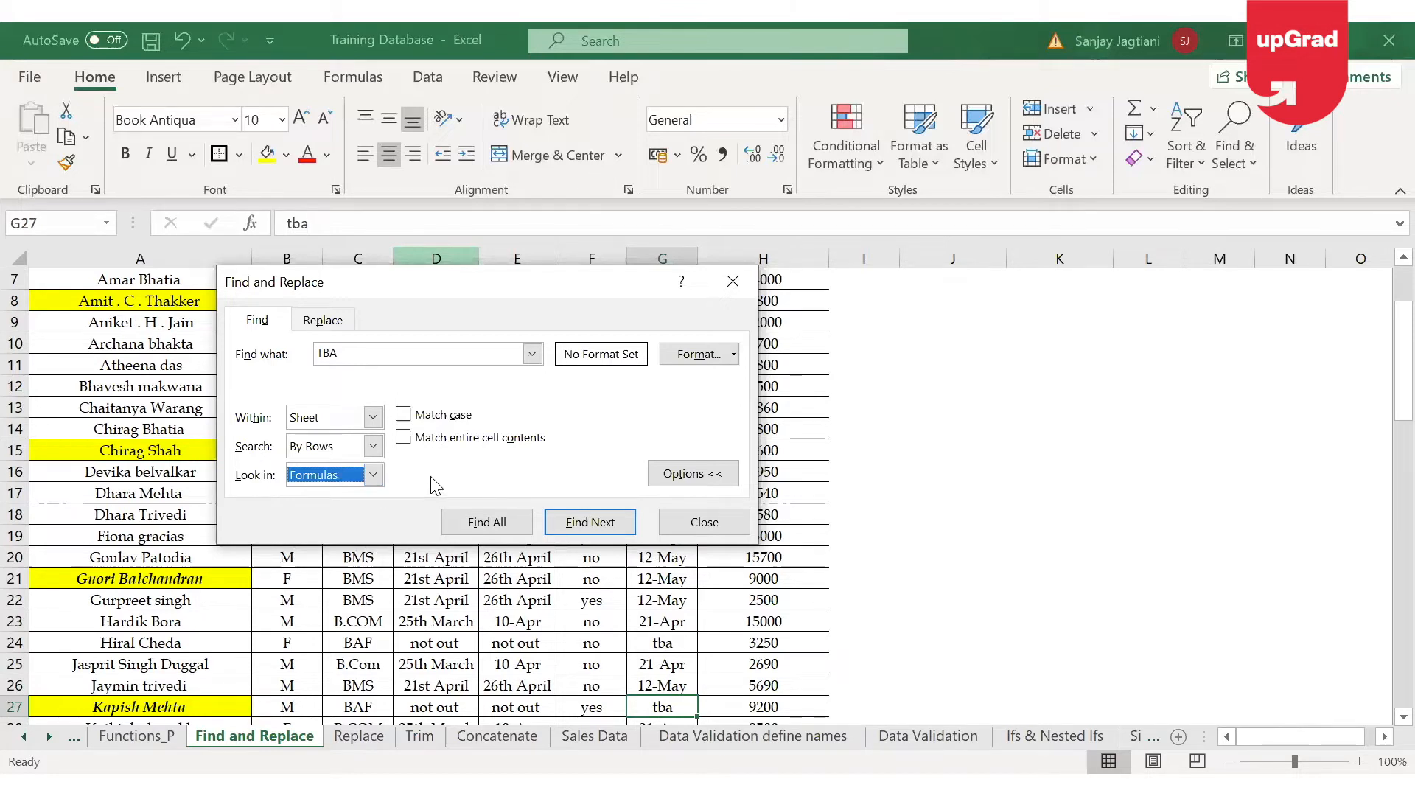
# View the Find Format settings, cancel them, and close the search
pyautogui.click(698, 354)
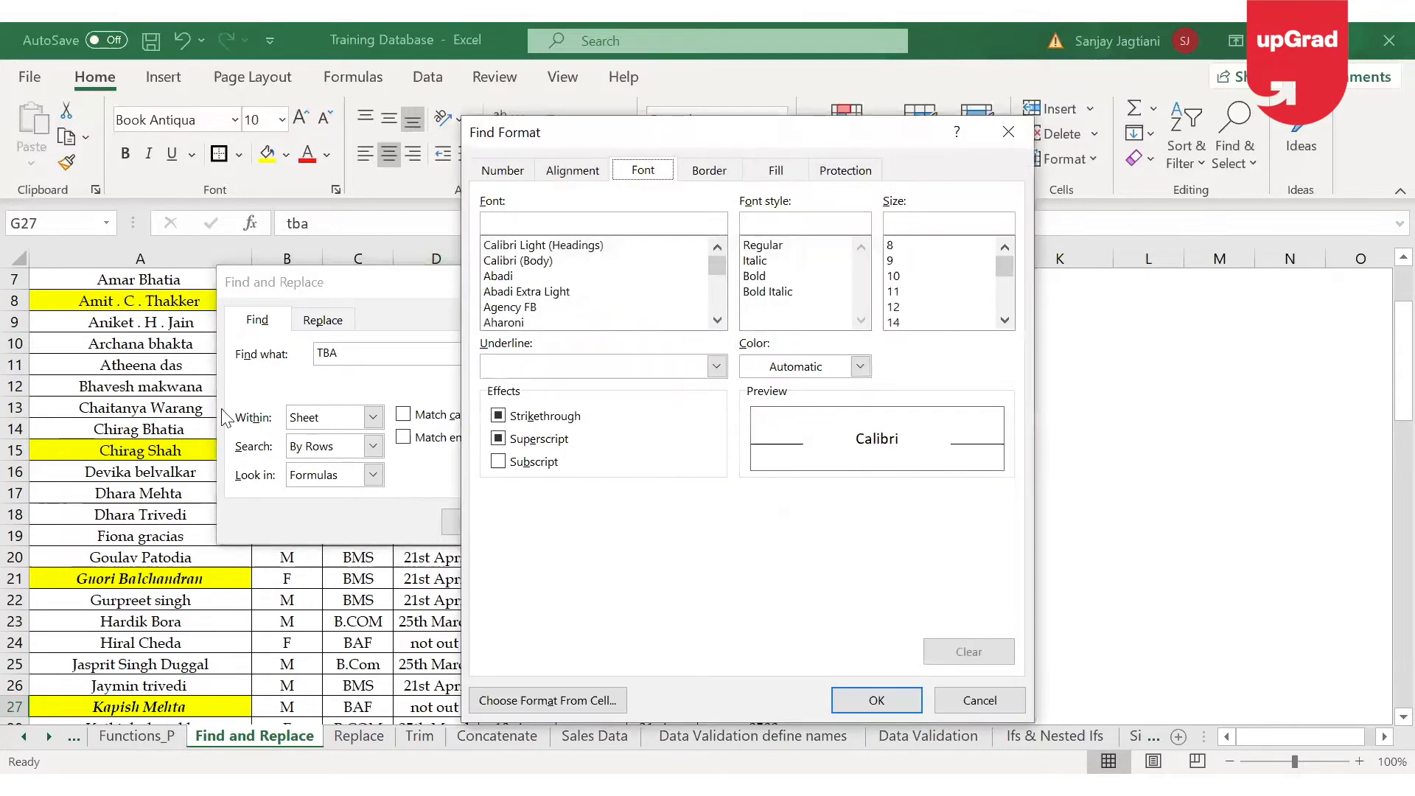
pyautogui.click(966, 700)
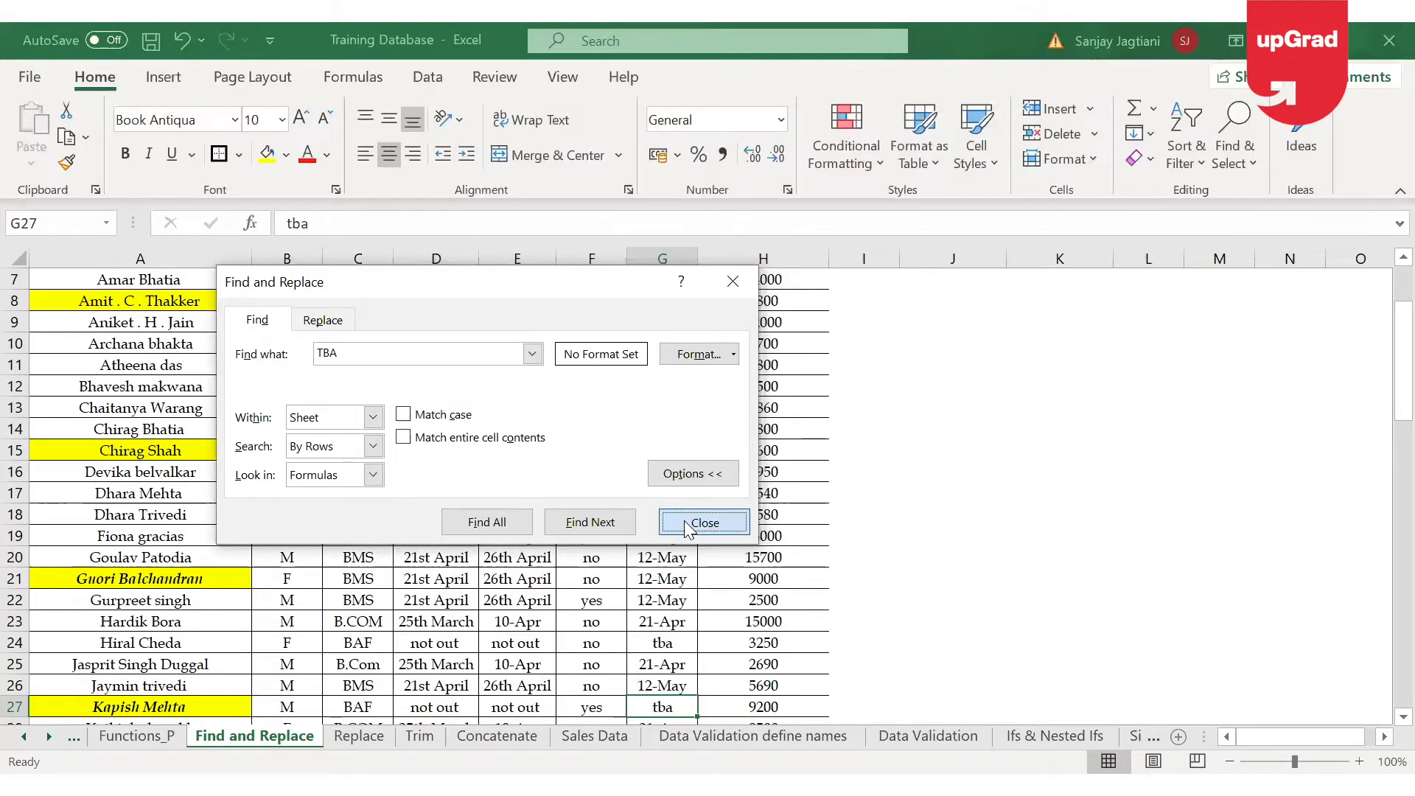
pyautogui.click(684, 520)
# Look through the Name column for cells with yellow fill and bold italic text
pyautogui.click(170, 450)
pyautogui.press('Down')
pyautogui.press('Down')
pyautogui.press('Down')
pyautogui.press('Down')
pyautogui.press('Down')
pyautogui.press('Down')
pyautogui.press('Down')
pyautogui.press('Down')
pyautogui.press('Down')
pyautogui.press('Down')
pyautogui.press('Down')
pyautogui.press('Down')
pyautogui.press('Down')
pyautogui.press('Down')
pyautogui.press('Down')
pyautogui.press('Down')
pyautogui.press('Down')
pyautogui.press('Down')
pyautogui.press('Down')
pyautogui.press('Down')
pyautogui.press('Up')
pyautogui.press('Up')
pyautogui.press('Up')
pyautogui.press('Up')
pyautogui.press('Up')
pyautogui.press('Up')
pyautogui.press('Up')
pyautogui.press('Up')
pyautogui.press('Up')
pyautogui.press('Up')
pyautogui.press('Up')
pyautogui.press('Up')
pyautogui.press('Up')
pyautogui.press('Up')
pyautogui.press('Up')
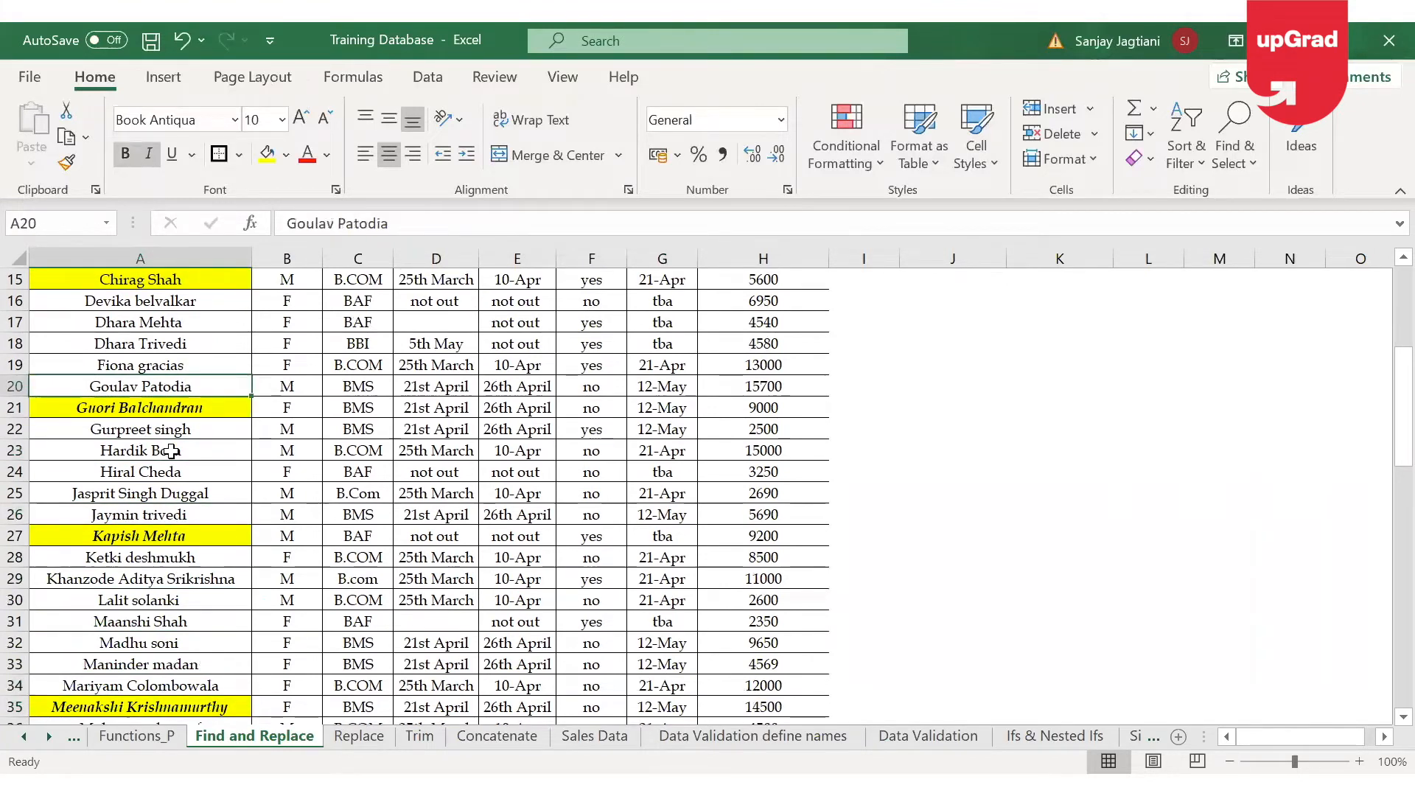
pyautogui.press('Up')
pyautogui.press('Up')
pyautogui.press('Up')
pyautogui.press('Up')
pyautogui.press('Up')
pyautogui.press('Up')
pyautogui.press('Up')
pyautogui.press('Up')
pyautogui.press('Up')
pyautogui.press('Up')
pyautogui.press('Up')
pyautogui.press('Up')
pyautogui.press('Up')
pyautogui.press('Up')
pyautogui.press('Up')
pyautogui.press('Up')
pyautogui.press('Up')
pyautogui.press('Up')
pyautogui.press('Down')
pyautogui.press('Down')
pyautogui.press('Down')
pyautogui.press('Down')
pyautogui.press('Down')
pyautogui.press('Down')
pyautogui.press('Down')
pyautogui.press('Down')
pyautogui.press('Down')
pyautogui.press('Down')
pyautogui.press('Down')
pyautogui.press('Down')
pyautogui.press('Down')
pyautogui.press('Down')
pyautogui.press('Down')
pyautogui.press('Down')
pyautogui.press('Down')
pyautogui.press('Down')
pyautogui.press('Down')
pyautogui.press('Down')
pyautogui.press('Down')
pyautogui.press('Down')
pyautogui.press('Down')
pyautogui.press('Up')
pyautogui.press('Up')
pyautogui.press('Up')
pyautogui.press('Up')
pyautogui.press('Up')
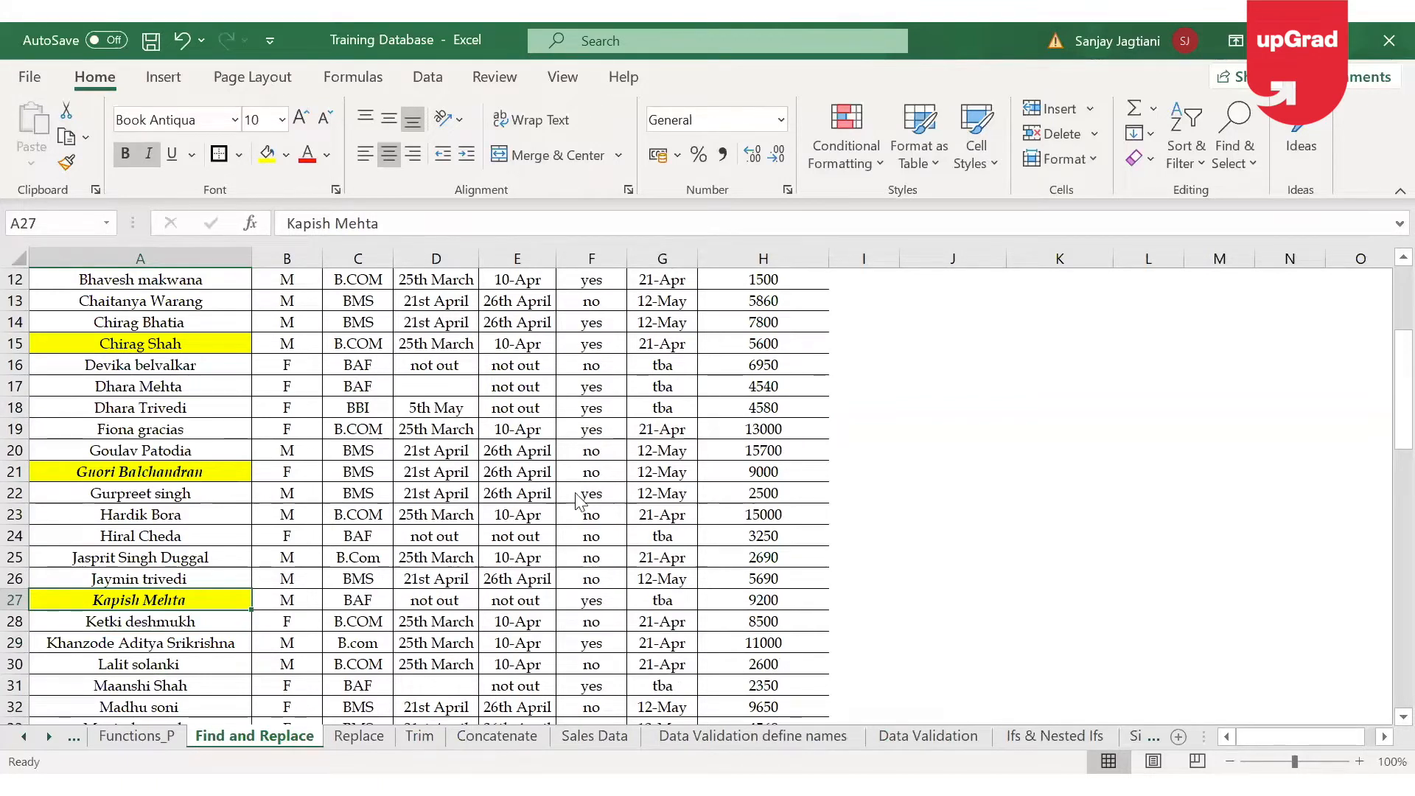
# Find all cells with italic font and yellow fill, leaving the search text empty, and go to the match in cell A27
pyautogui.hotkey('ctrl', 'f')
pyautogui.press('BackSpace')
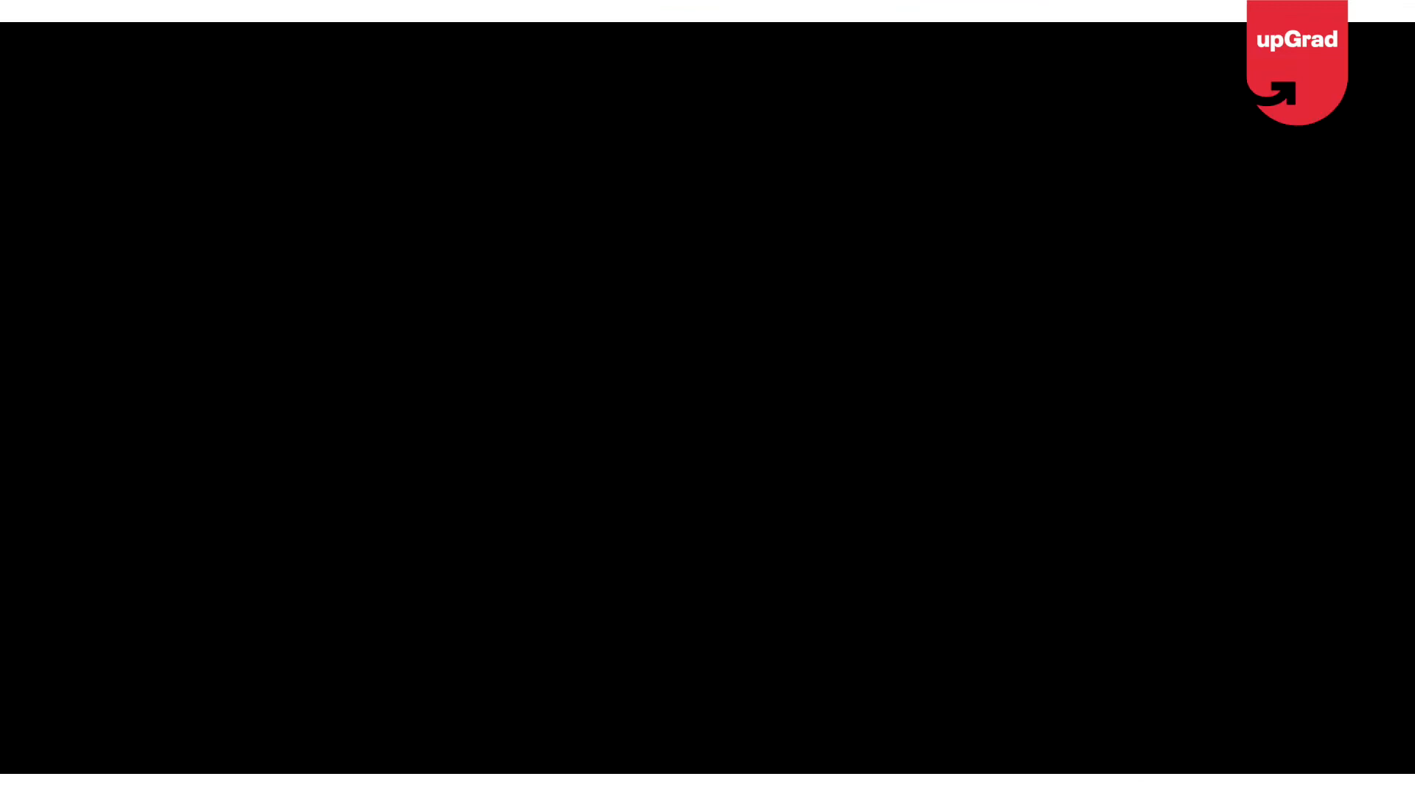
pyautogui.click(689, 377)
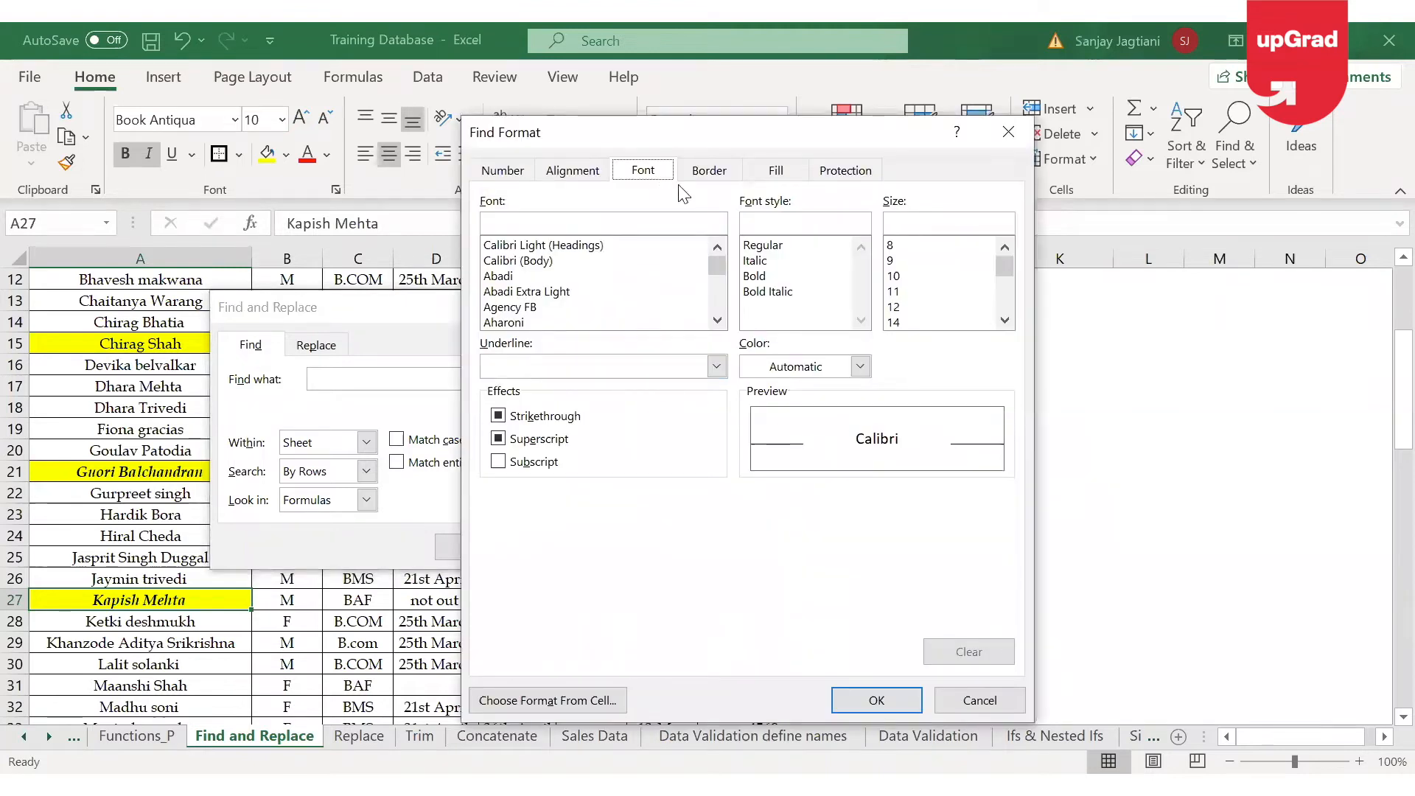
pyautogui.click(760, 265)
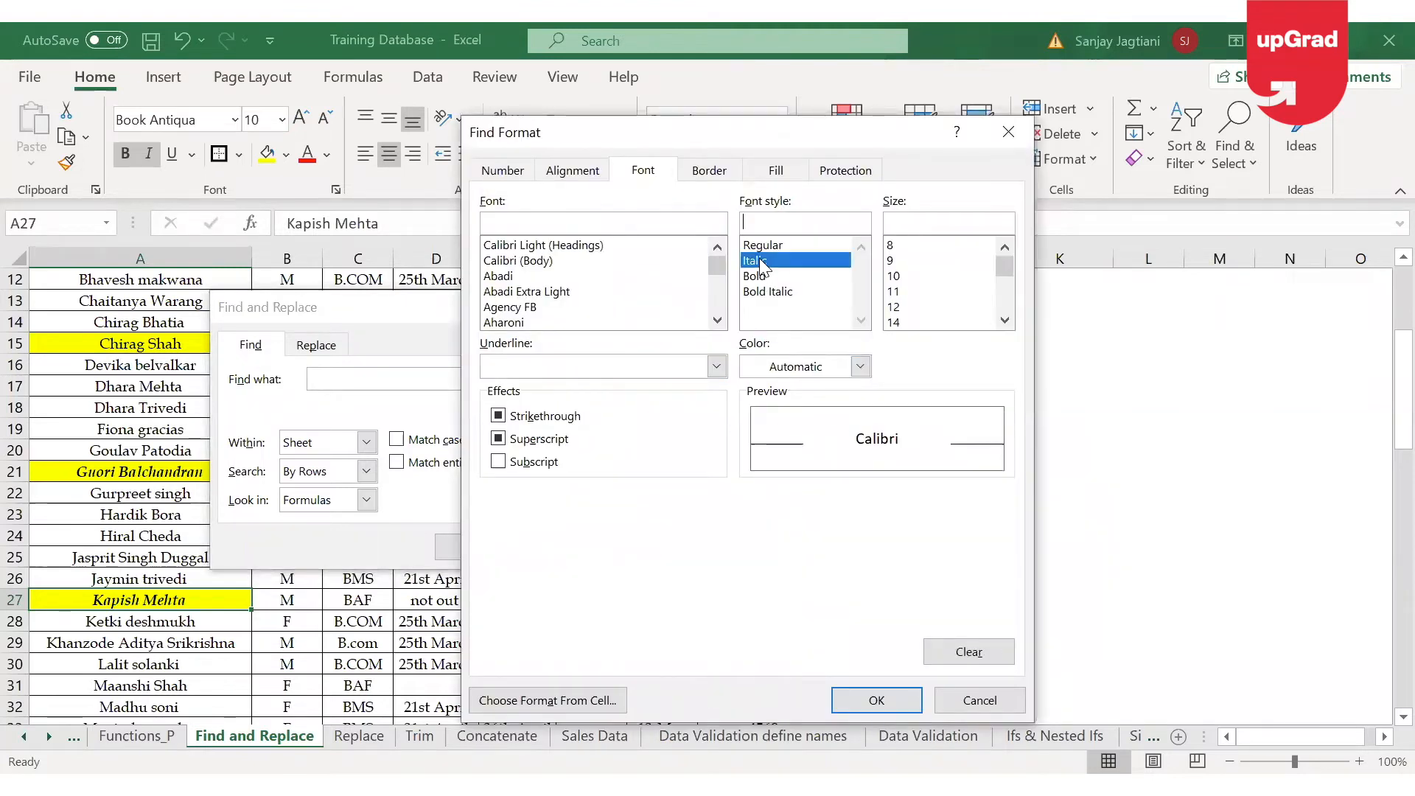
pyautogui.click(777, 171)
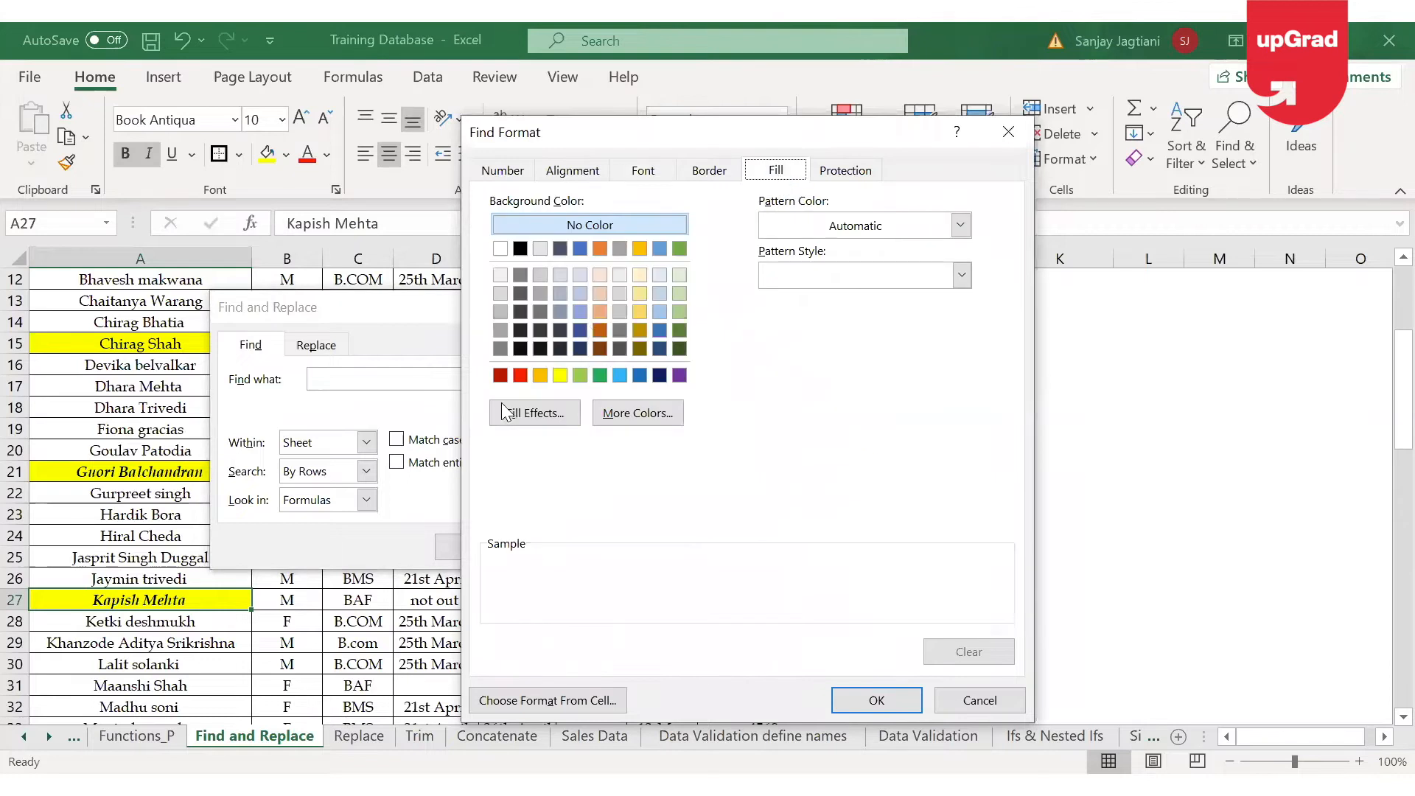
pyautogui.click(559, 375)
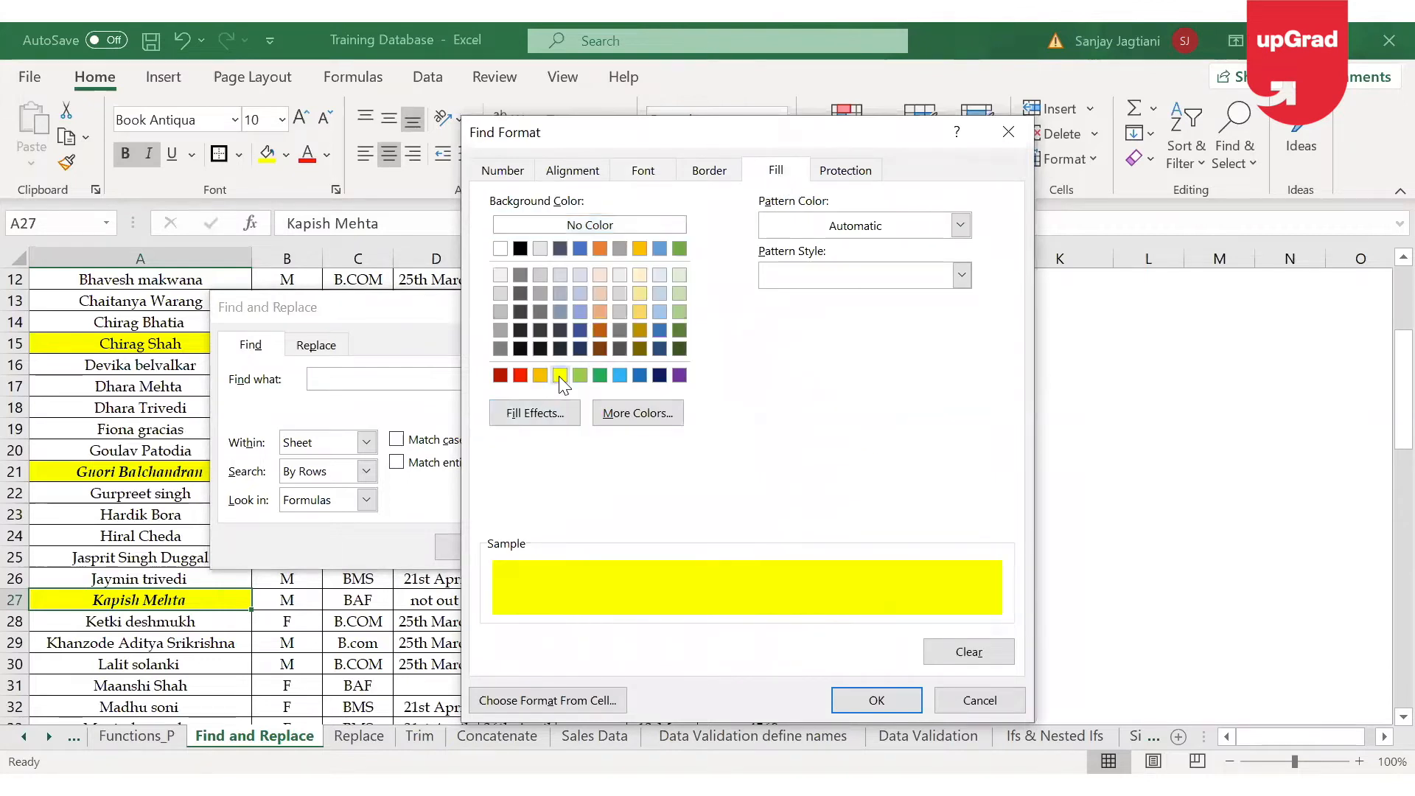
pyautogui.click(873, 700)
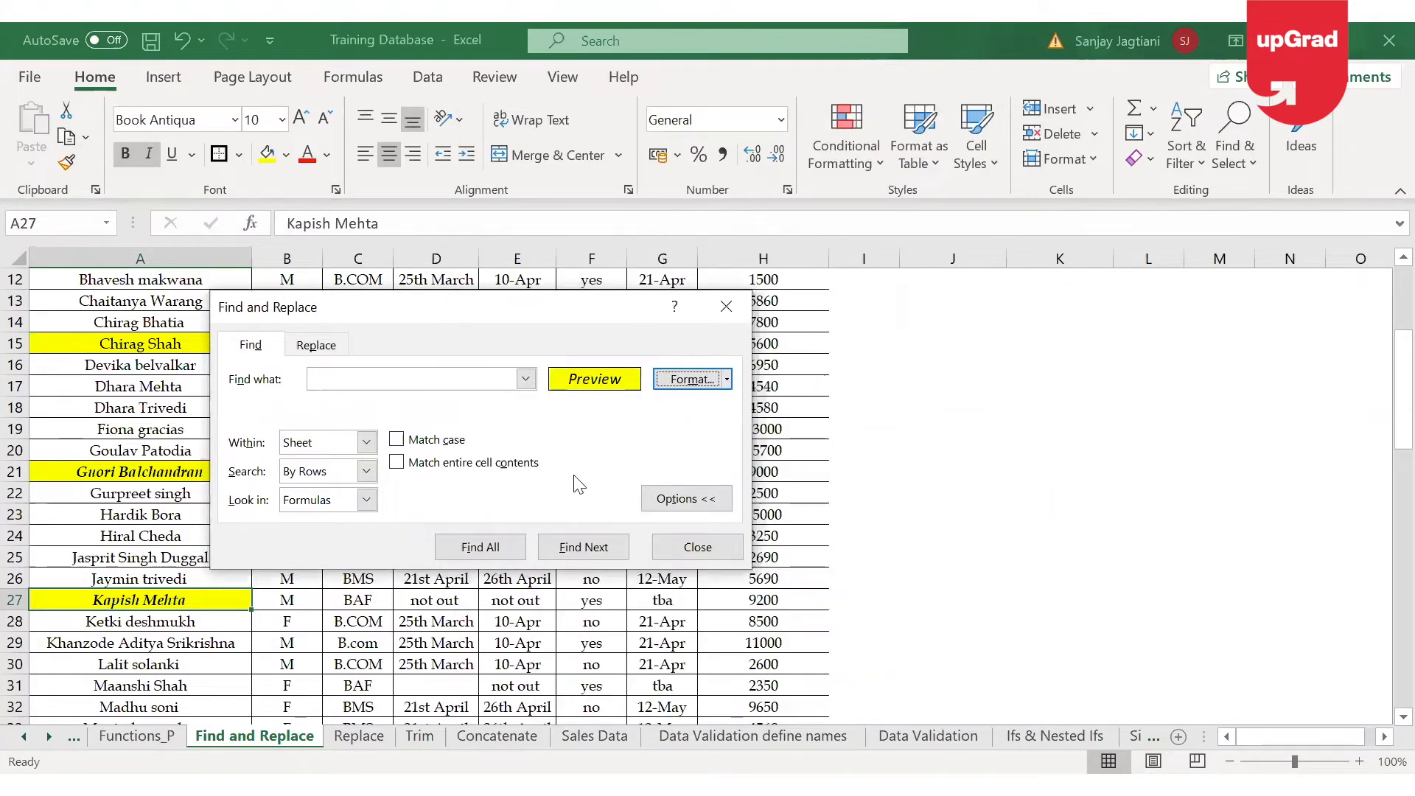
pyautogui.click(482, 549)
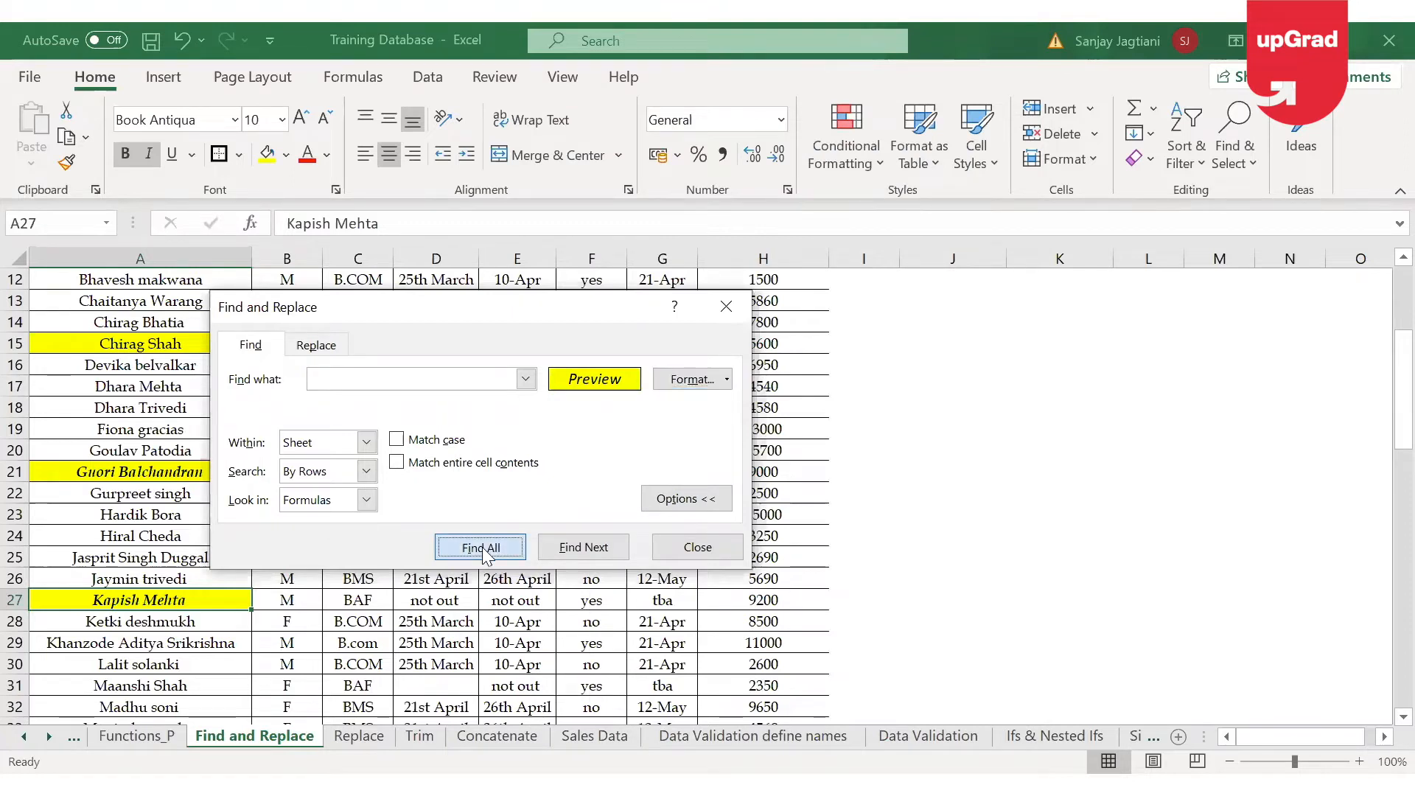
pyautogui.click(416, 622)
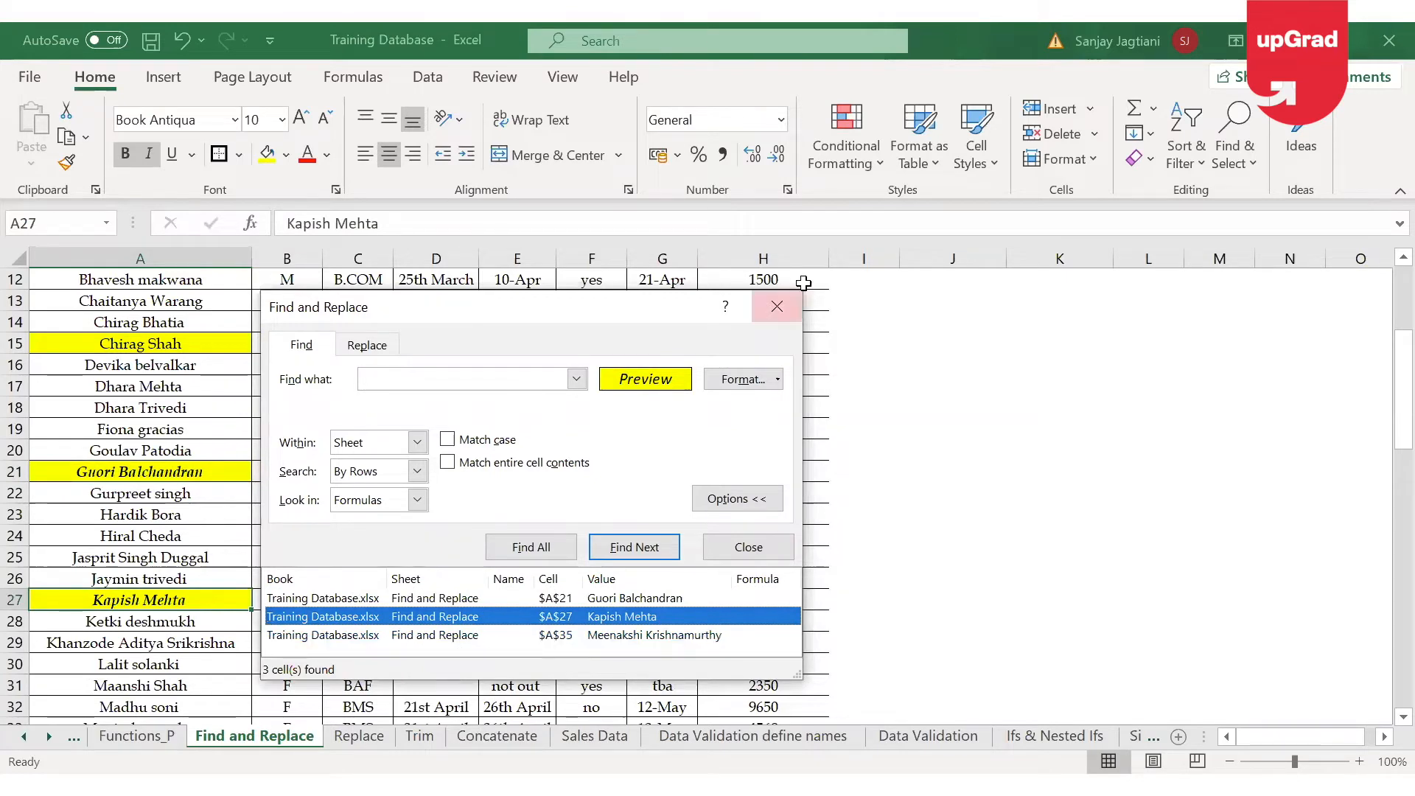
# Close the format search results, view the Replace settings of a new search, and close them without replacing anything
pyautogui.click(788, 307)
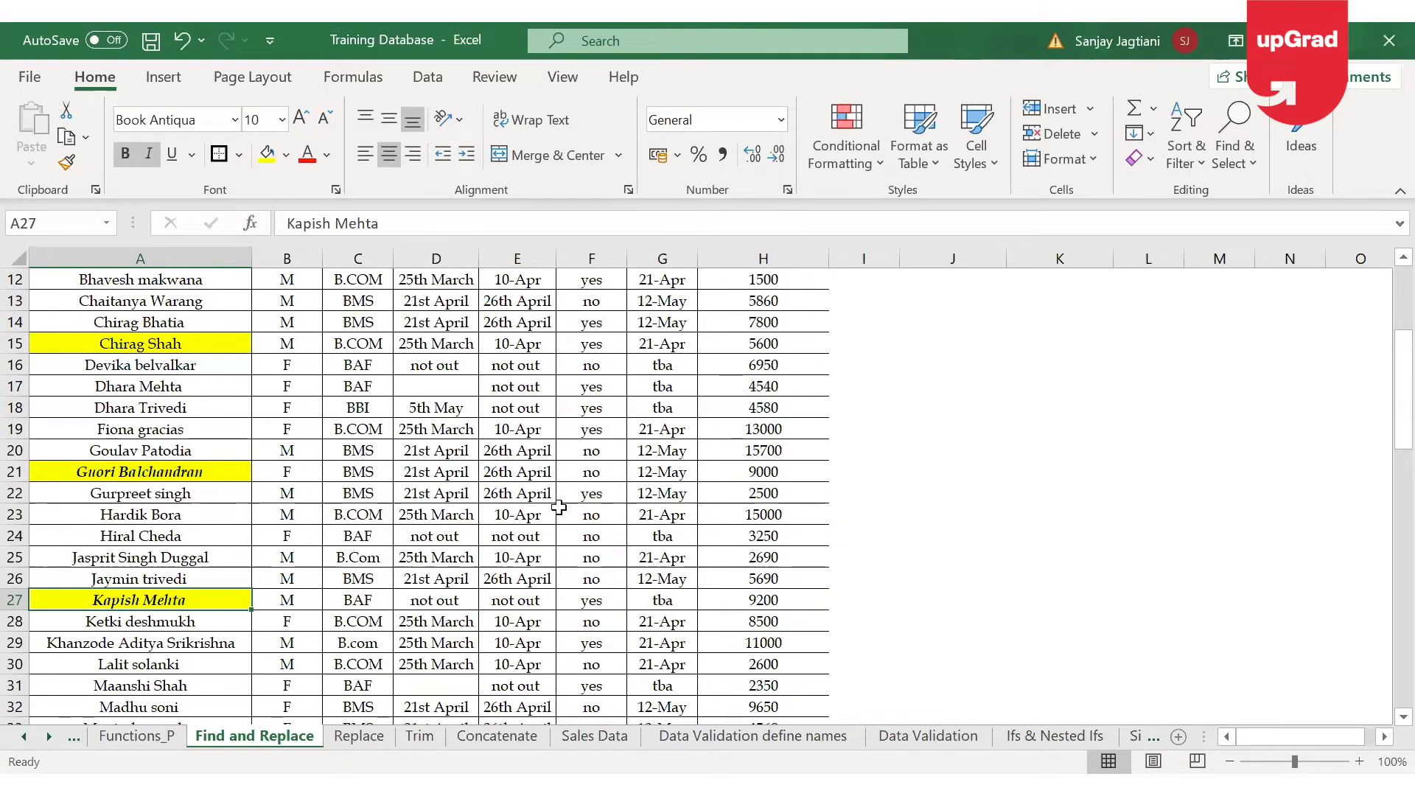
pyautogui.hotkey('ctrl', 'f')
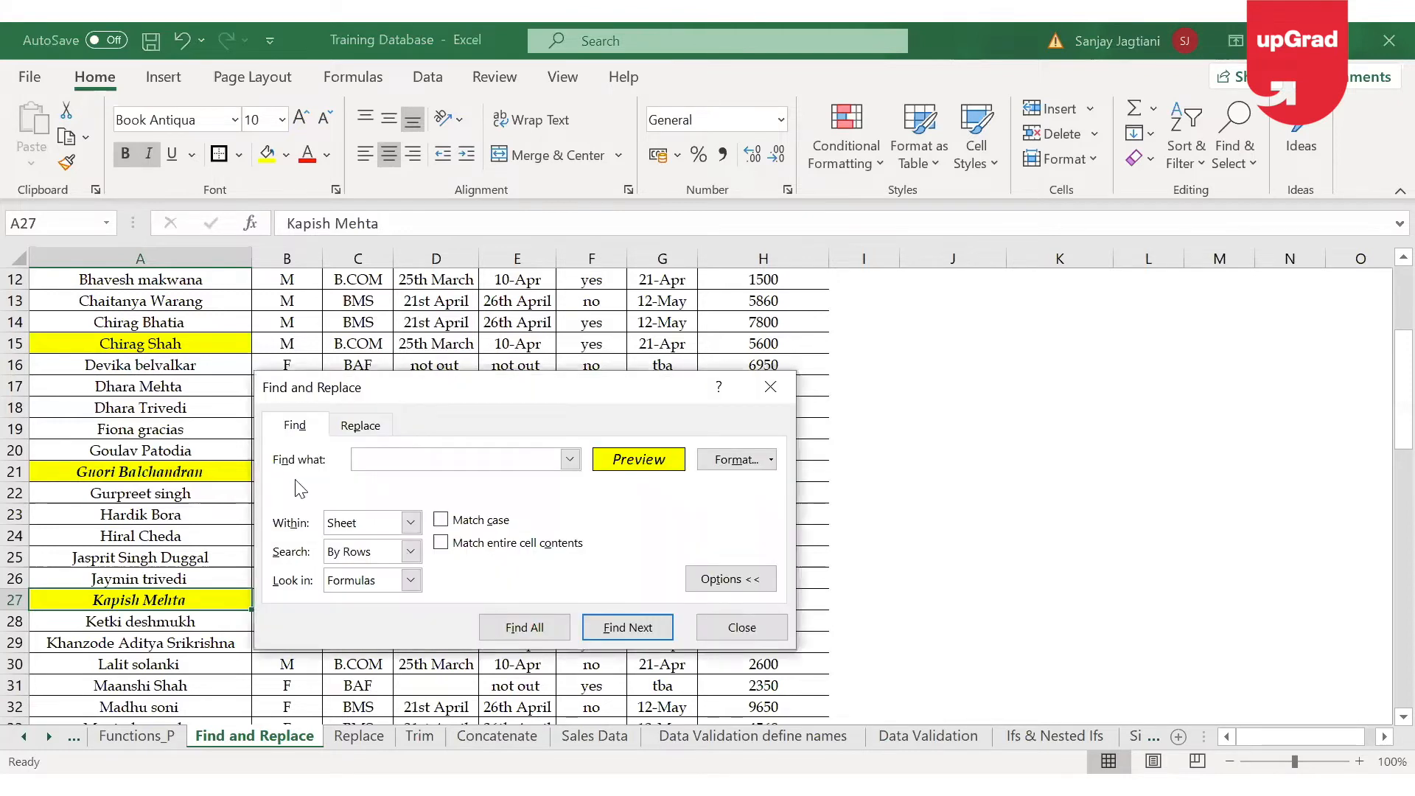
pyautogui.click(365, 428)
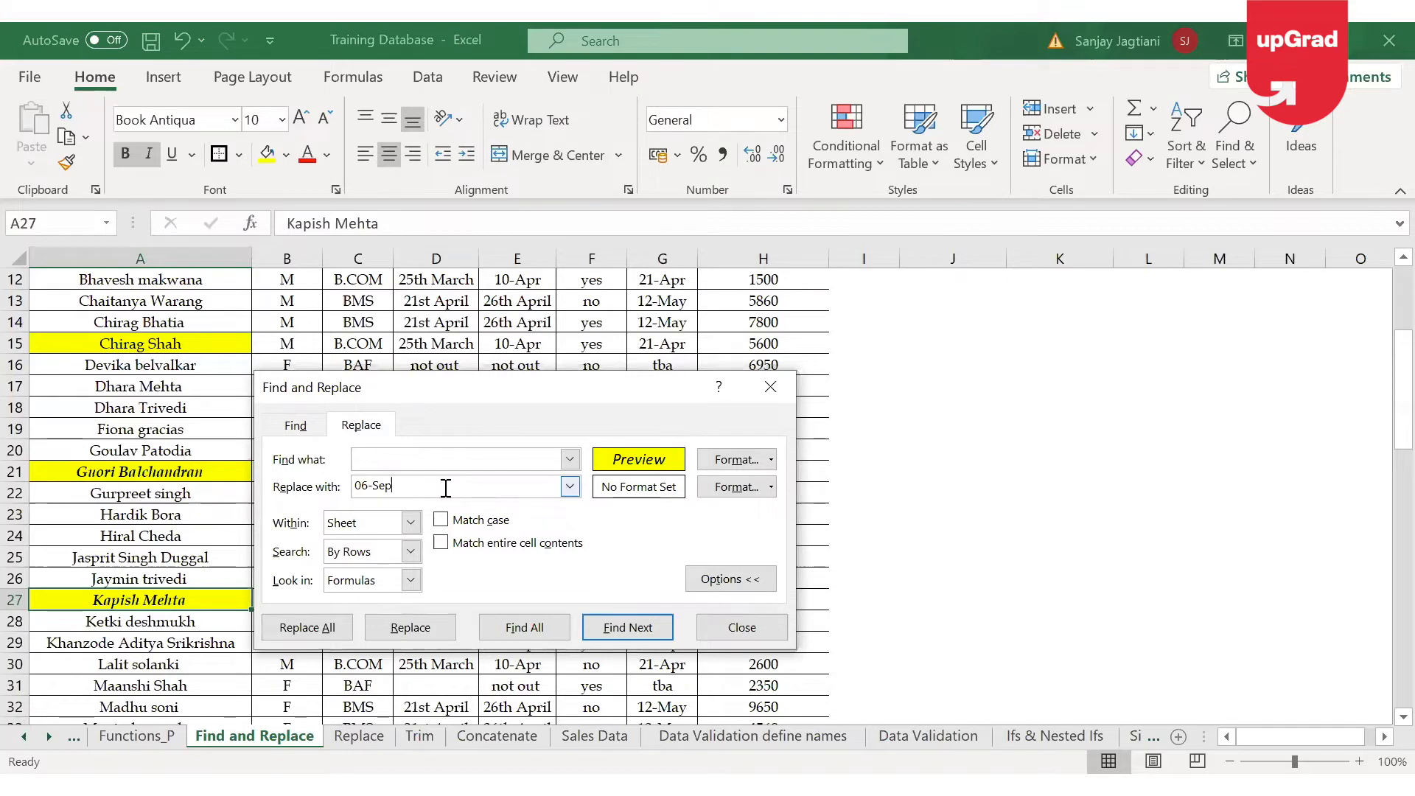
pyautogui.press('Escape')
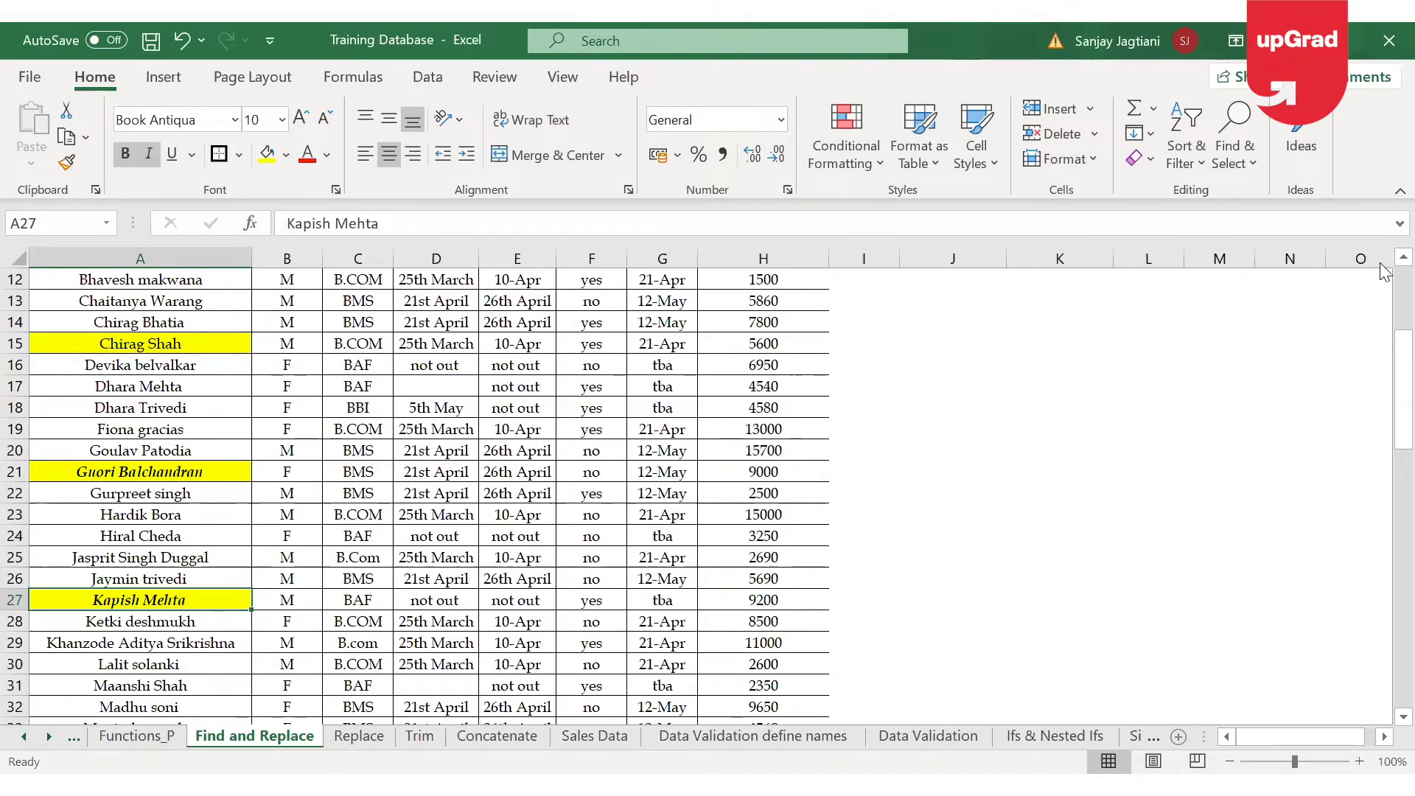
# Look at the Find and Replace values listed in cells J2 and K2
pyautogui.scroll(3, 1385, 311)
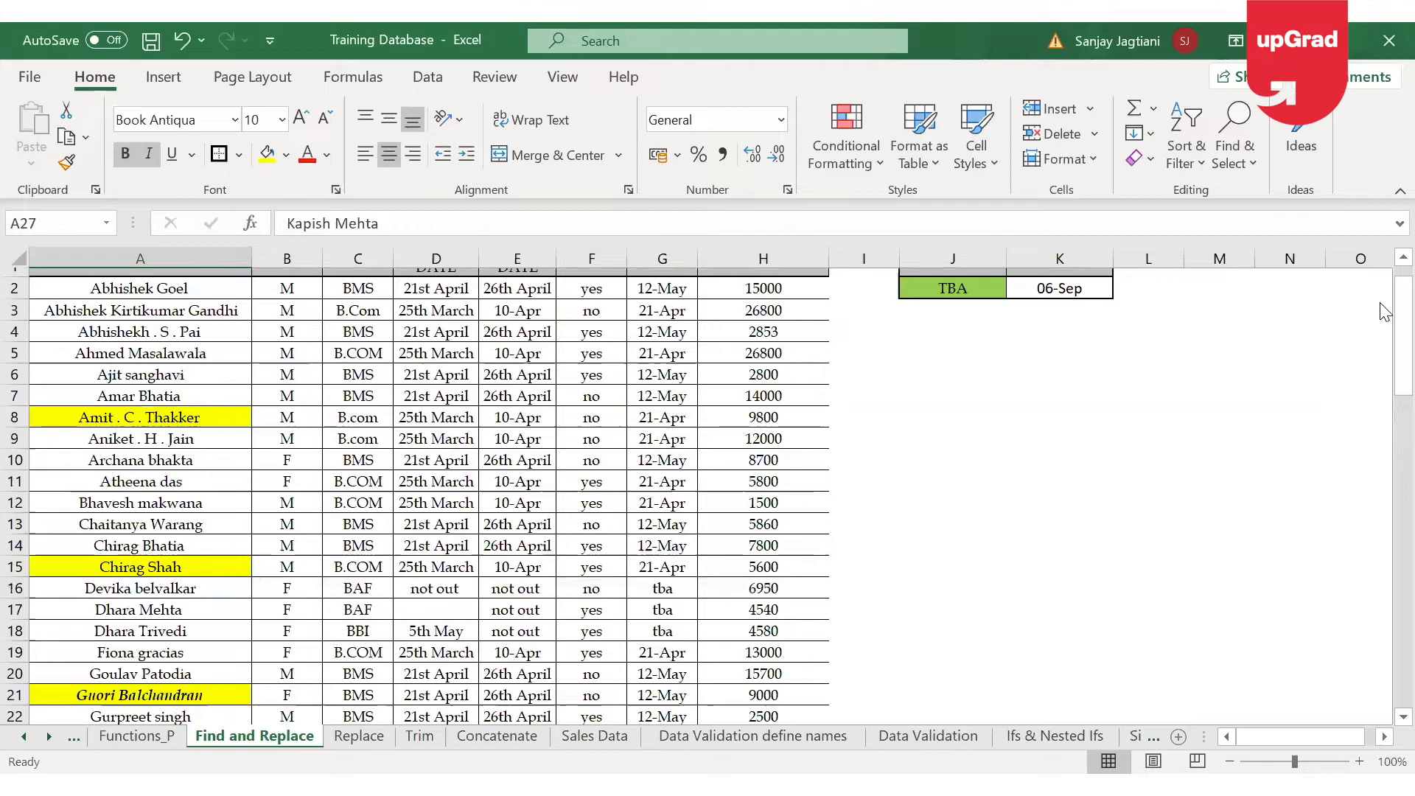
pyautogui.scroll(1, 1385, 311)
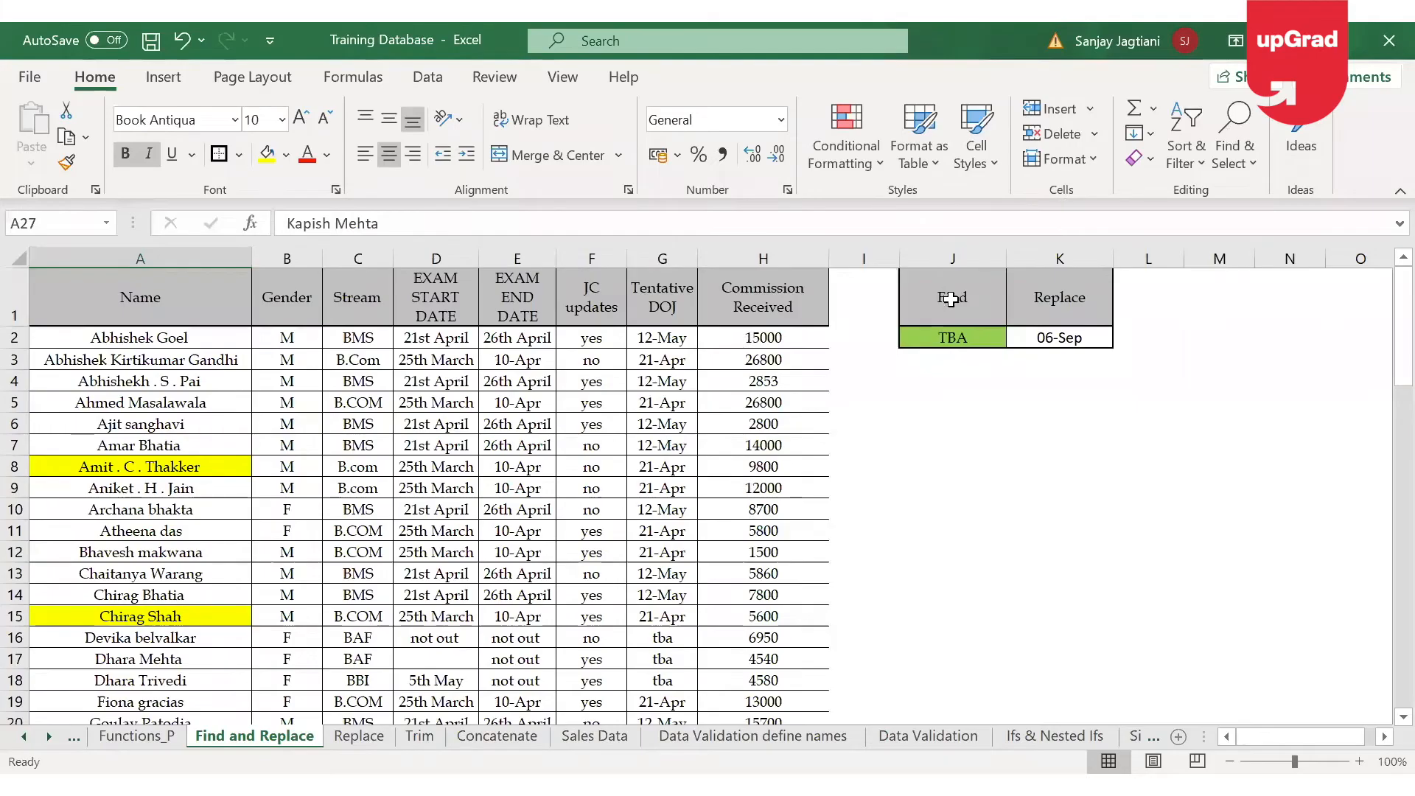
pyautogui.click(967, 337)
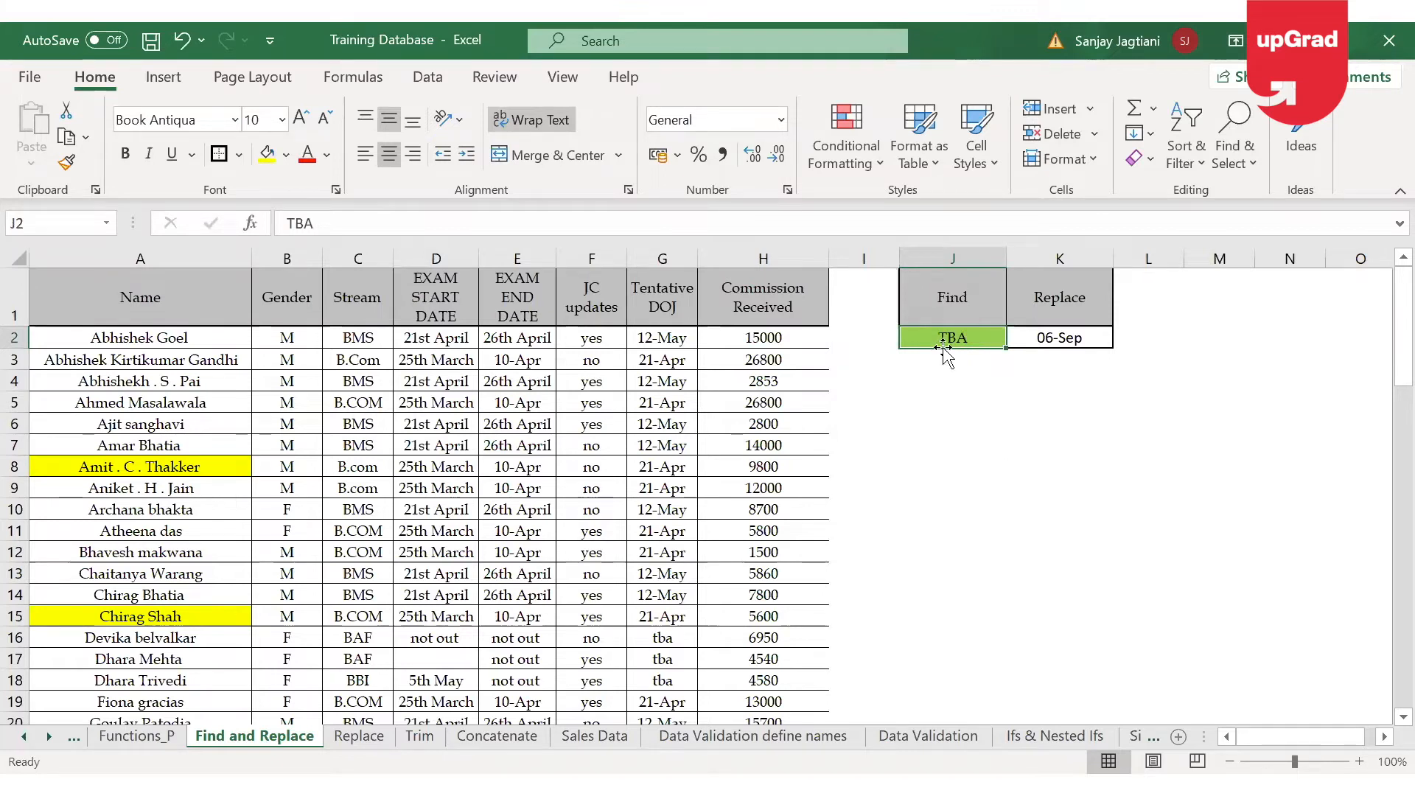
pyautogui.click(1093, 332)
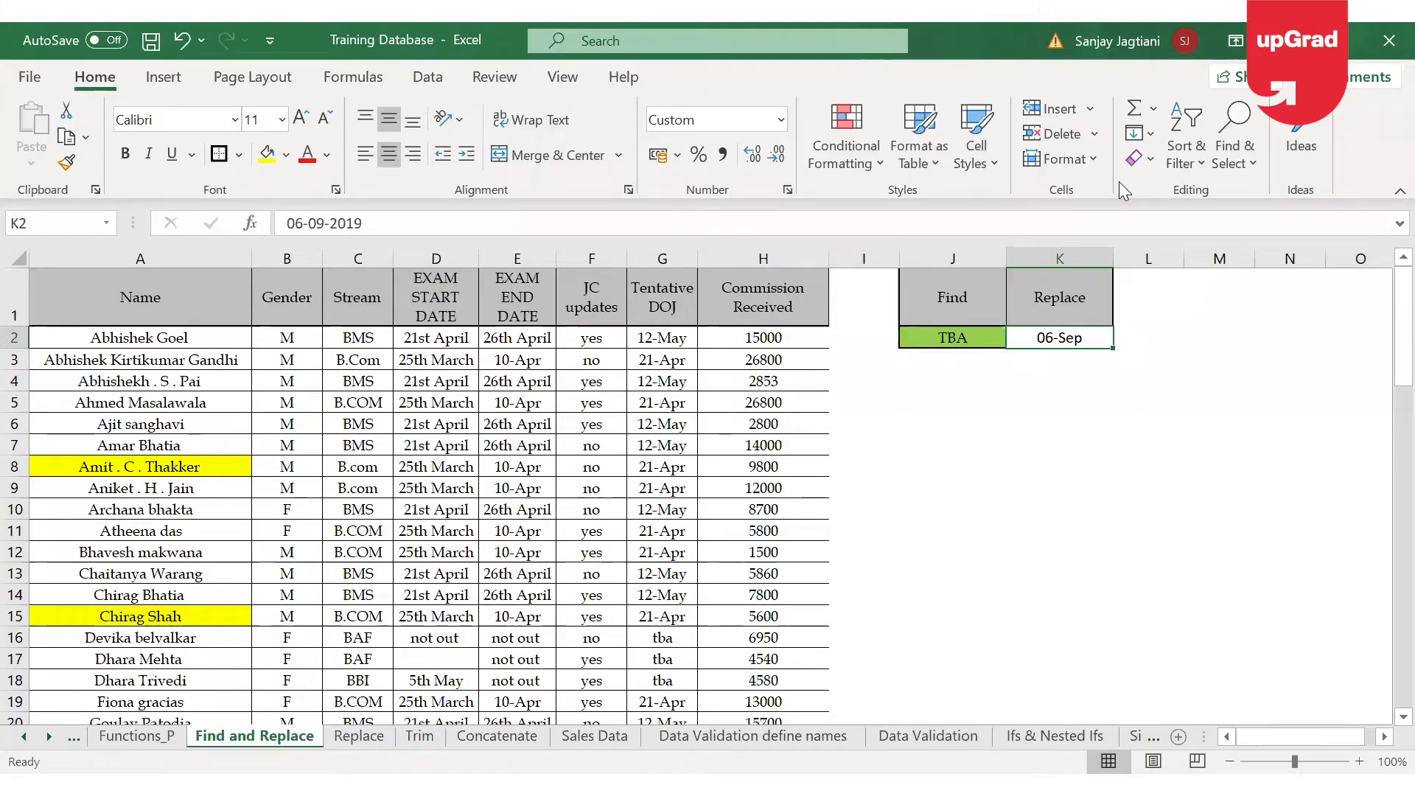
# Replace all TBA entries in the sheet with 06-Sep and close Find and Replace
pyautogui.hotkey('ctrl', 'f')
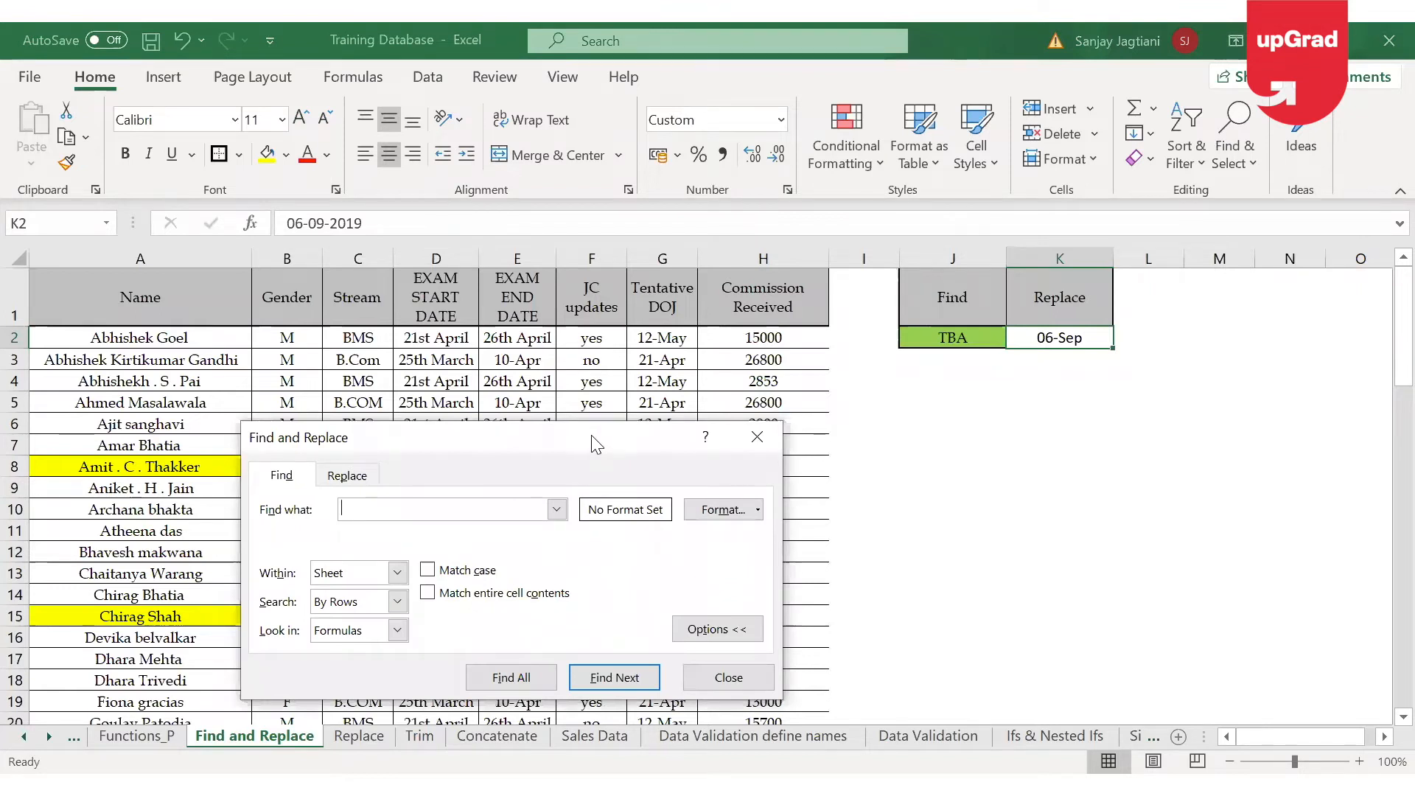
pyautogui.moveTo(591, 435); pyautogui.dragTo(816, 233)
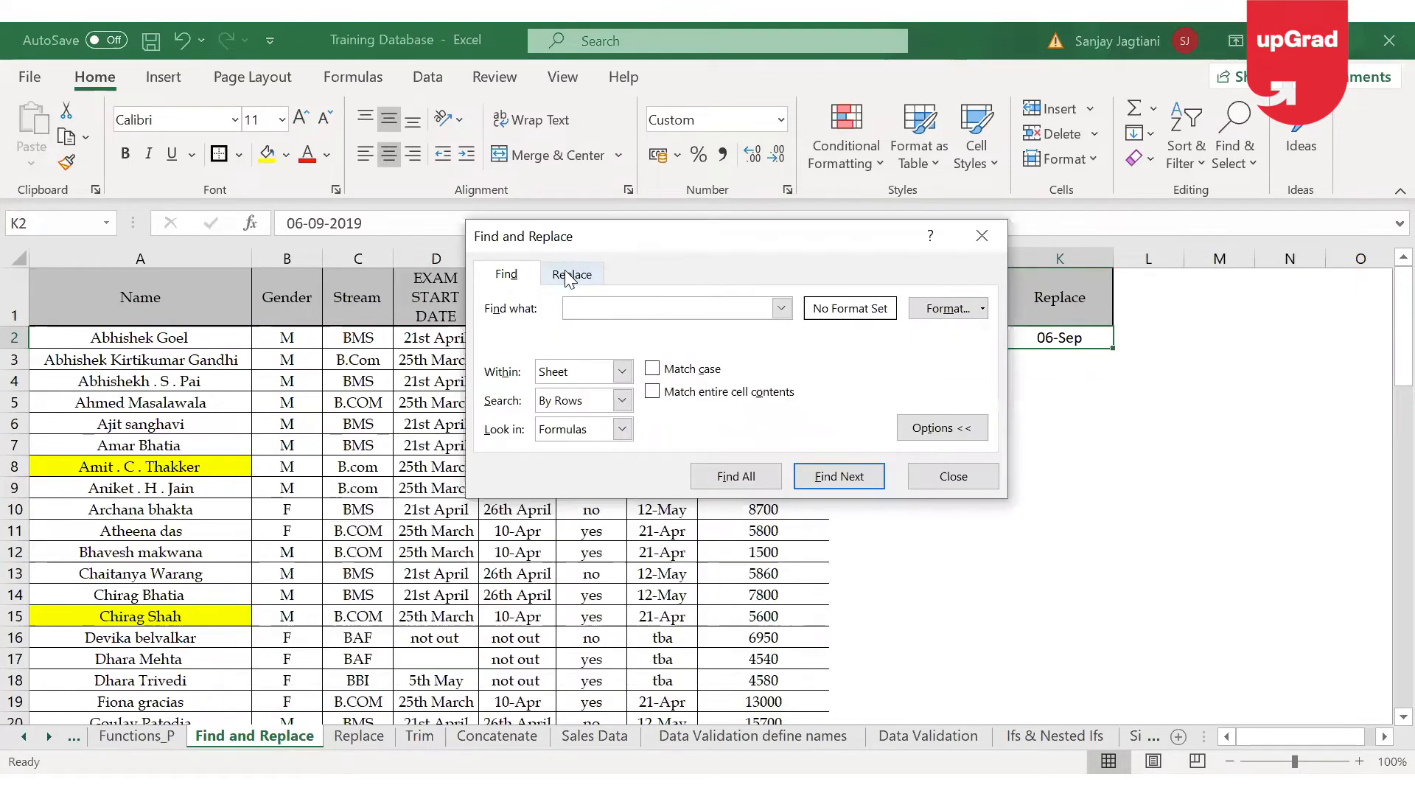
pyautogui.click(571, 274)
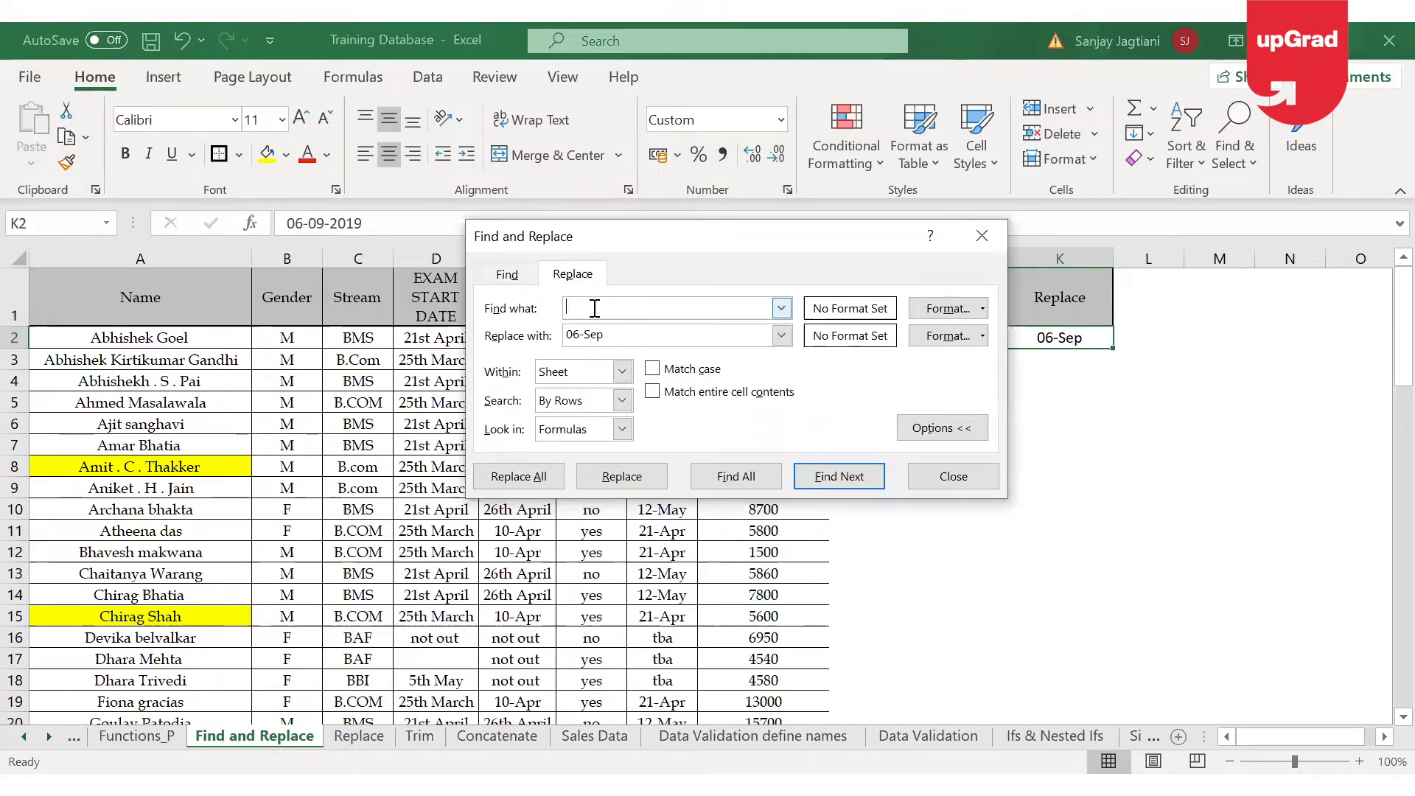
pyautogui.write('TBA')
pyautogui.moveTo(823, 242); pyautogui.dragTo(691, 249)
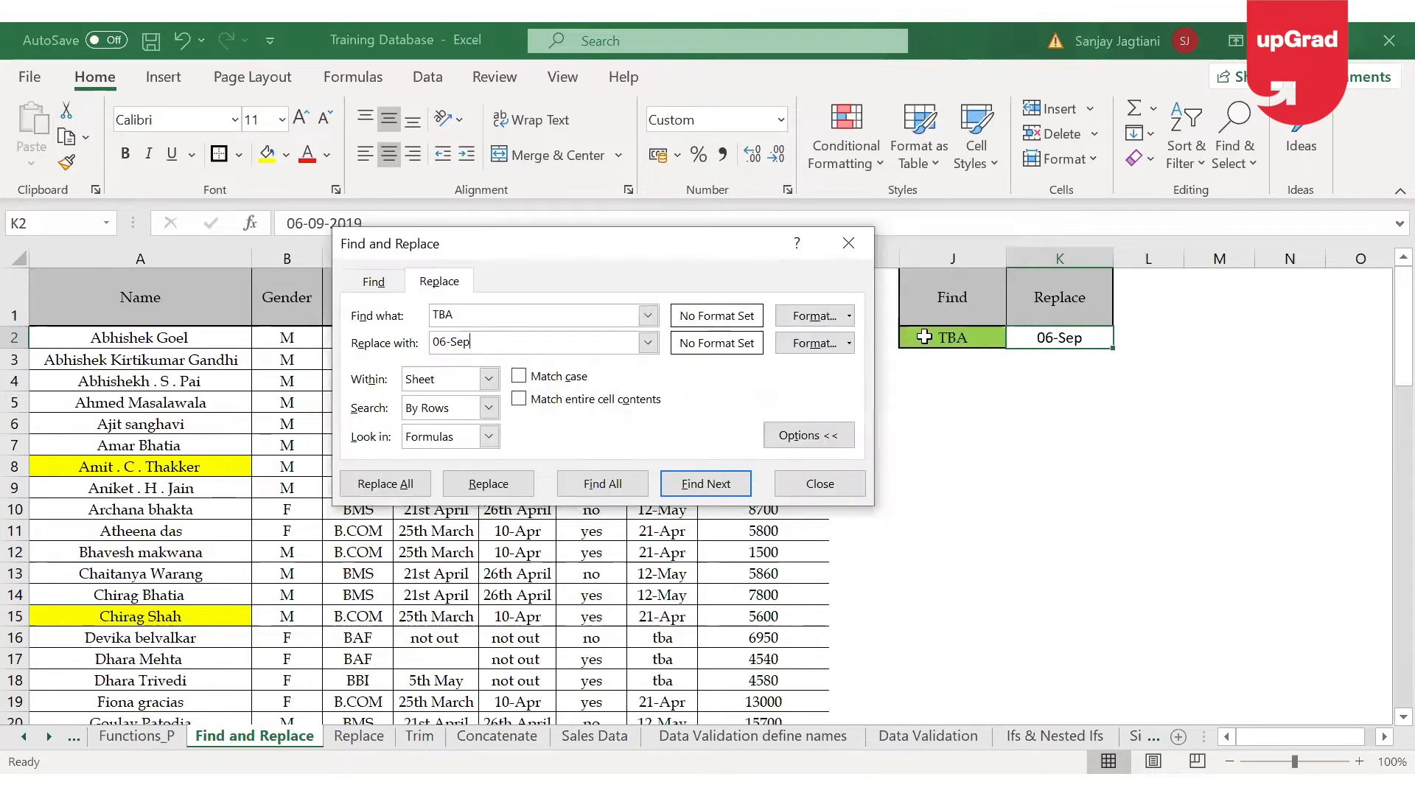
pyautogui.click(404, 485)
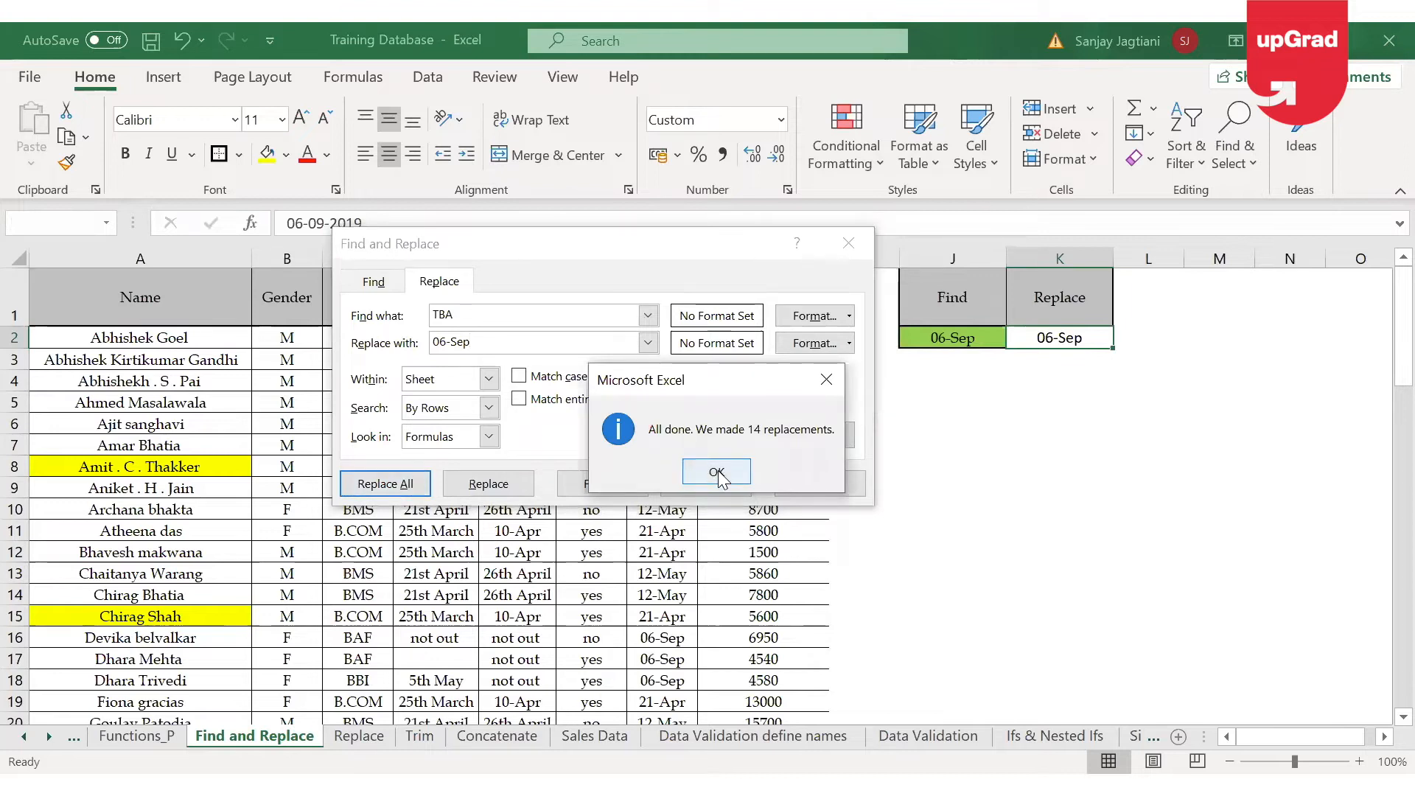
pyautogui.press('Return')
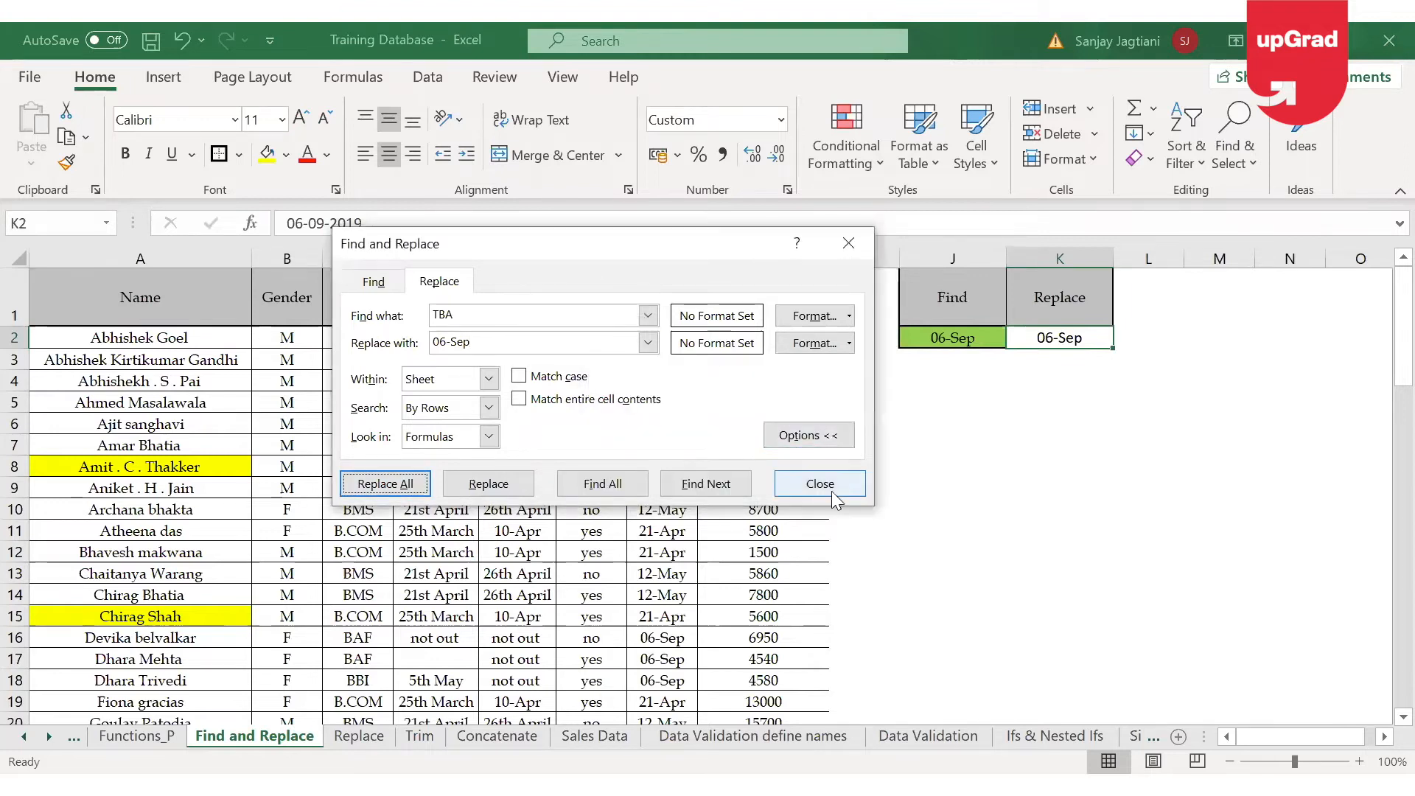
pyautogui.press('Escape')
# Go down the Tentative DOJ column from G17 and back up to its heading to check the replaced entries
pyautogui.click(662, 656)
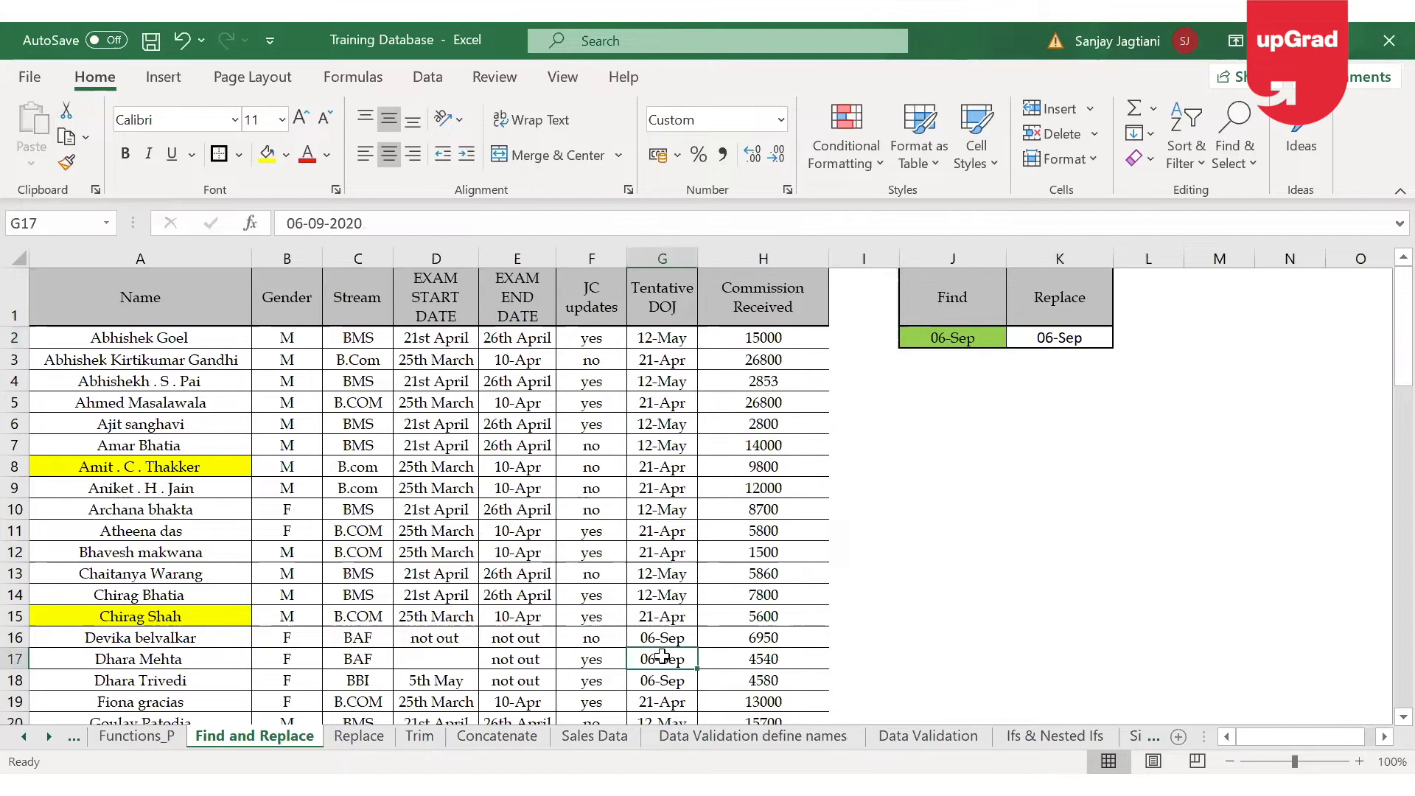
pyautogui.press('Down')
pyautogui.press('Down')
pyautogui.press('Down')
pyautogui.press('Down')
pyautogui.press('Down')
pyautogui.press('Down')
pyautogui.press('Down')
pyautogui.press('Down')
pyautogui.press('Down')
pyautogui.press('Down')
pyautogui.press('Down')
pyautogui.press('Down')
pyautogui.press('Down')
pyautogui.press('Down')
pyautogui.press('Down')
pyautogui.press('Down')
pyautogui.press('Down')
pyautogui.press('Down')
pyautogui.press('Down')
pyautogui.press('Down')
pyautogui.press('Up')
pyautogui.press('Up')
pyautogui.press('Up')
pyautogui.press('Up')
pyautogui.press('Up')
pyautogui.press('Up')
pyautogui.press('Up')
pyautogui.press('Up')
pyautogui.press('Up')
pyautogui.press('Up')
pyautogui.press('Up')
pyautogui.press('Up')
pyautogui.press('Up')
pyautogui.press('Up')
pyautogui.press('Up')
pyautogui.press('Up')
pyautogui.press('Up')
pyautogui.press('Up')
pyautogui.press('Up')
pyautogui.press('Up')
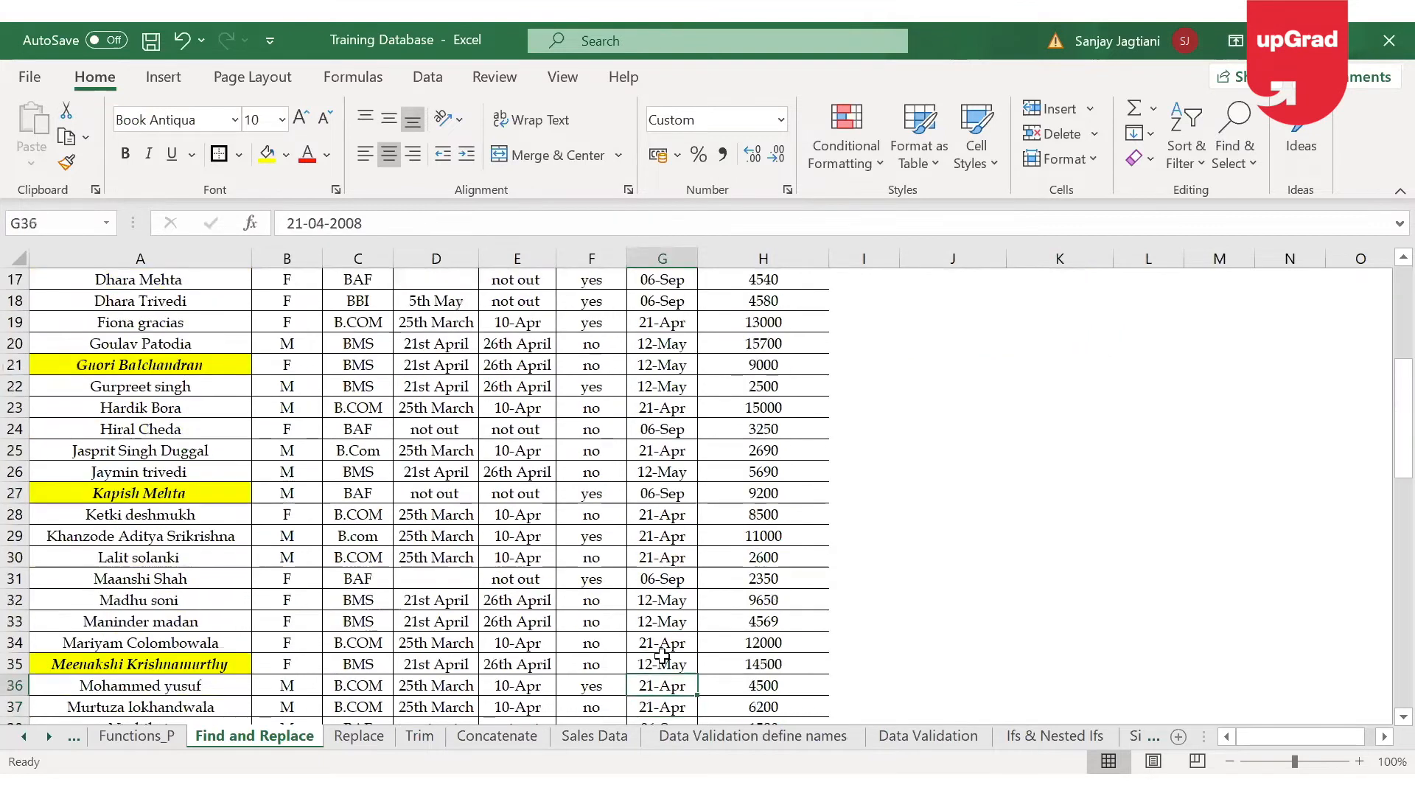
pyautogui.press('Up')
pyautogui.press('Up')
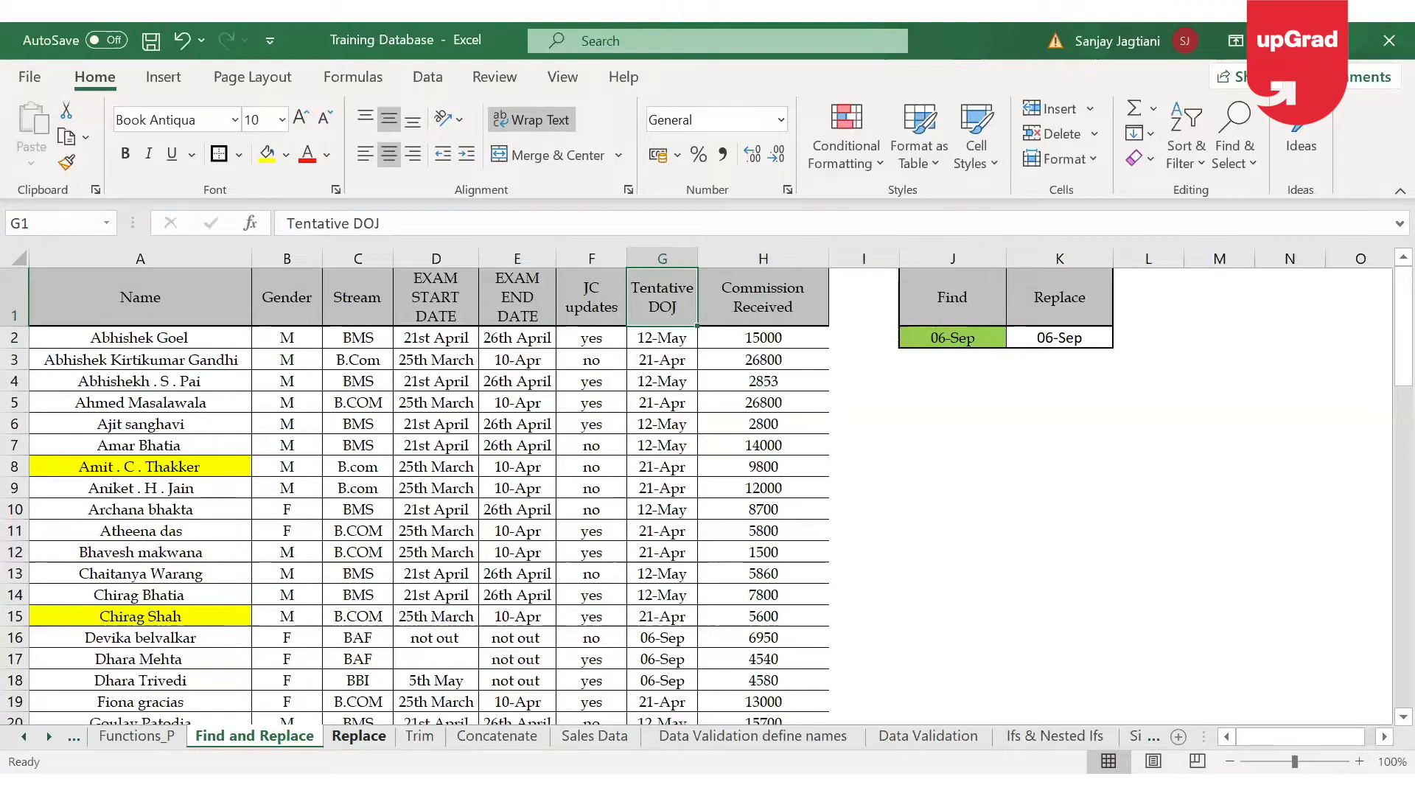
# On the Replace sheet, enter =REPLACE(A2,1,4,2020) in B2 to change the first four characters of the SKU number to 2020
pyautogui.click(358, 735)
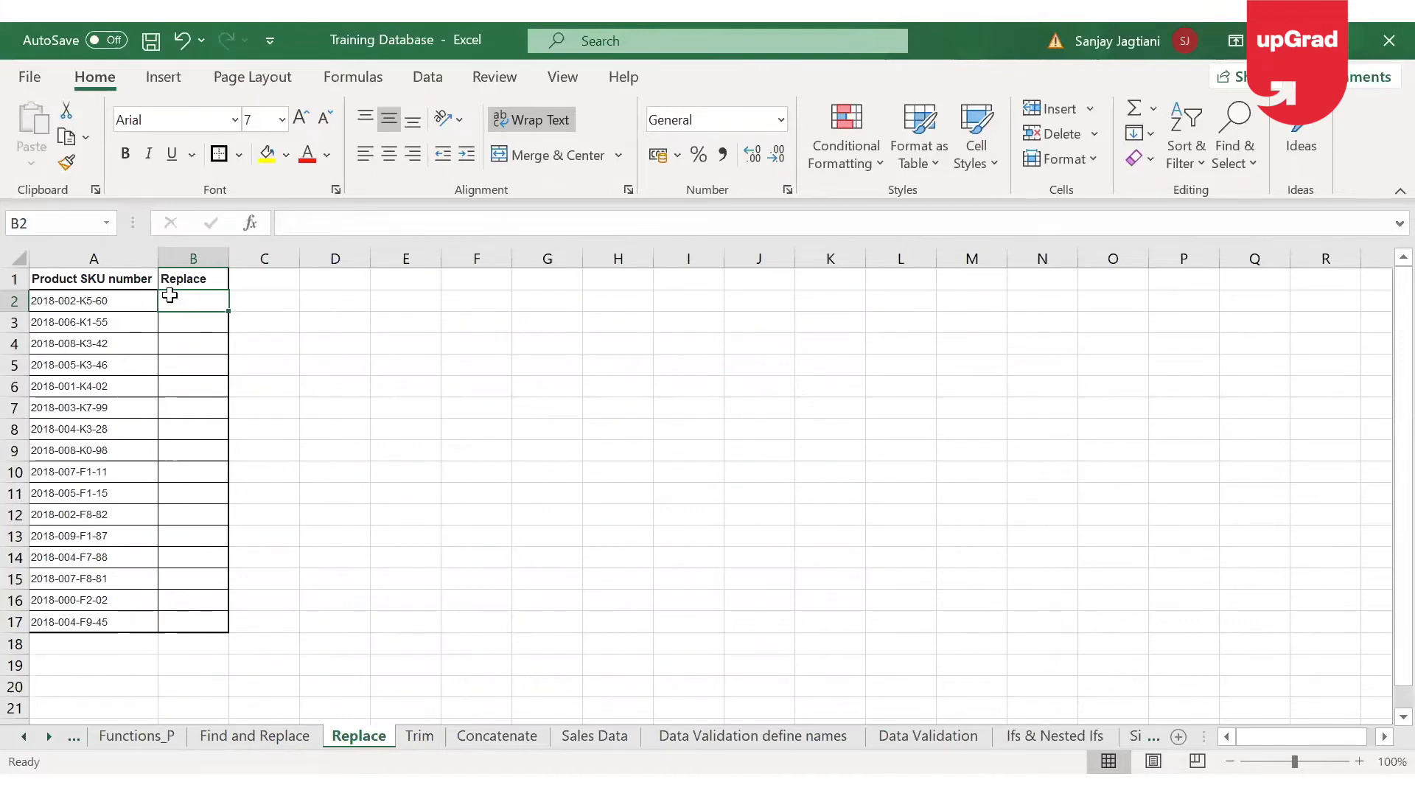
pyautogui.click(111, 303)
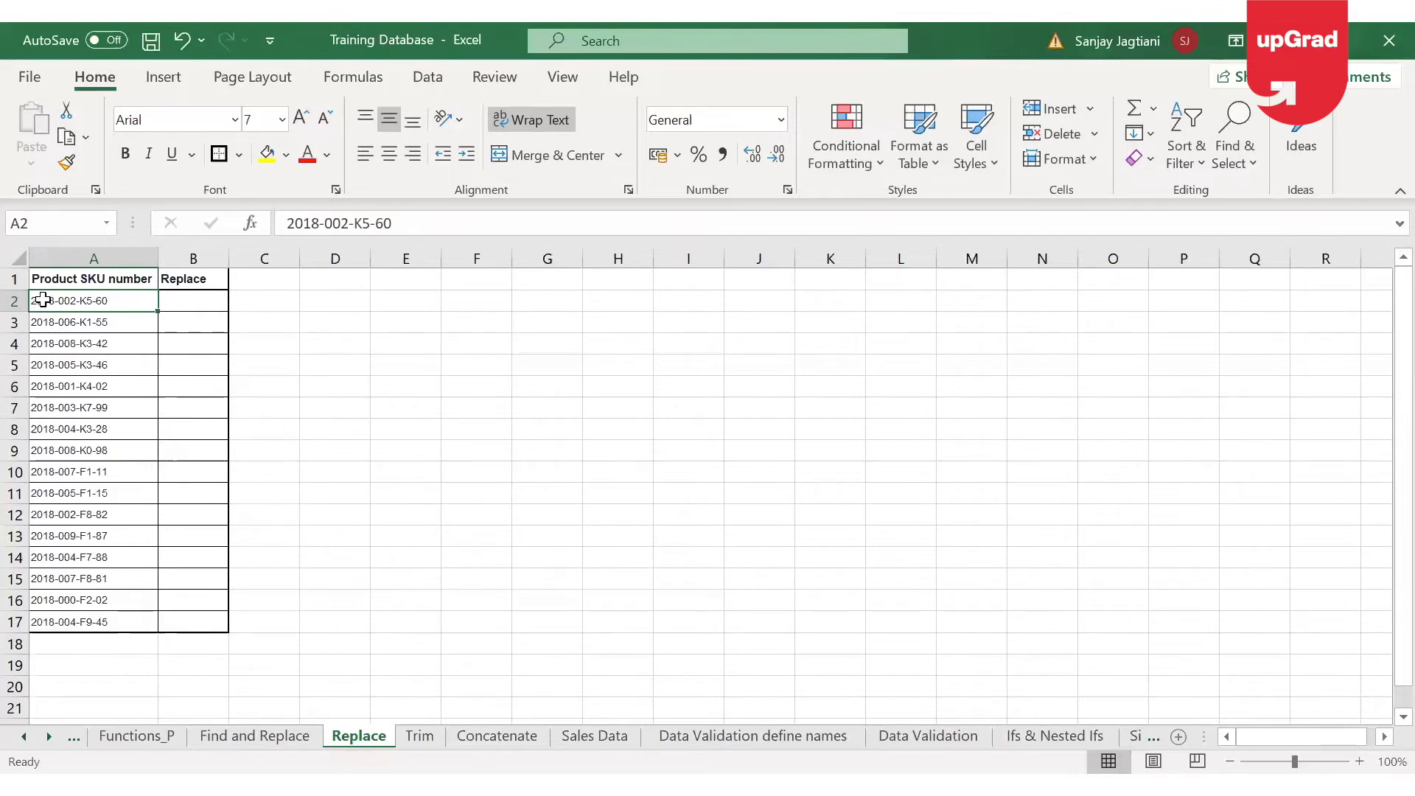
pyautogui.click(189, 307)
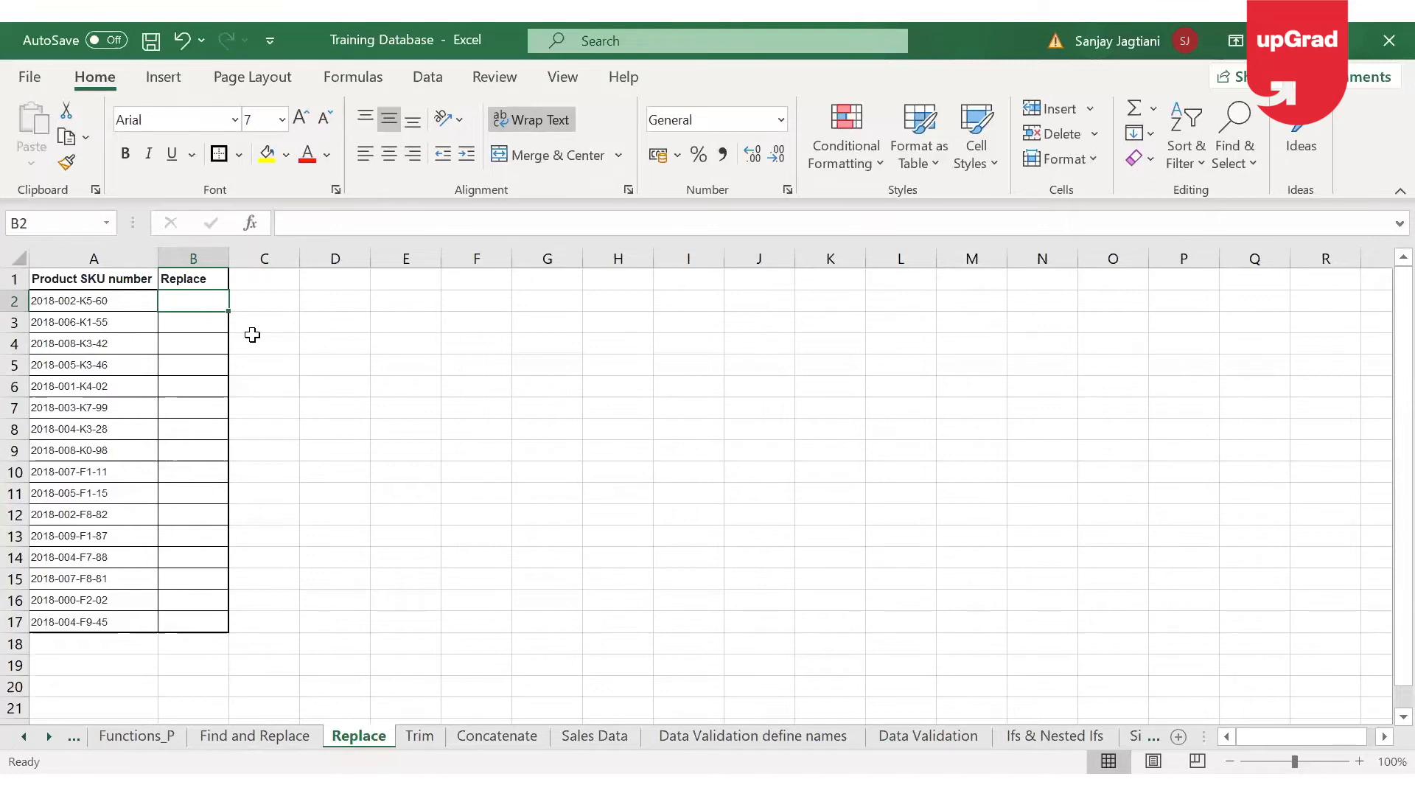
pyautogui.write('=')
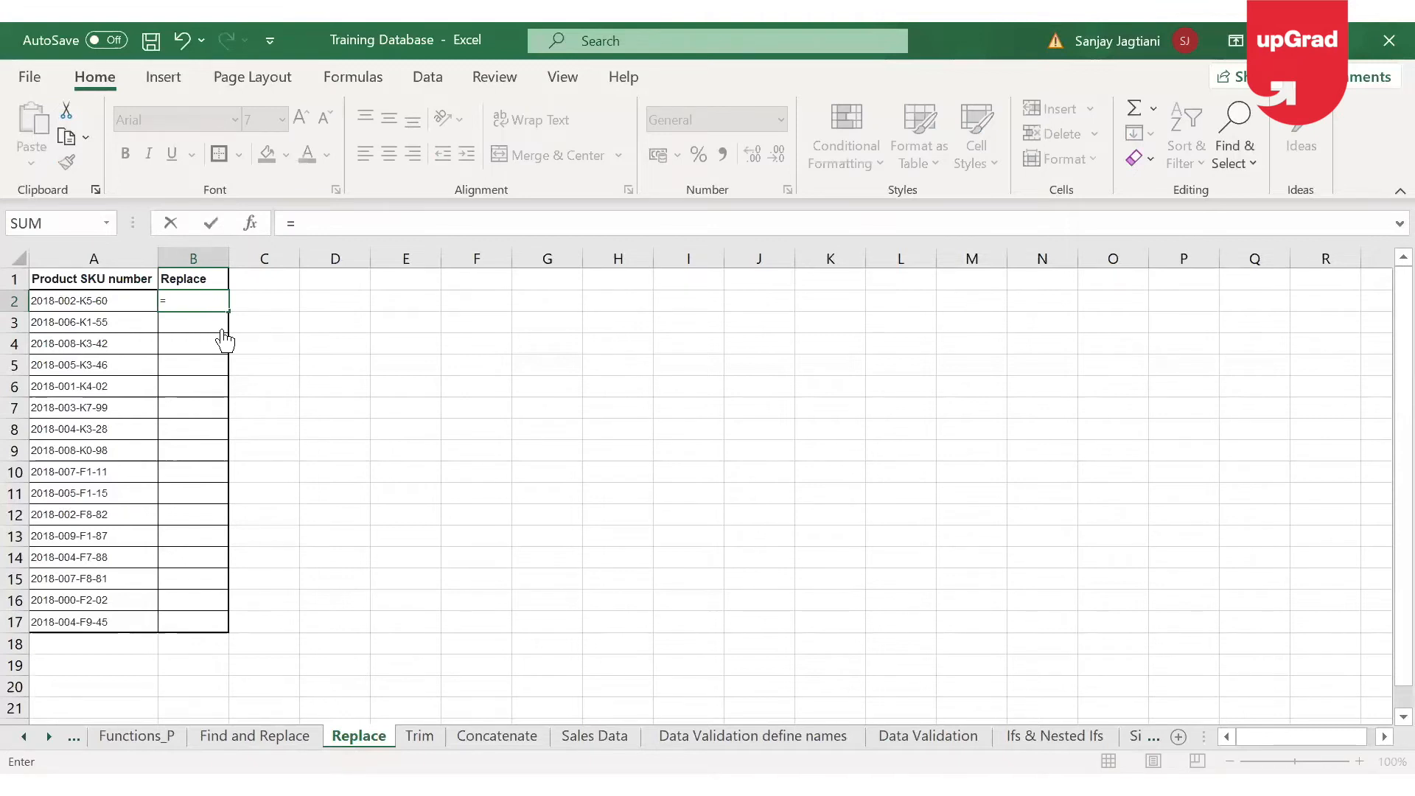
pyautogui.write('REPLACE(')
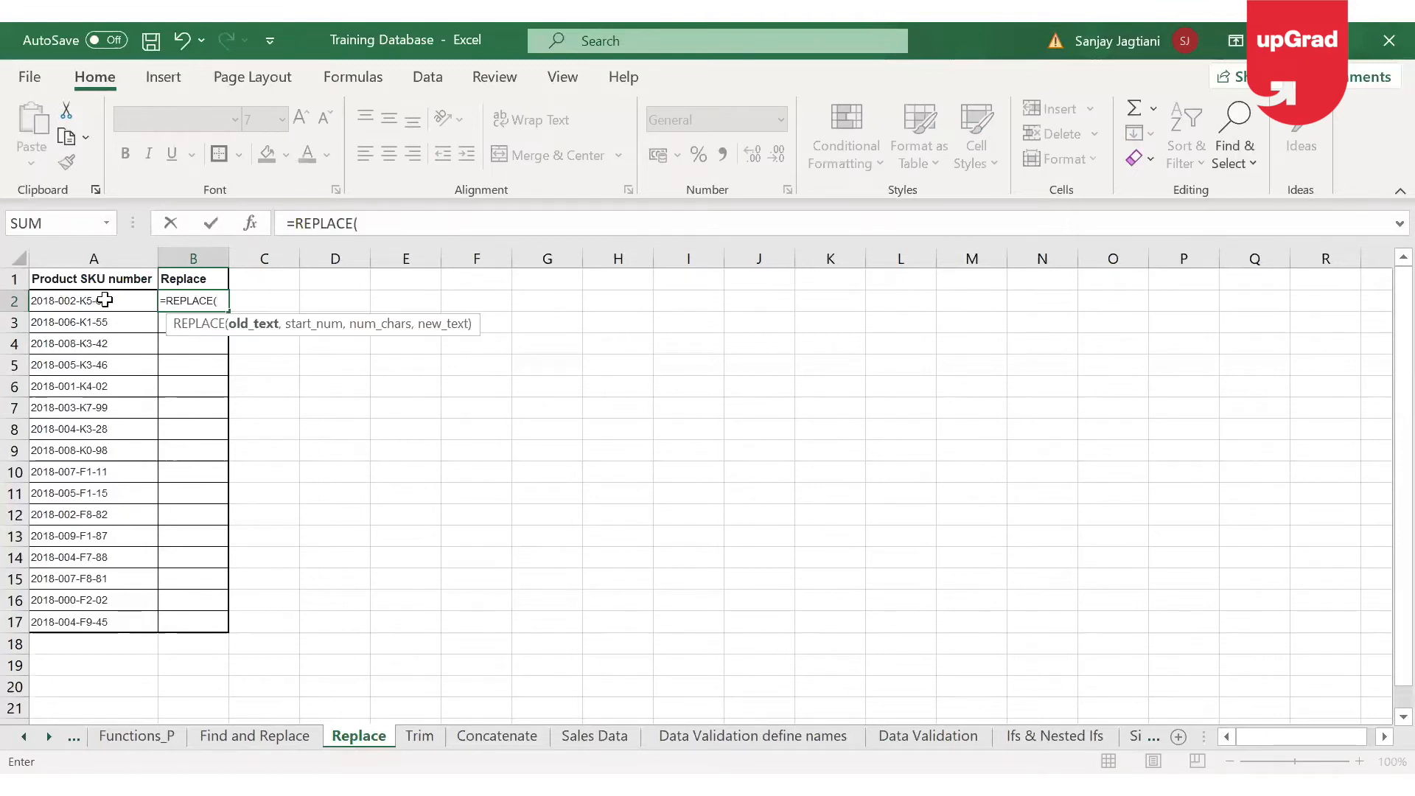
pyautogui.click(105, 300)
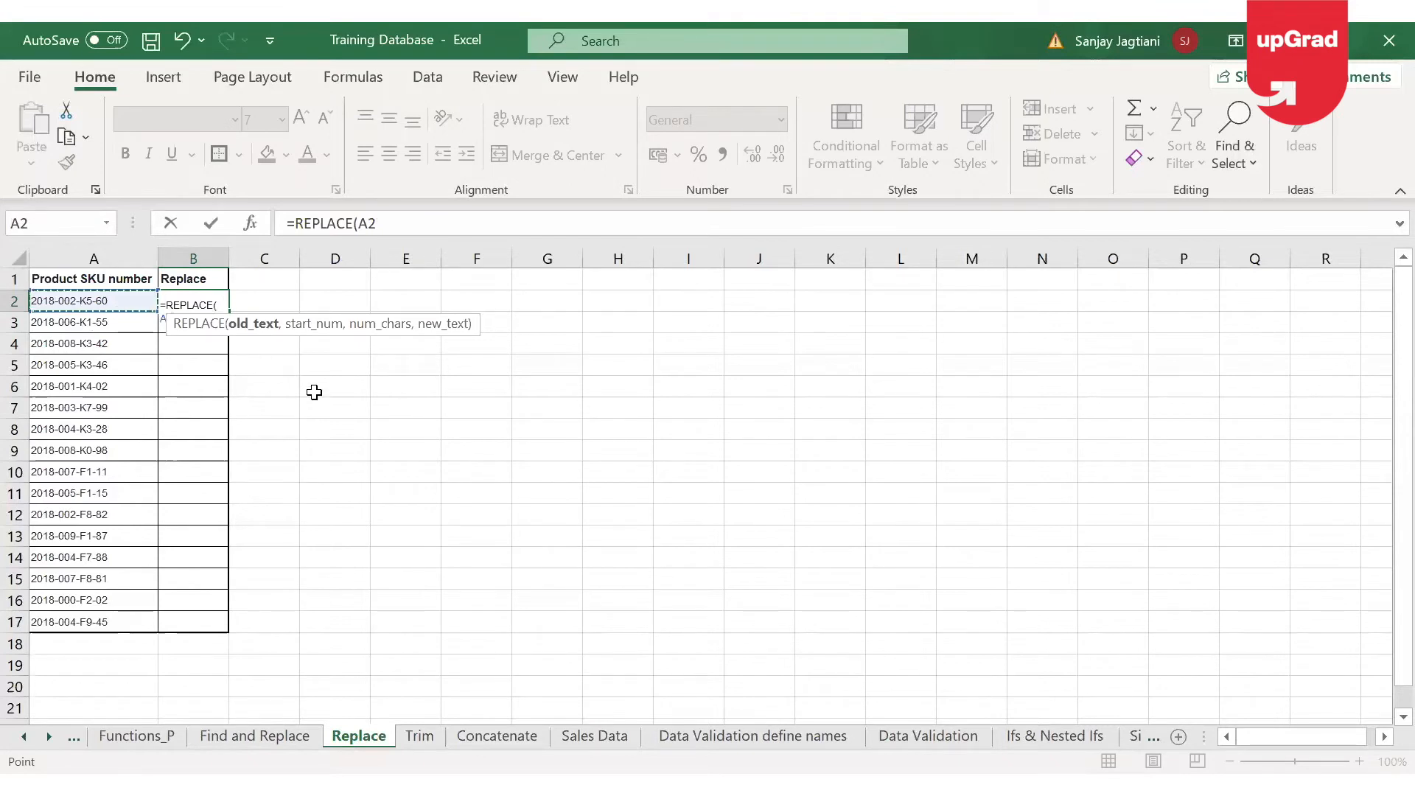
pyautogui.write(',')
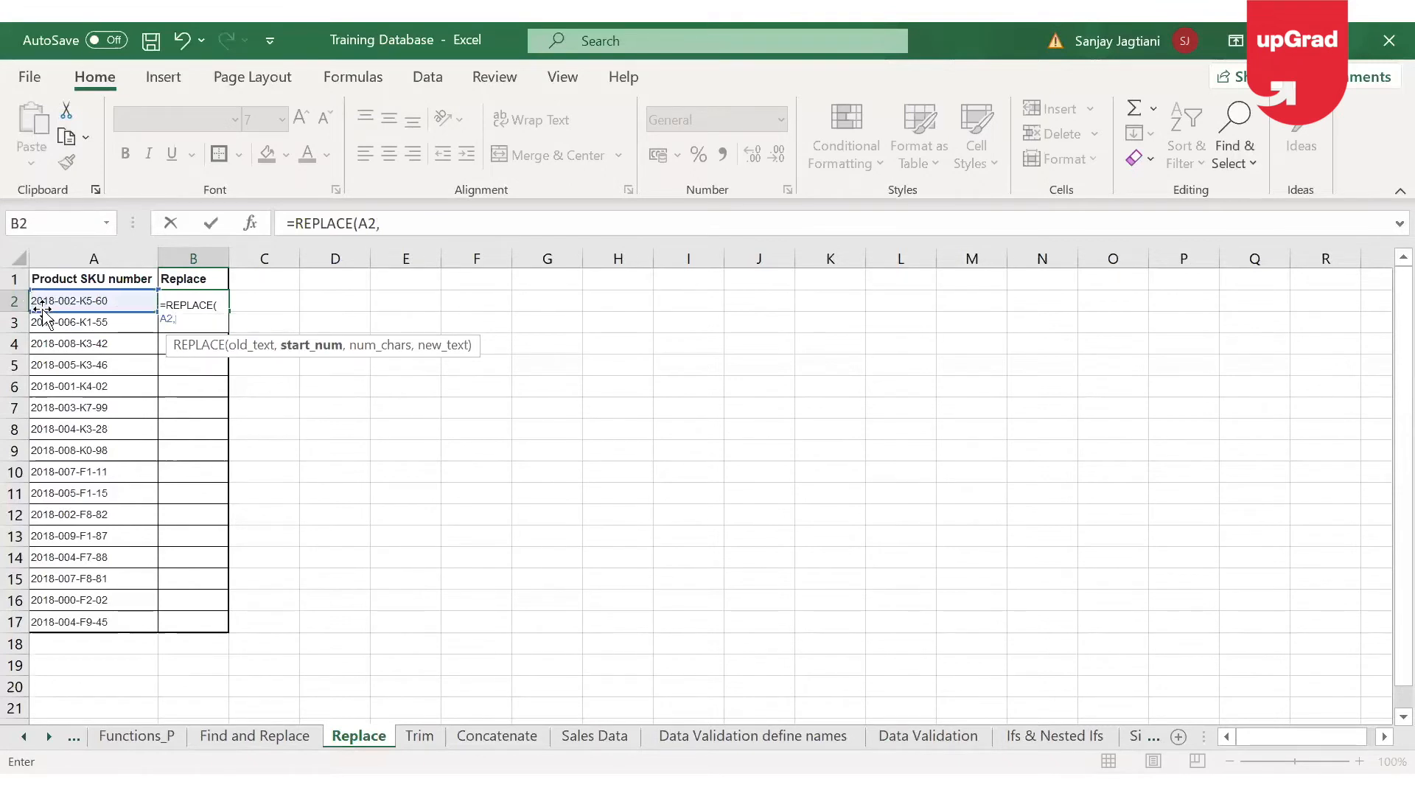
pyautogui.write('1')
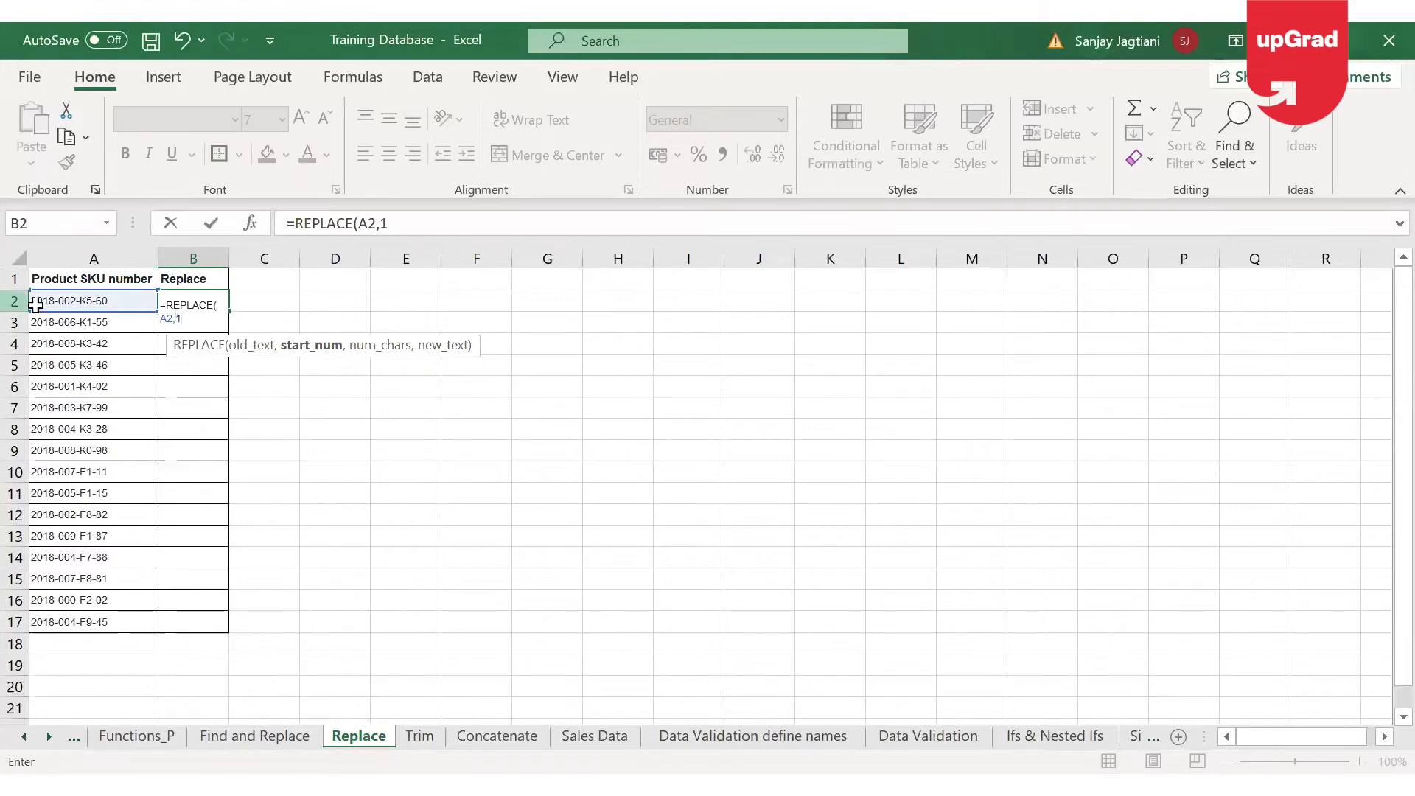
pyautogui.write(',4')
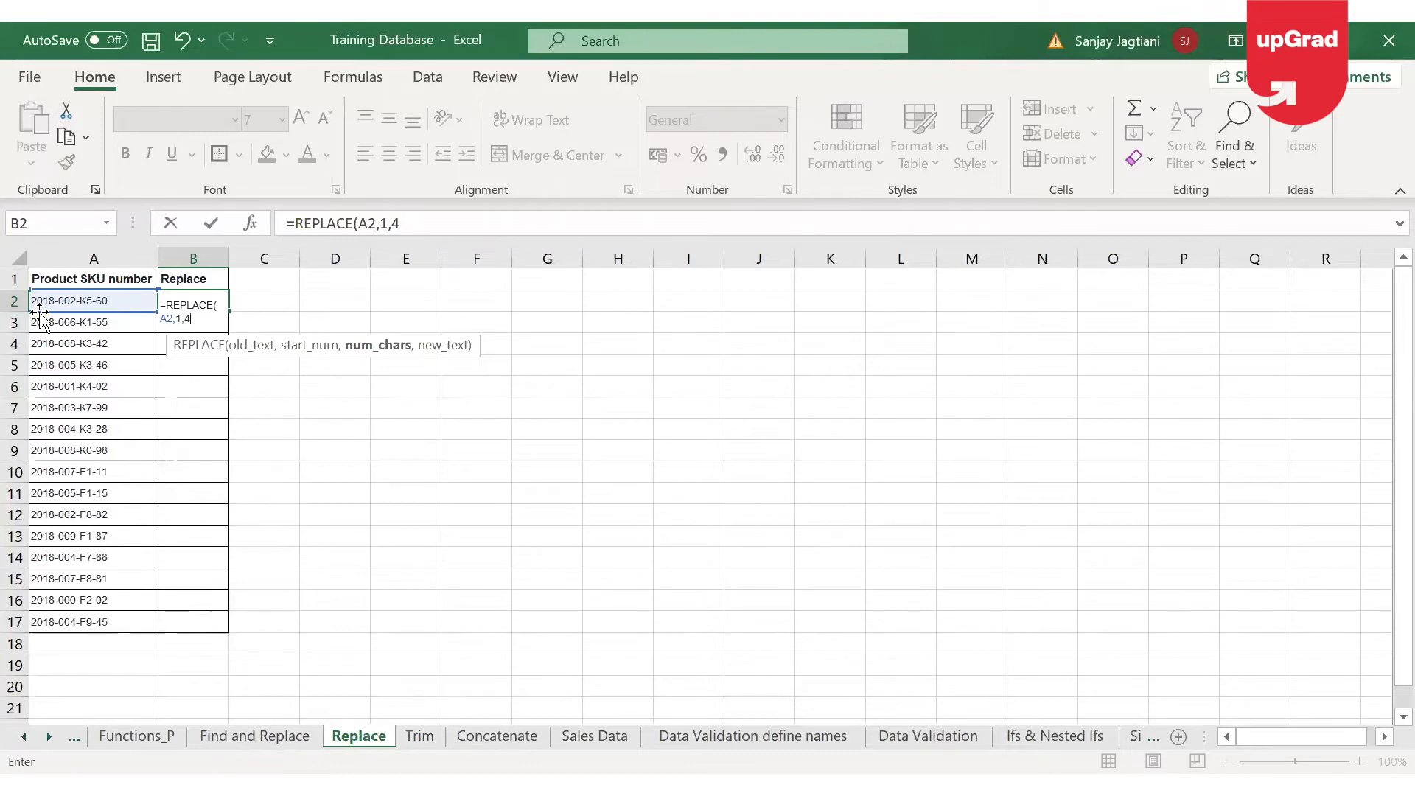
pyautogui.write(',2020')
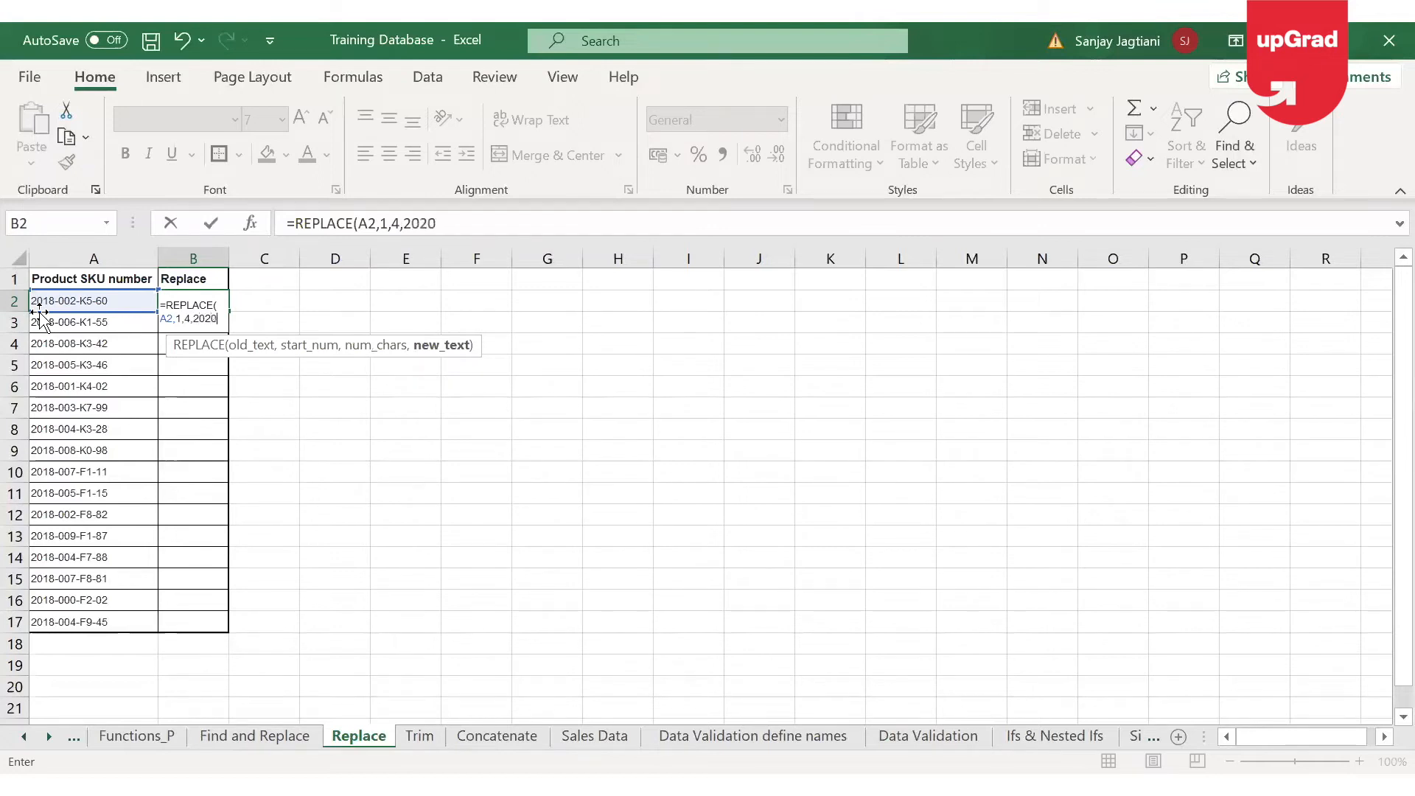
pyautogui.hotkey('ctrl', 'Return')
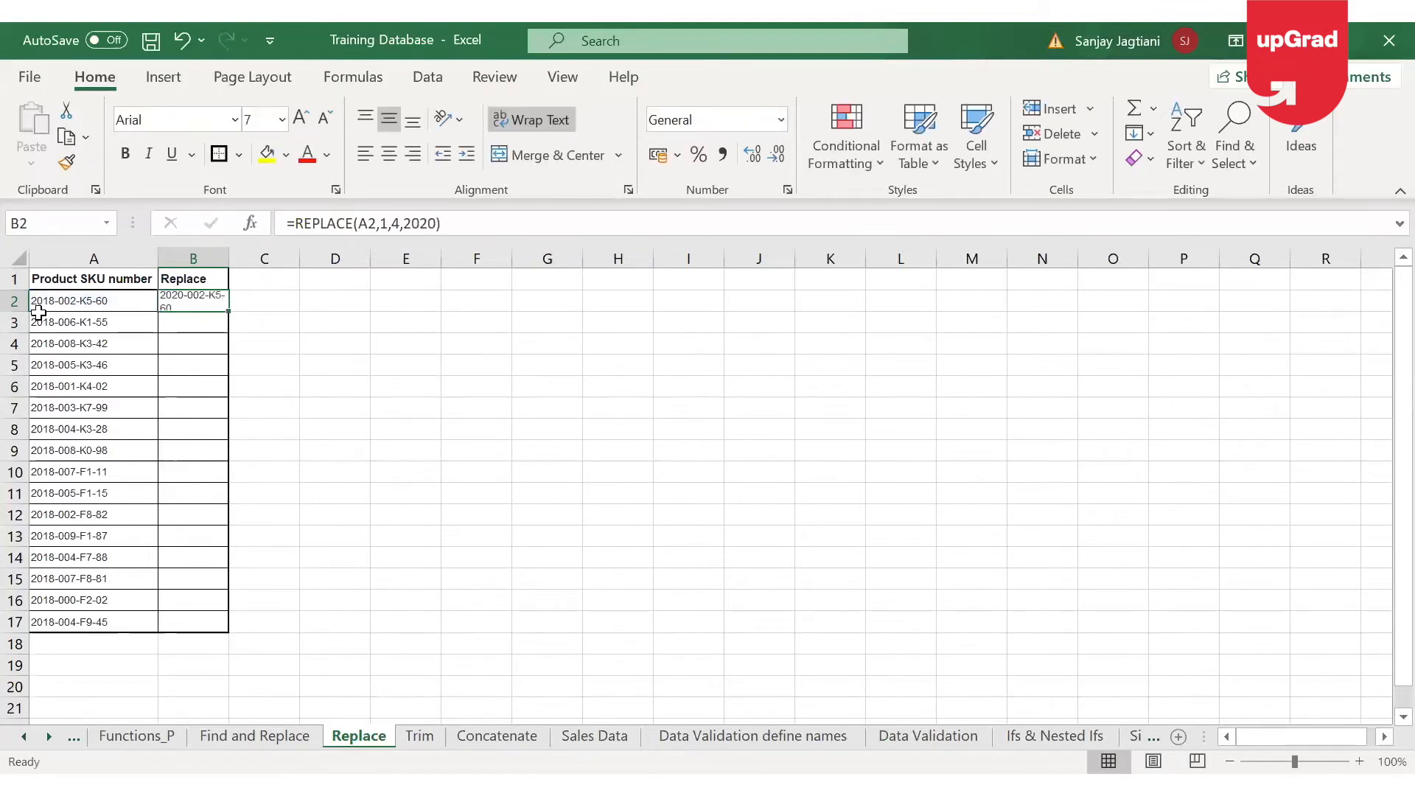
# Widen column B to fit the SKU number and fill the REPLACE formula from B2 down to B17
pyautogui.press('Down')
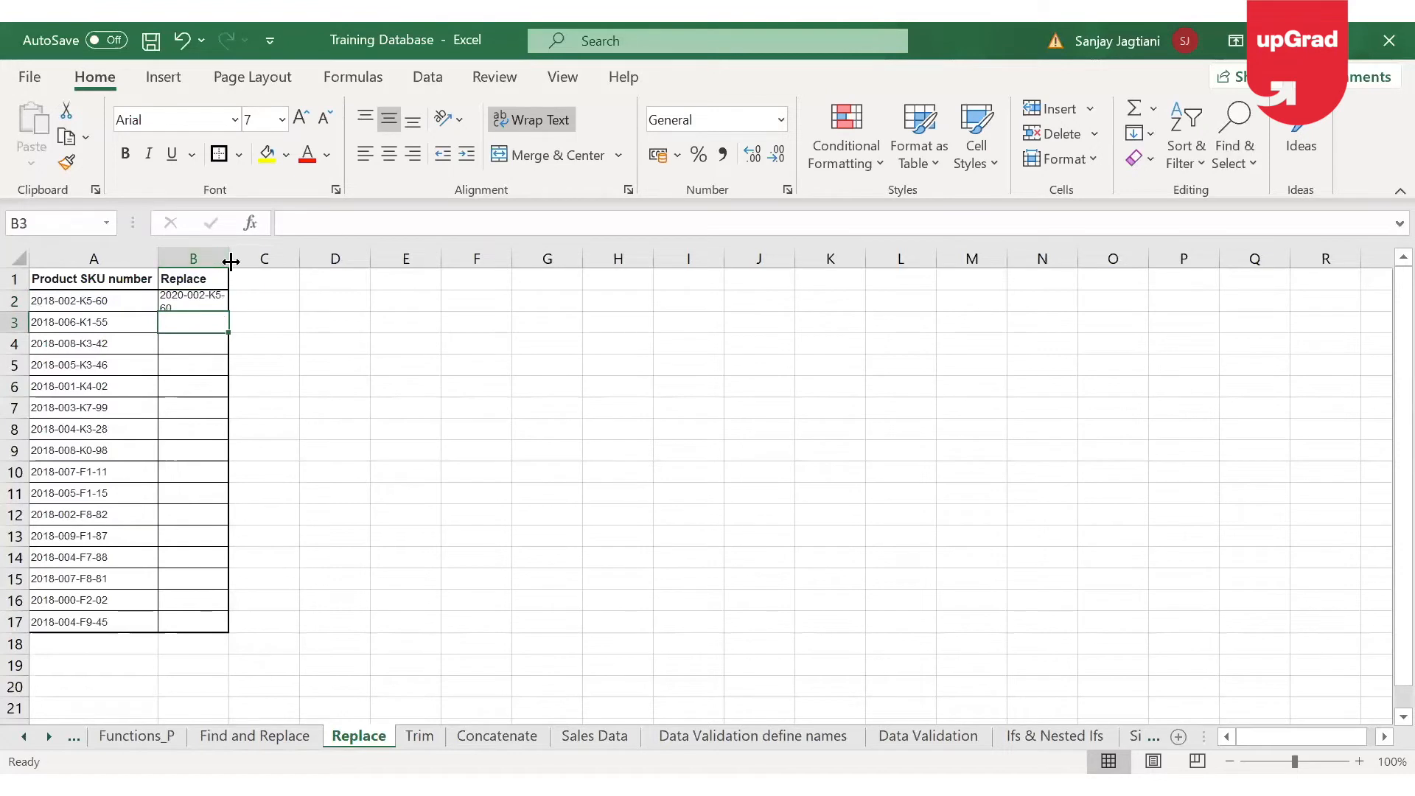
pyautogui.click(214, 295)
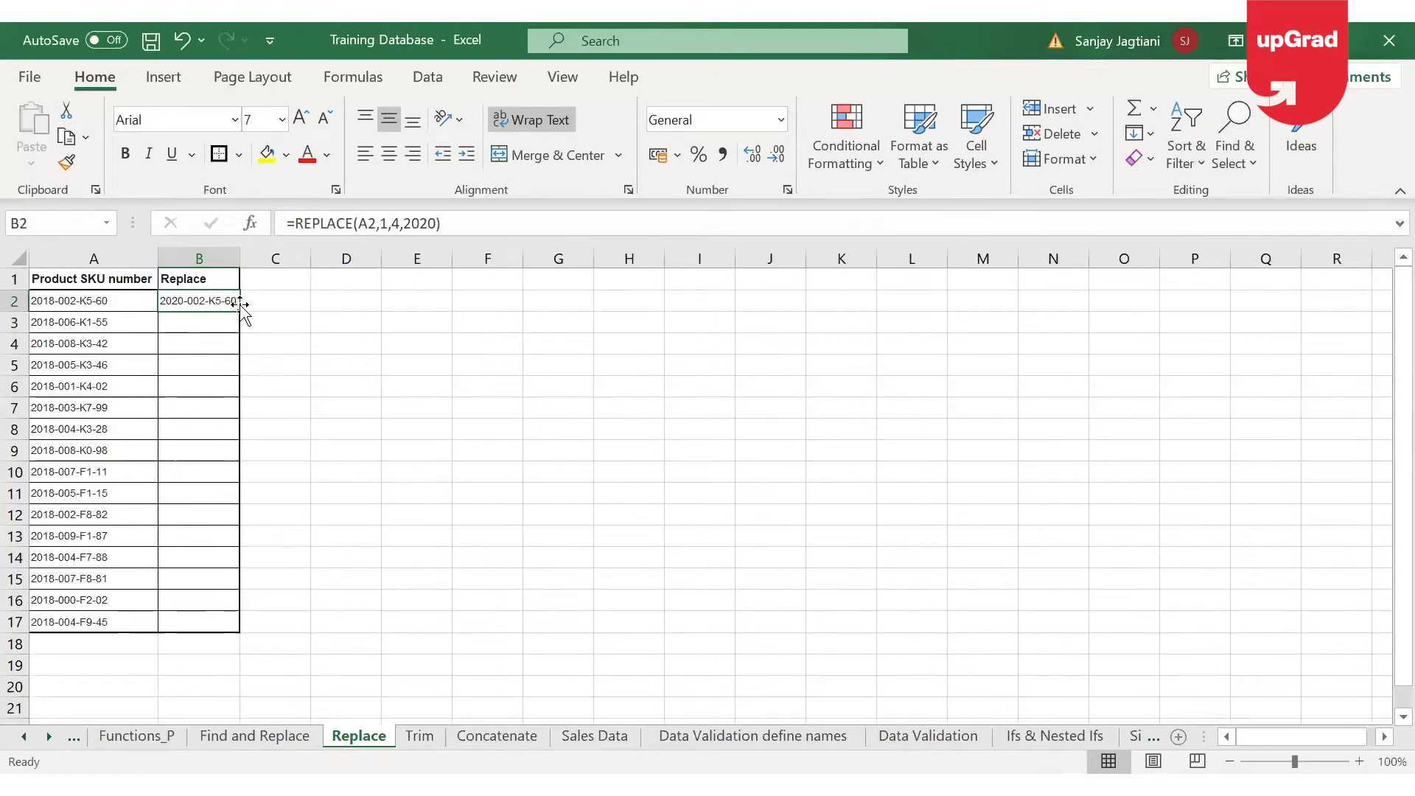
pyautogui.doubleClick(240, 311)
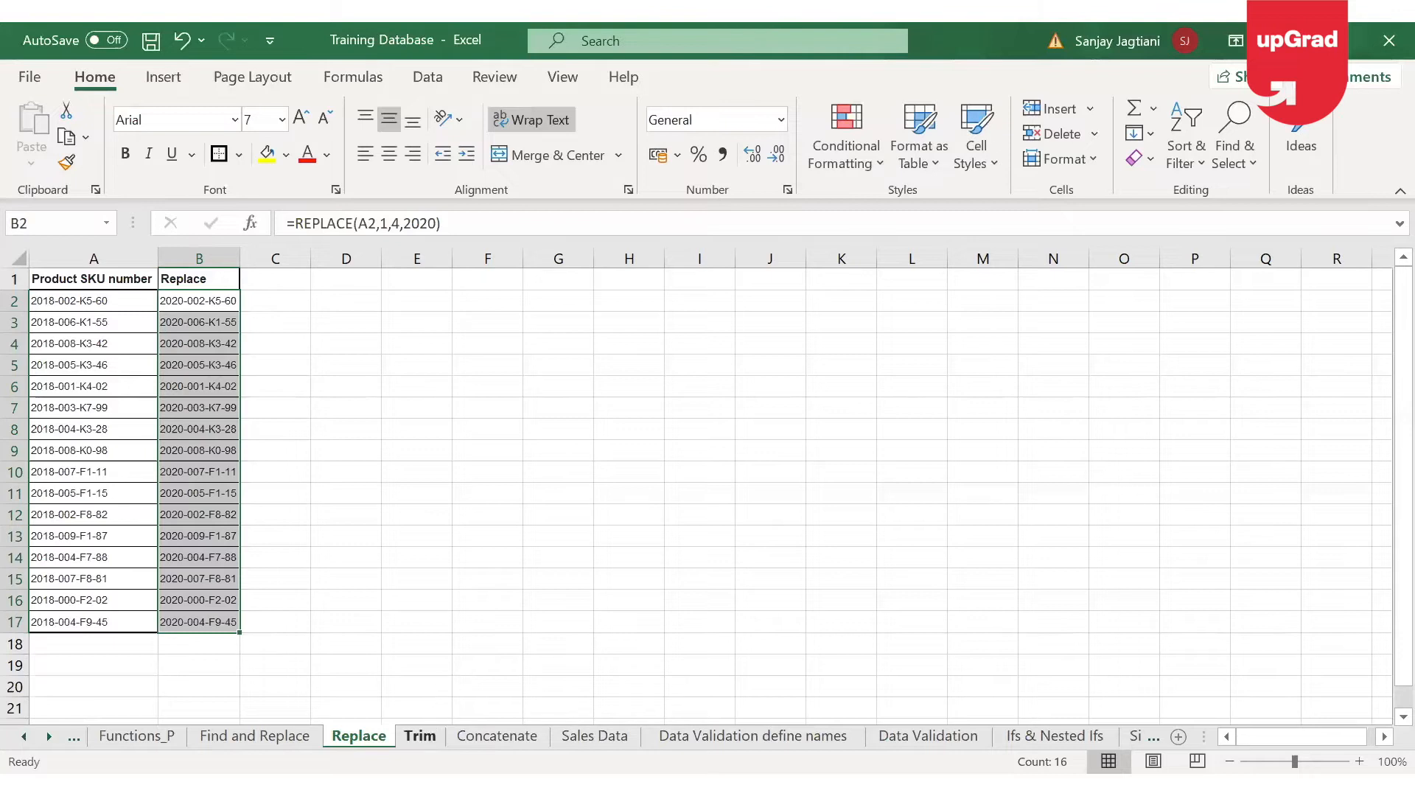
# Switch to the Trim sheet and go to the Trim heading in B1
pyautogui.click(419, 736)
pyautogui.click(213, 365)
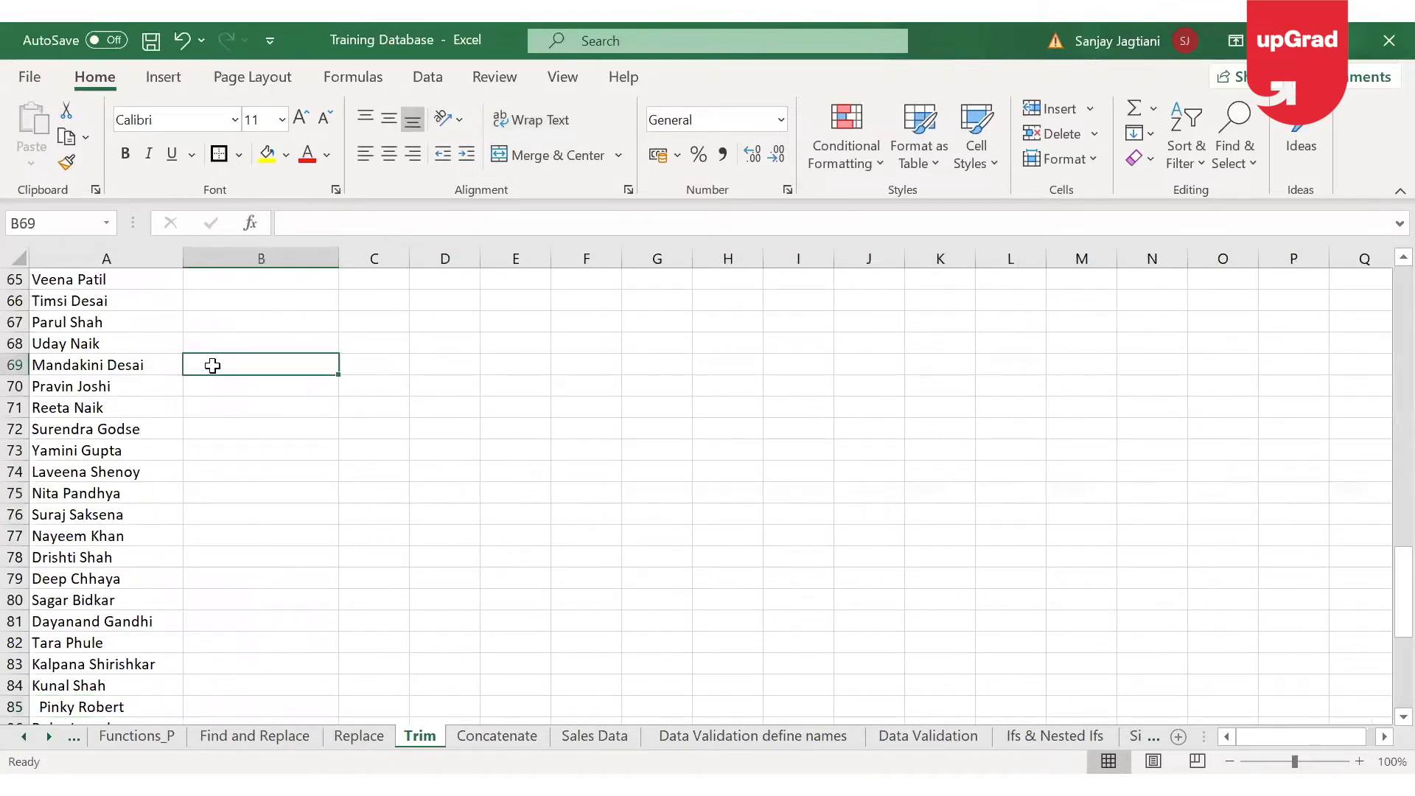
pyautogui.hotkey('ctrl', 'Up')
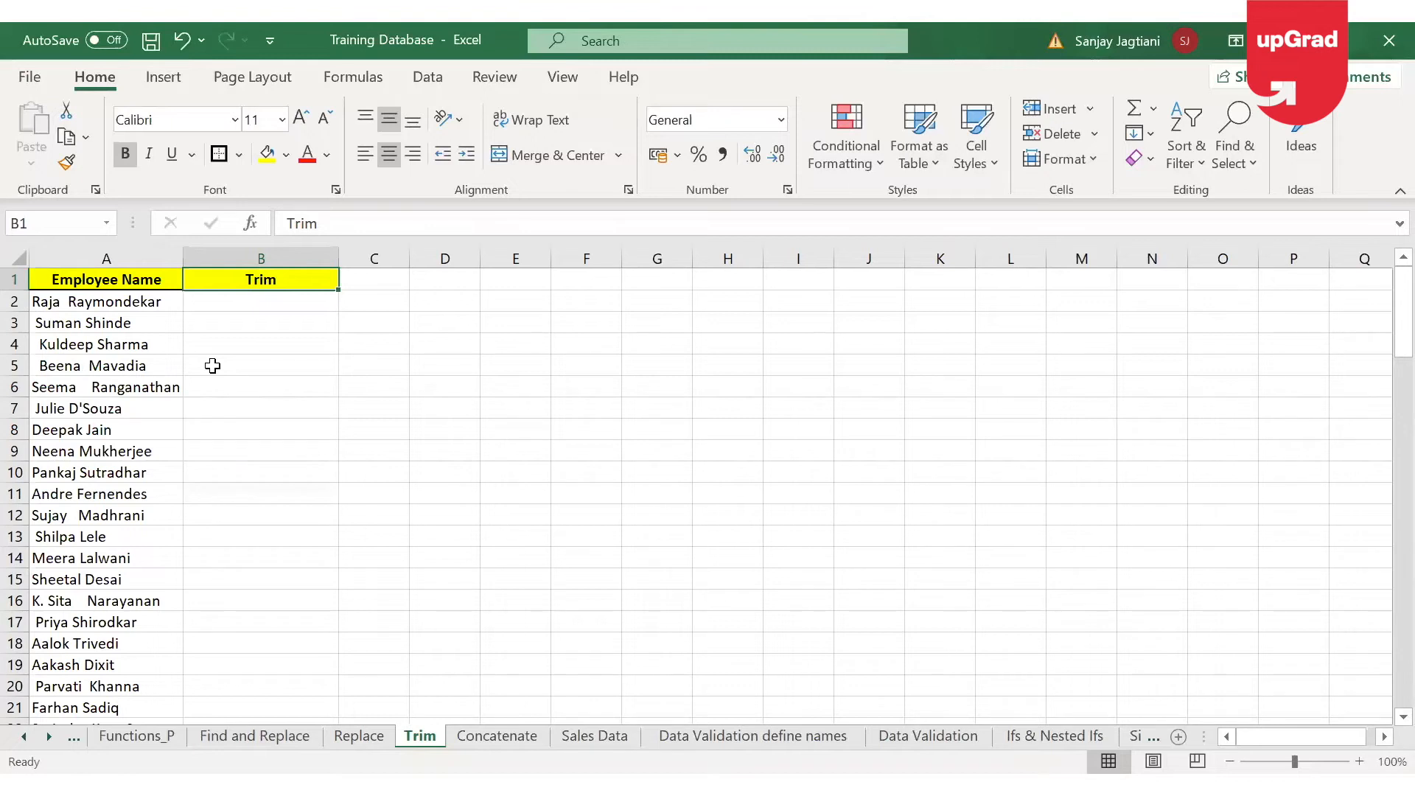
# Examine the spaces within the employee name in A2 character by character without editing it
pyautogui.doubleClick(64, 302)
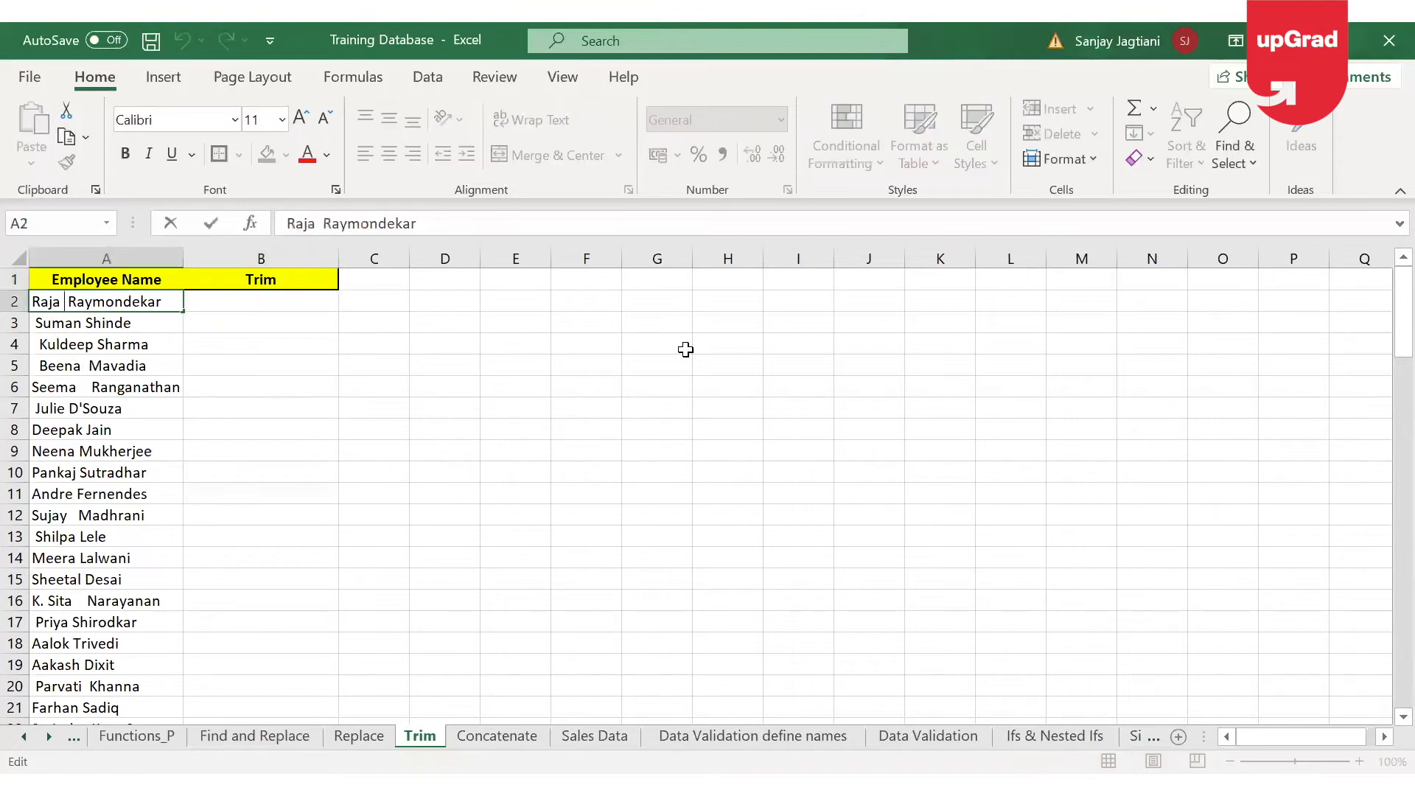
pyautogui.press('Right')
pyautogui.press('Right')
pyautogui.press('Right')
pyautogui.press('Right')
pyautogui.press('Right')
pyautogui.press('Right')
pyautogui.press('Right')
pyautogui.press('Right')
pyautogui.press('Return')
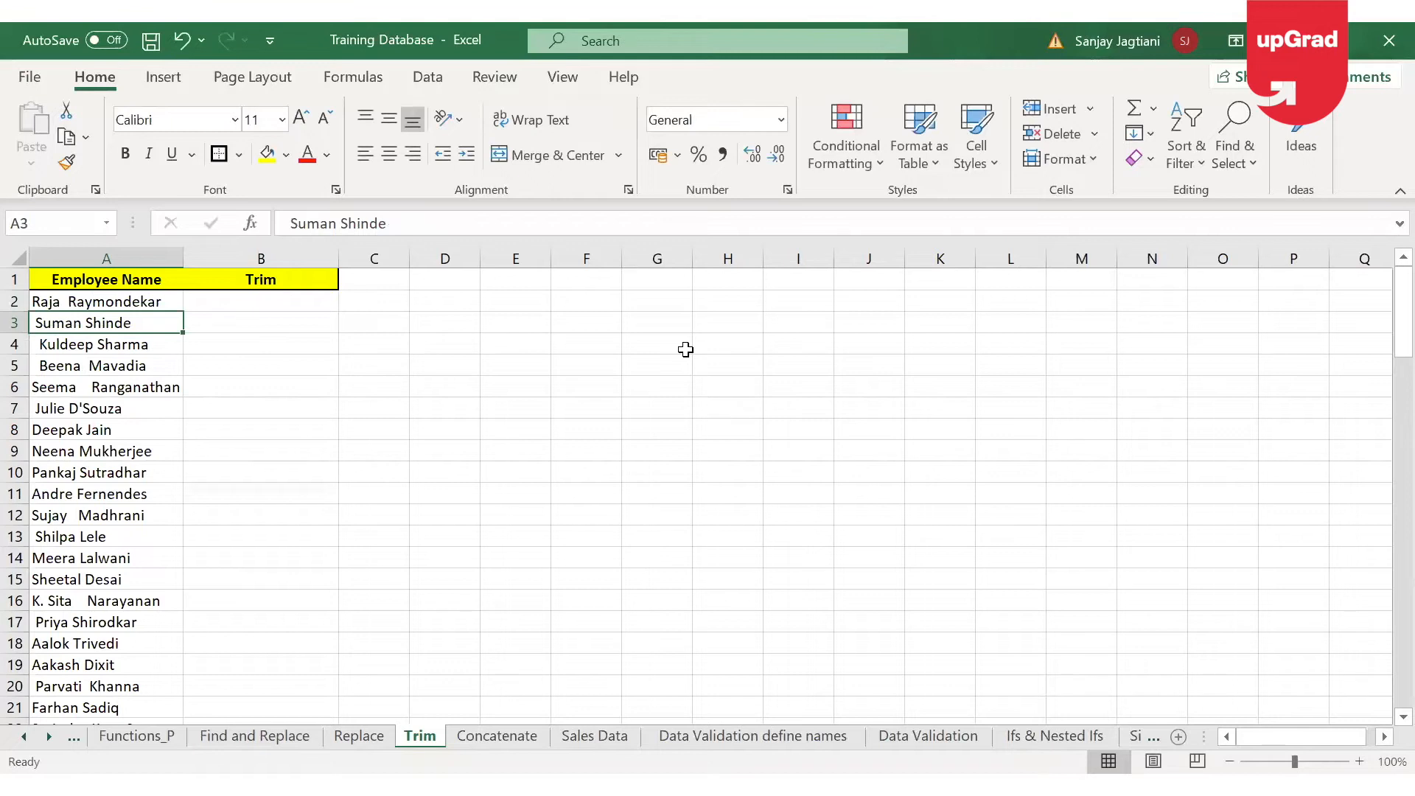
# Examine the extra spaces around the employee names in A3 and A4 without editing them
pyautogui.press('F2')
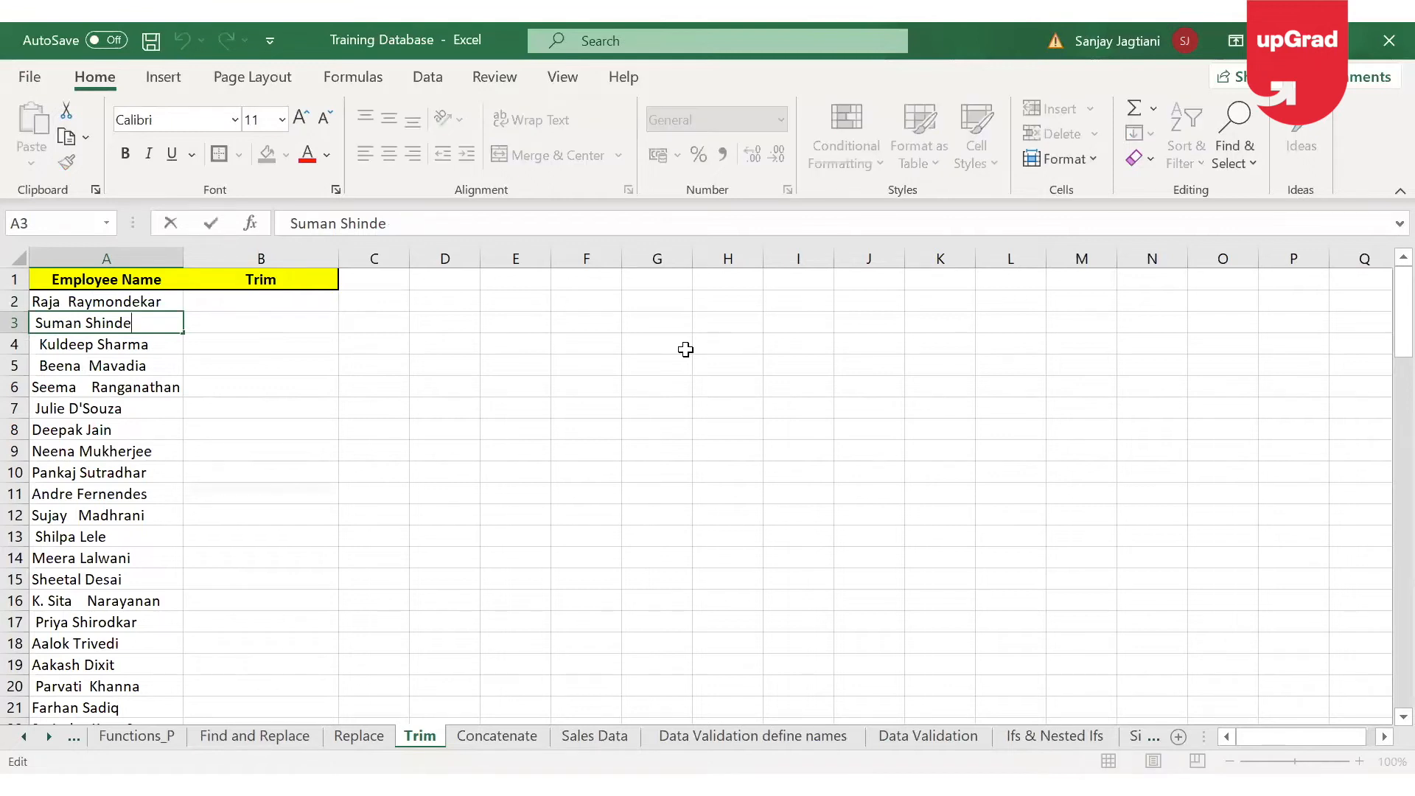
pyautogui.press('Return')
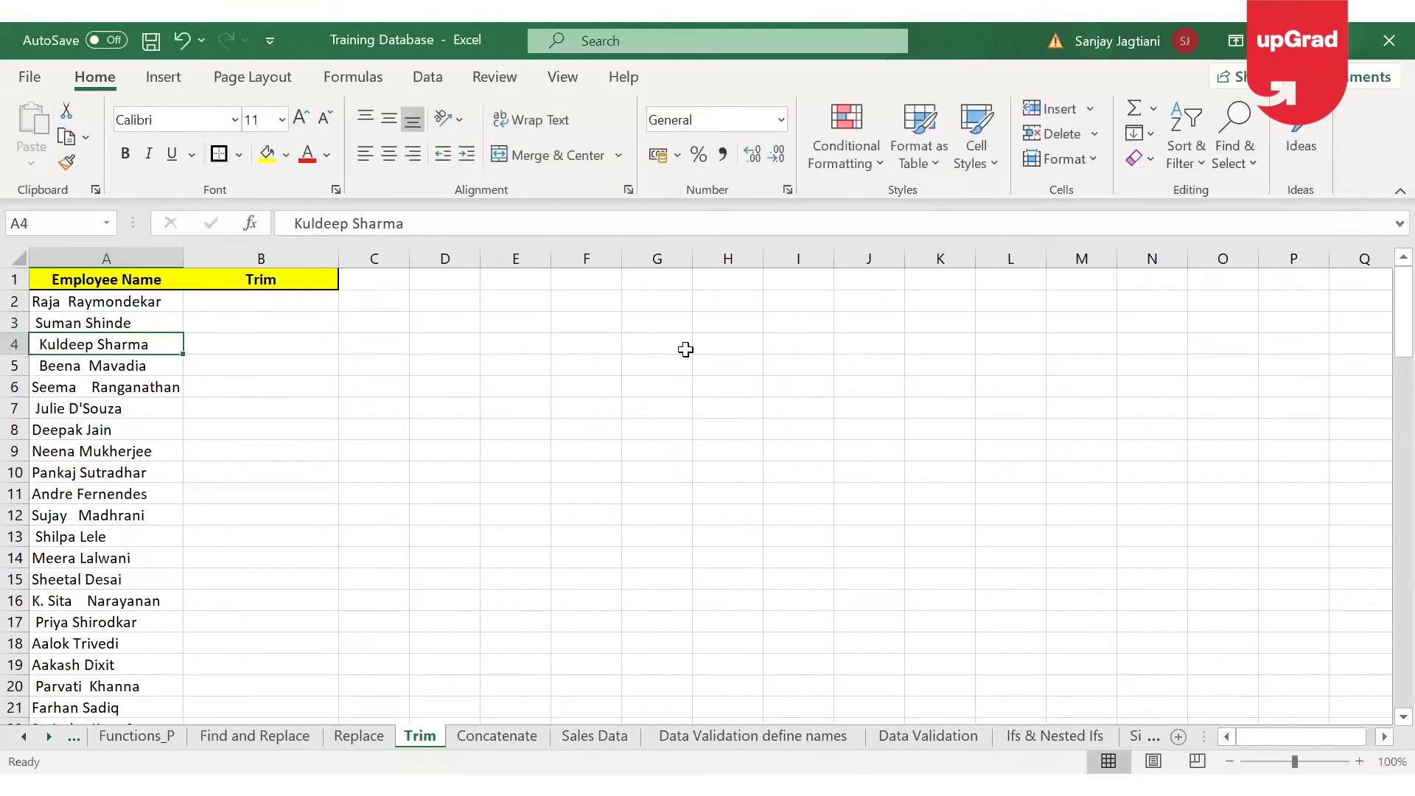
pyautogui.press('F2')
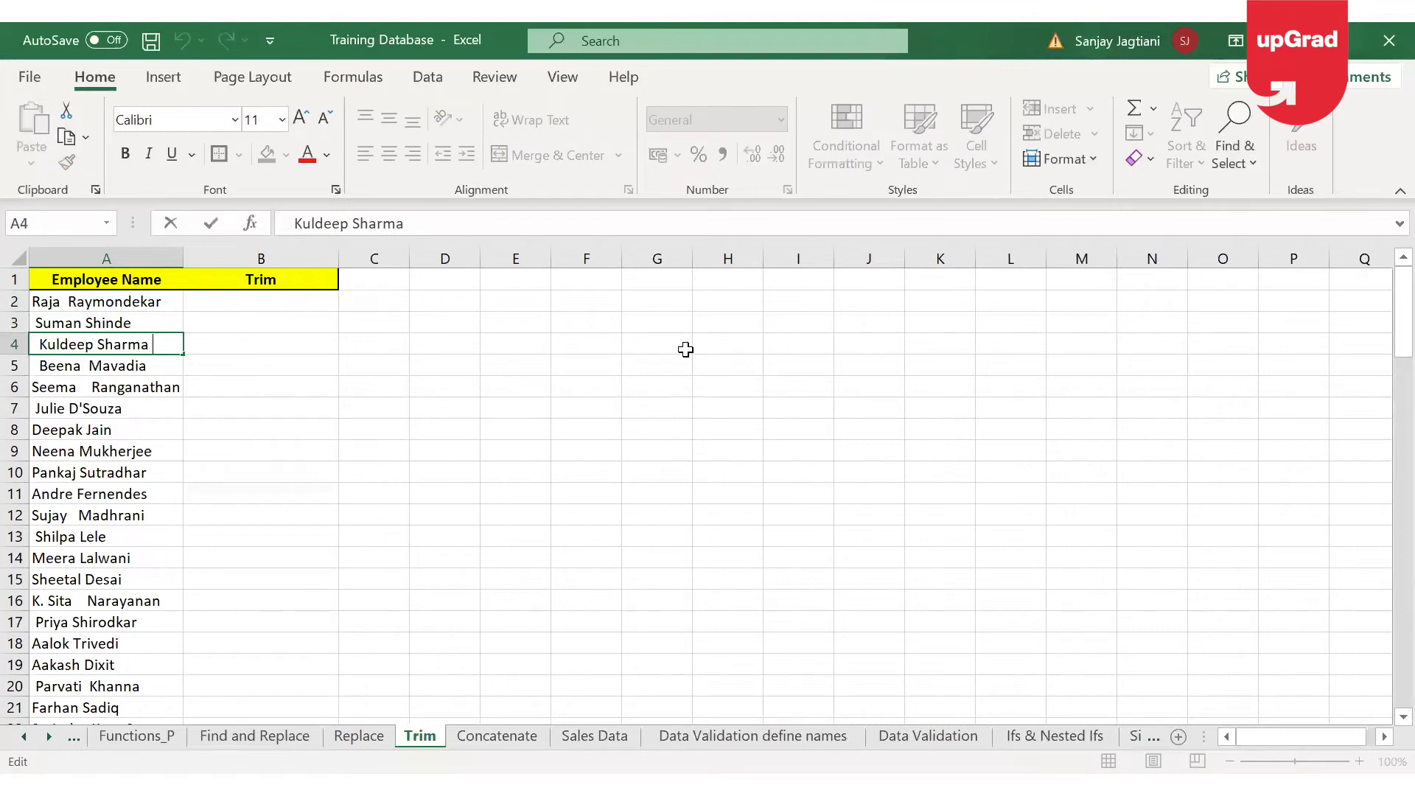
pyautogui.press('Escape')
# Enter =TRIM(A2) in B2 to remove the extra spaces from the employee name and fill the formula down to B101
pyautogui.press('Up')
pyautogui.press('Up')
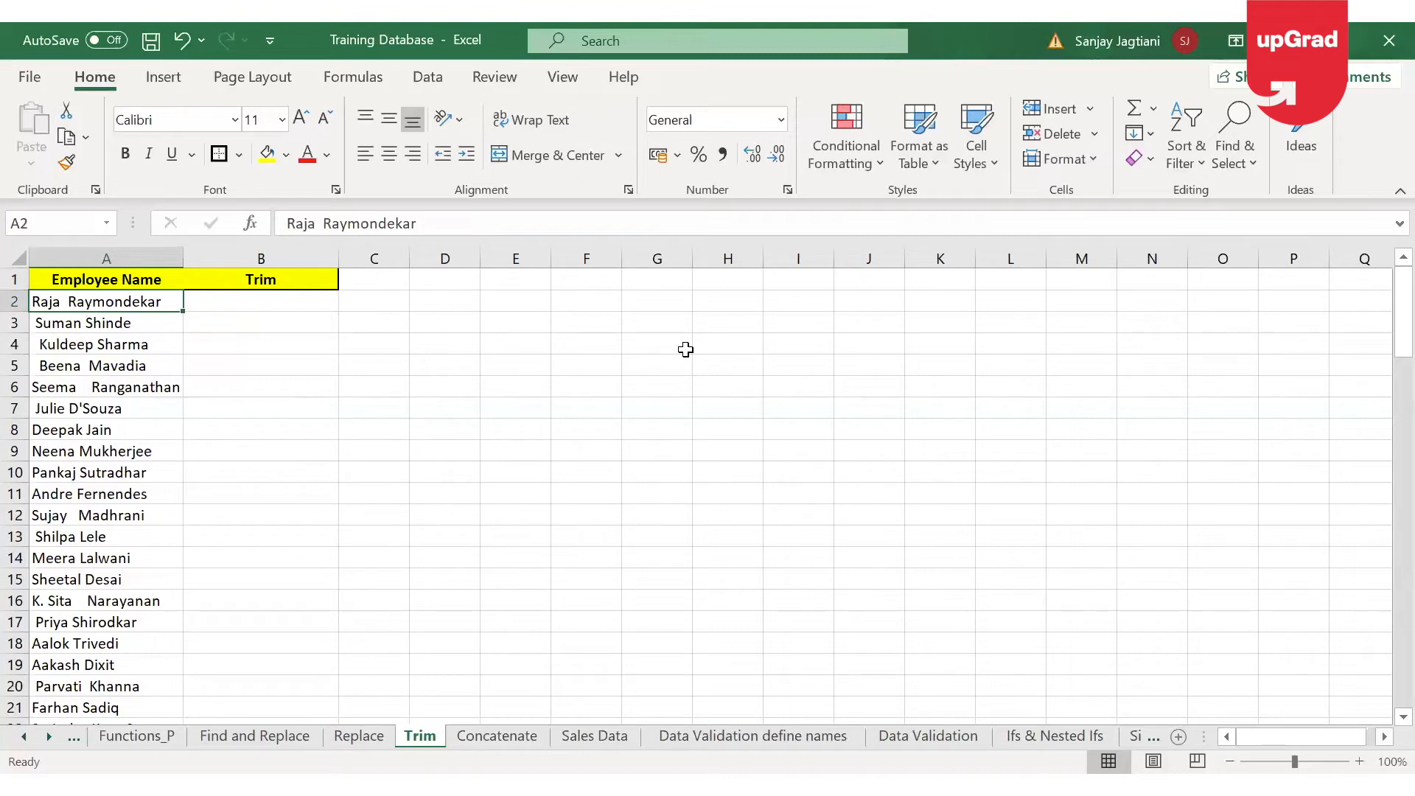
pyautogui.press('Right')
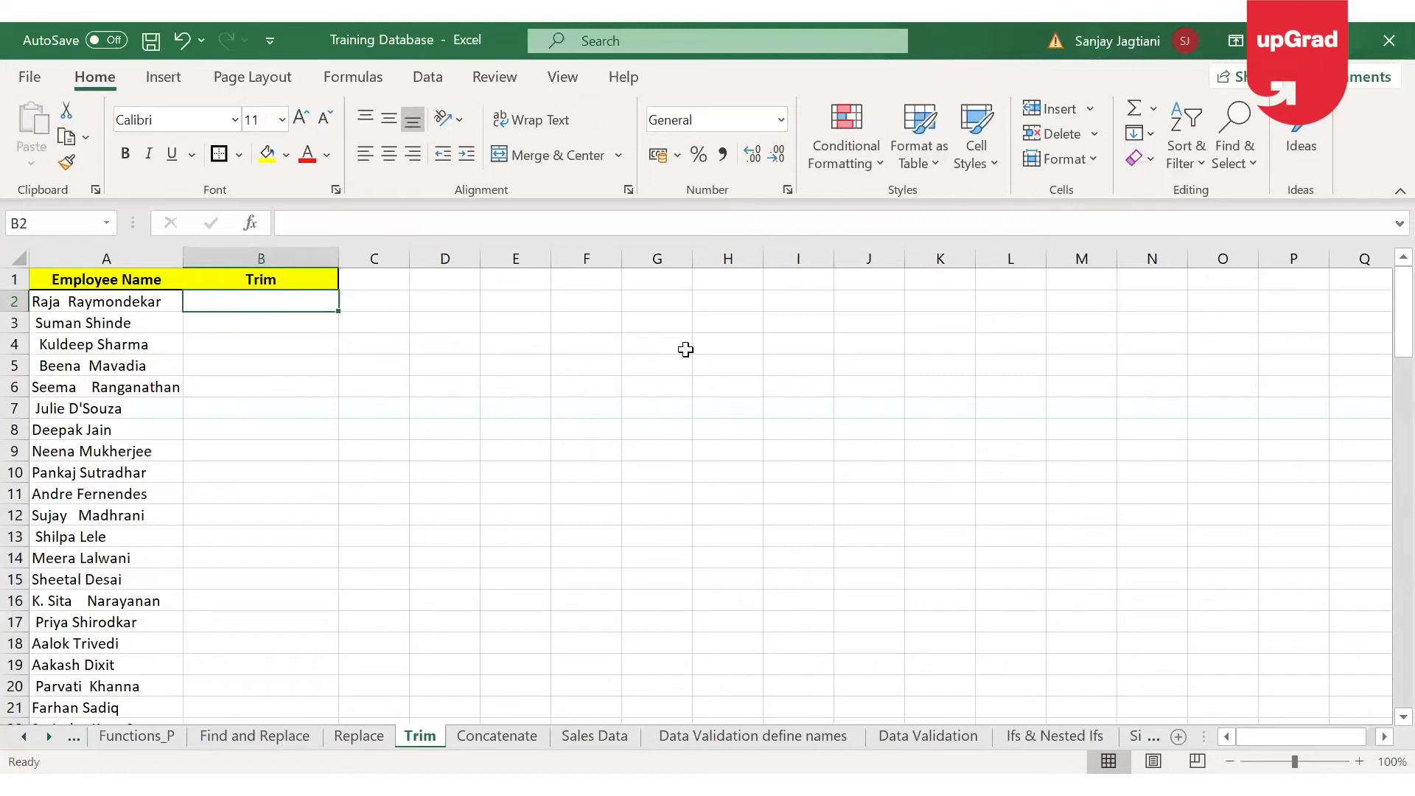
pyautogui.write('=')
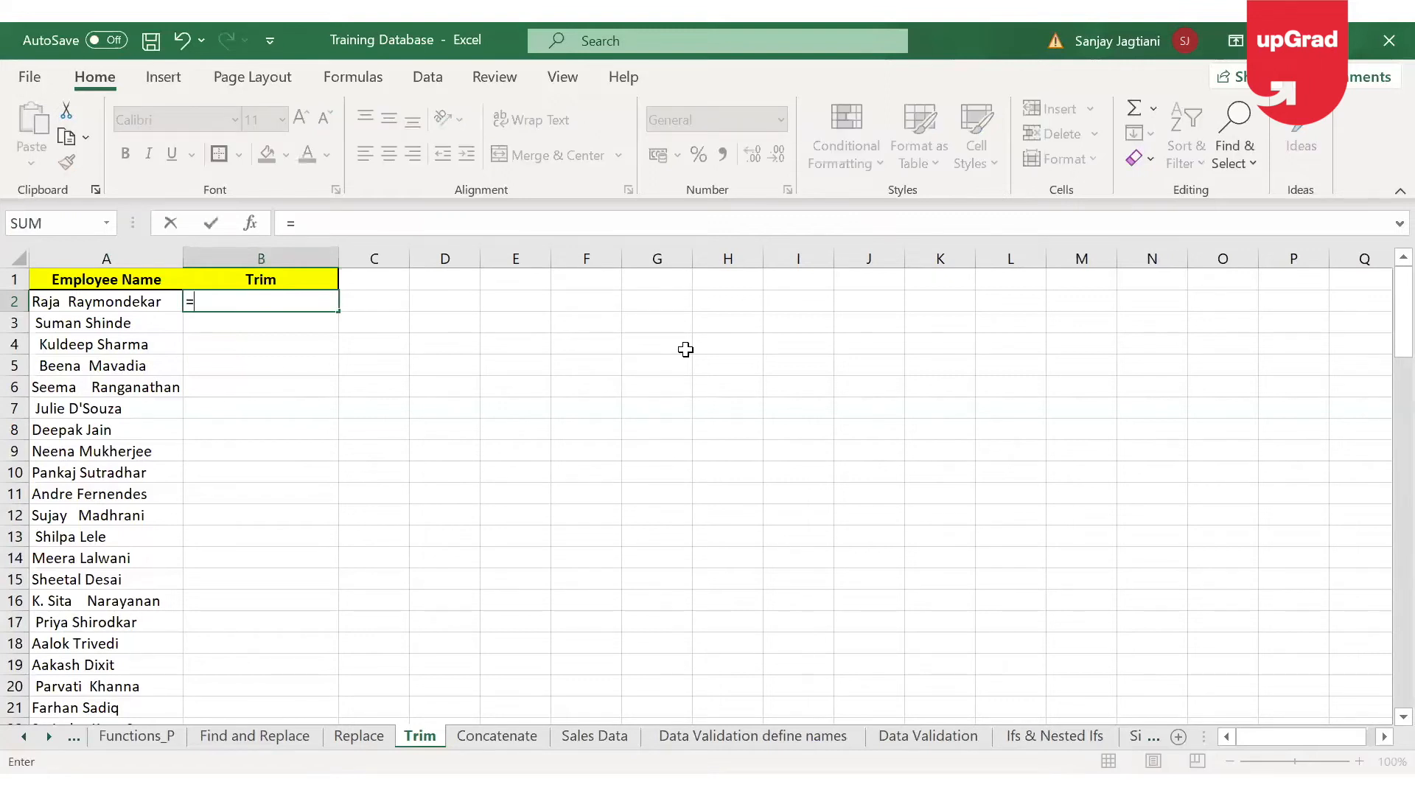
pyautogui.write('TRIM(')
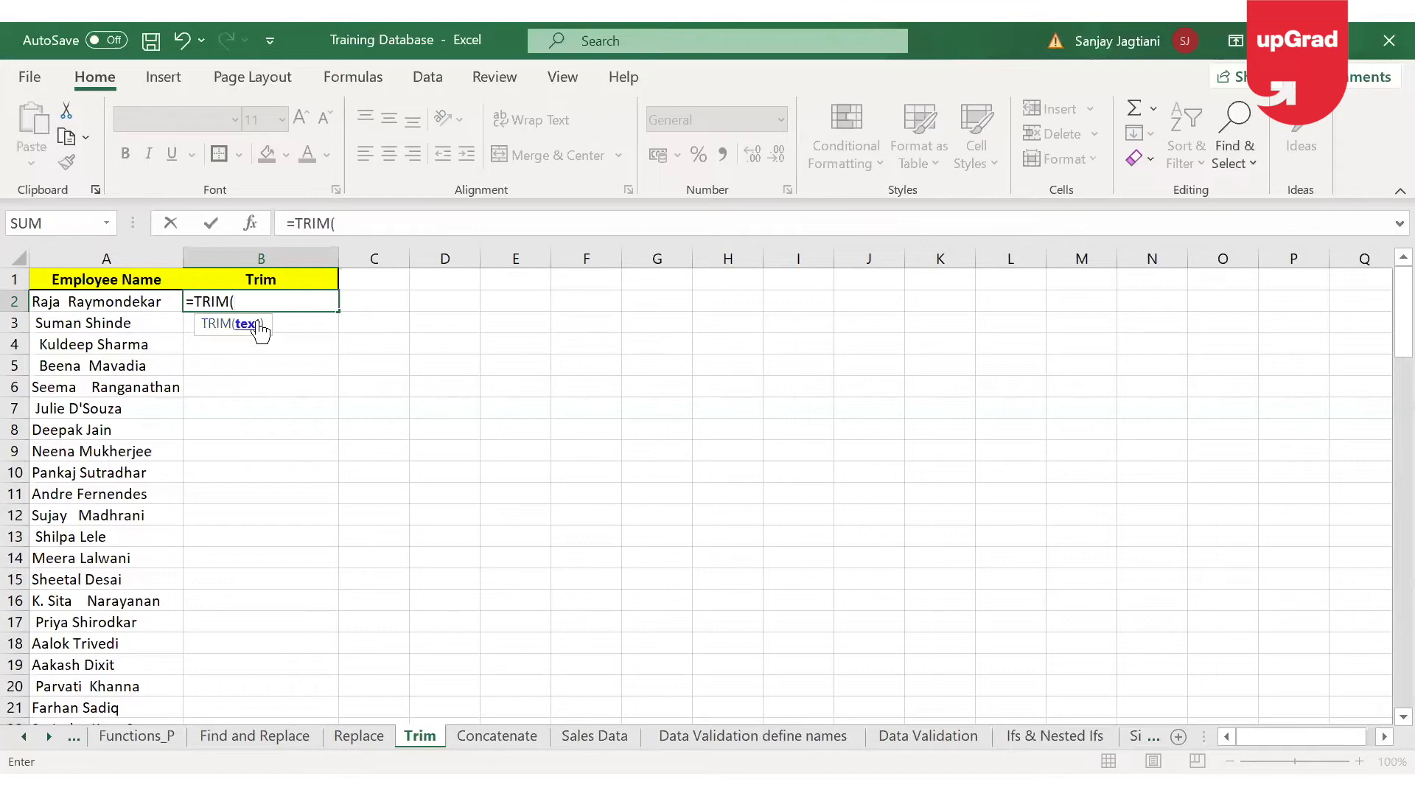
pyautogui.click(121, 304)
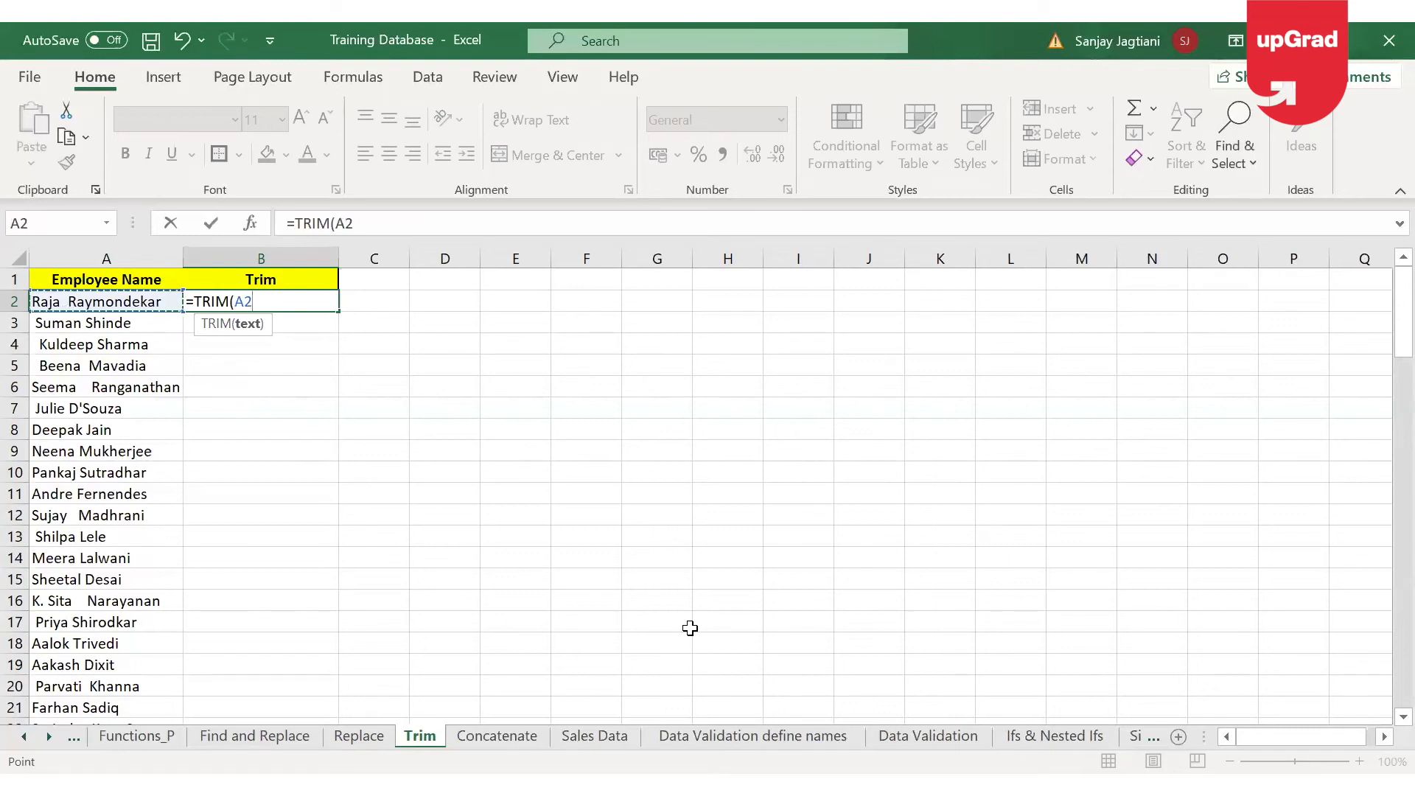
pyautogui.write(')')
pyautogui.press('Return')
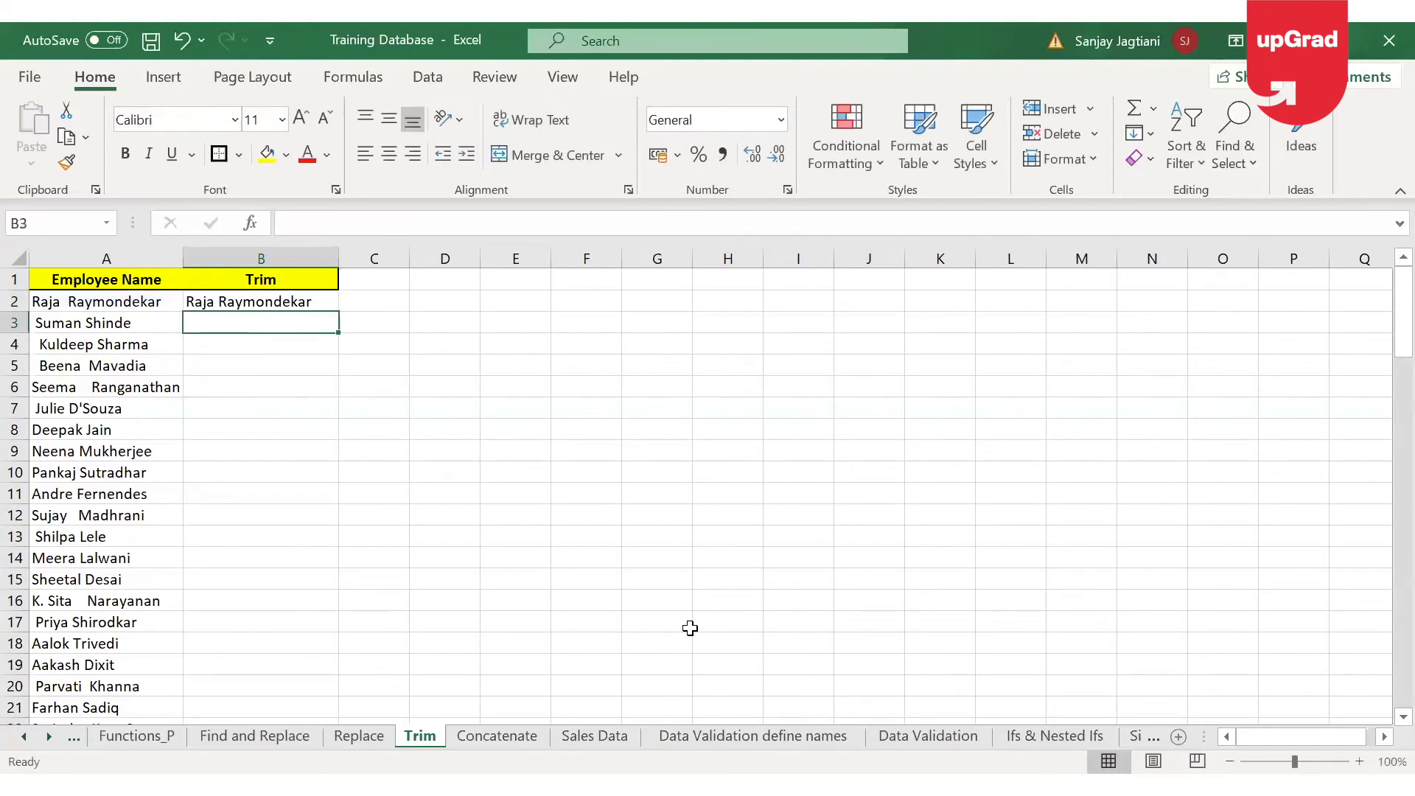
pyautogui.click(299, 300)
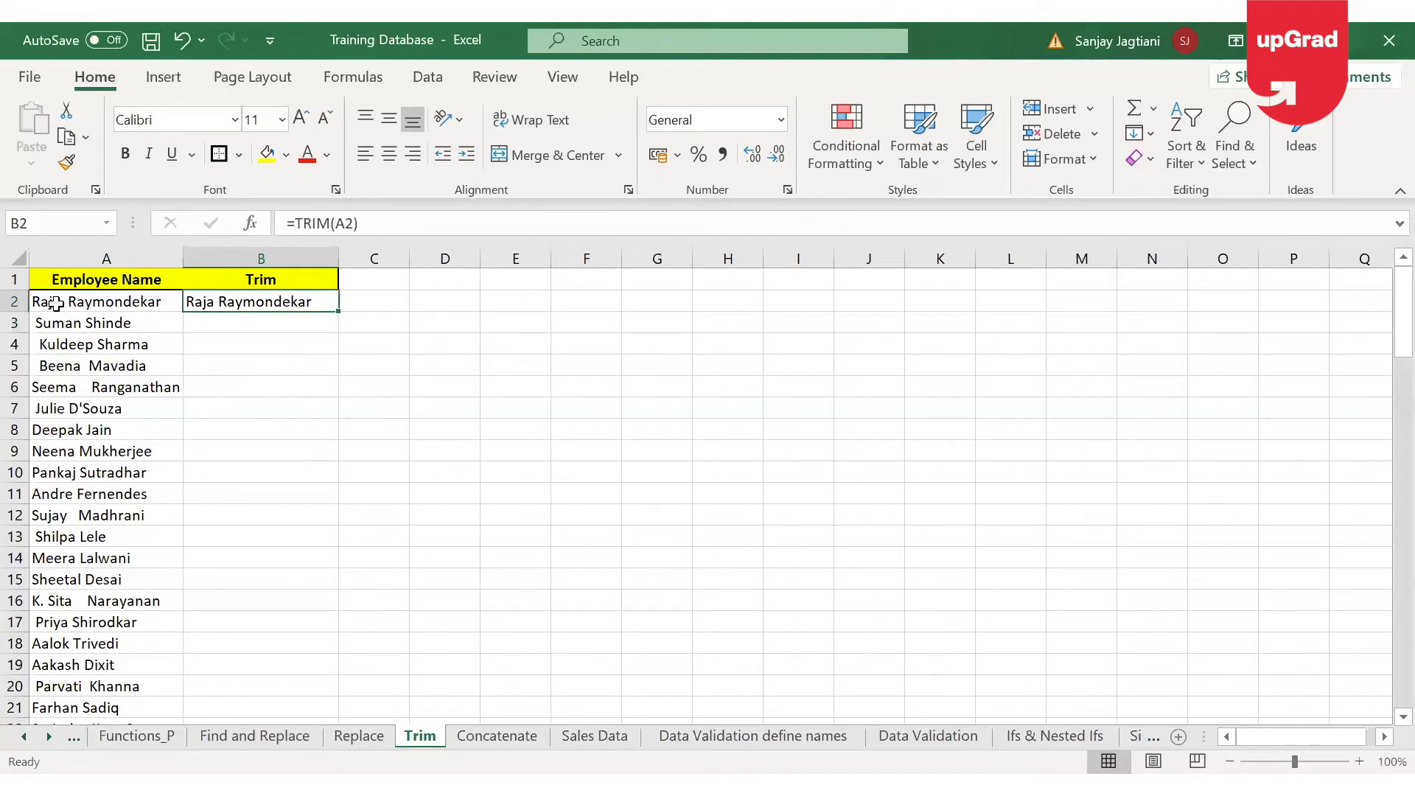
pyautogui.doubleClick(339, 311)
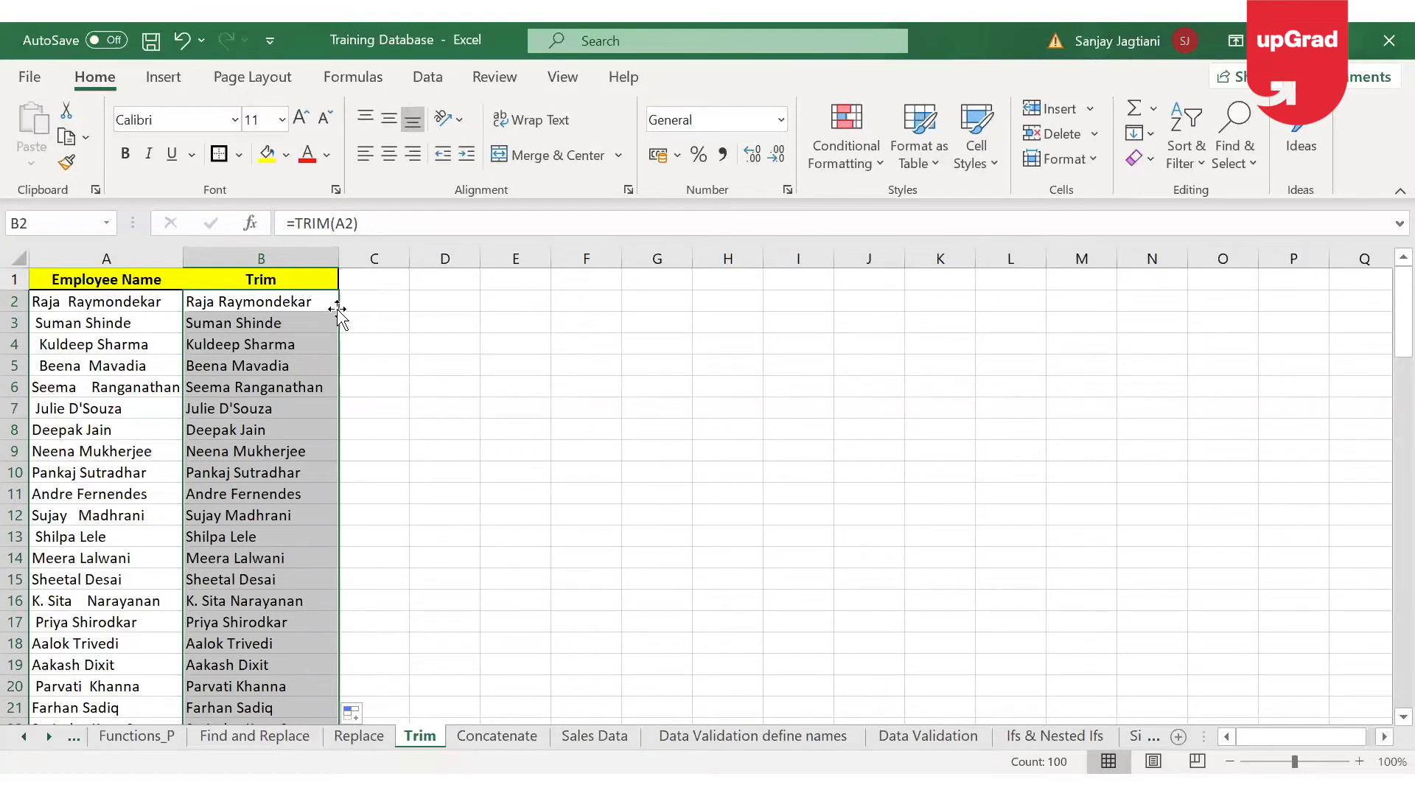
# Review the filled TRIM formulas in the first rows of column B, checking which cell each one references
pyautogui.click(277, 301)
pyautogui.press('Down')
pyautogui.press('Down')
pyautogui.press('Down')
pyautogui.press('Down')
pyautogui.press('Down')
pyautogui.press('Up')
pyautogui.press('Up')
pyautogui.press('Up')
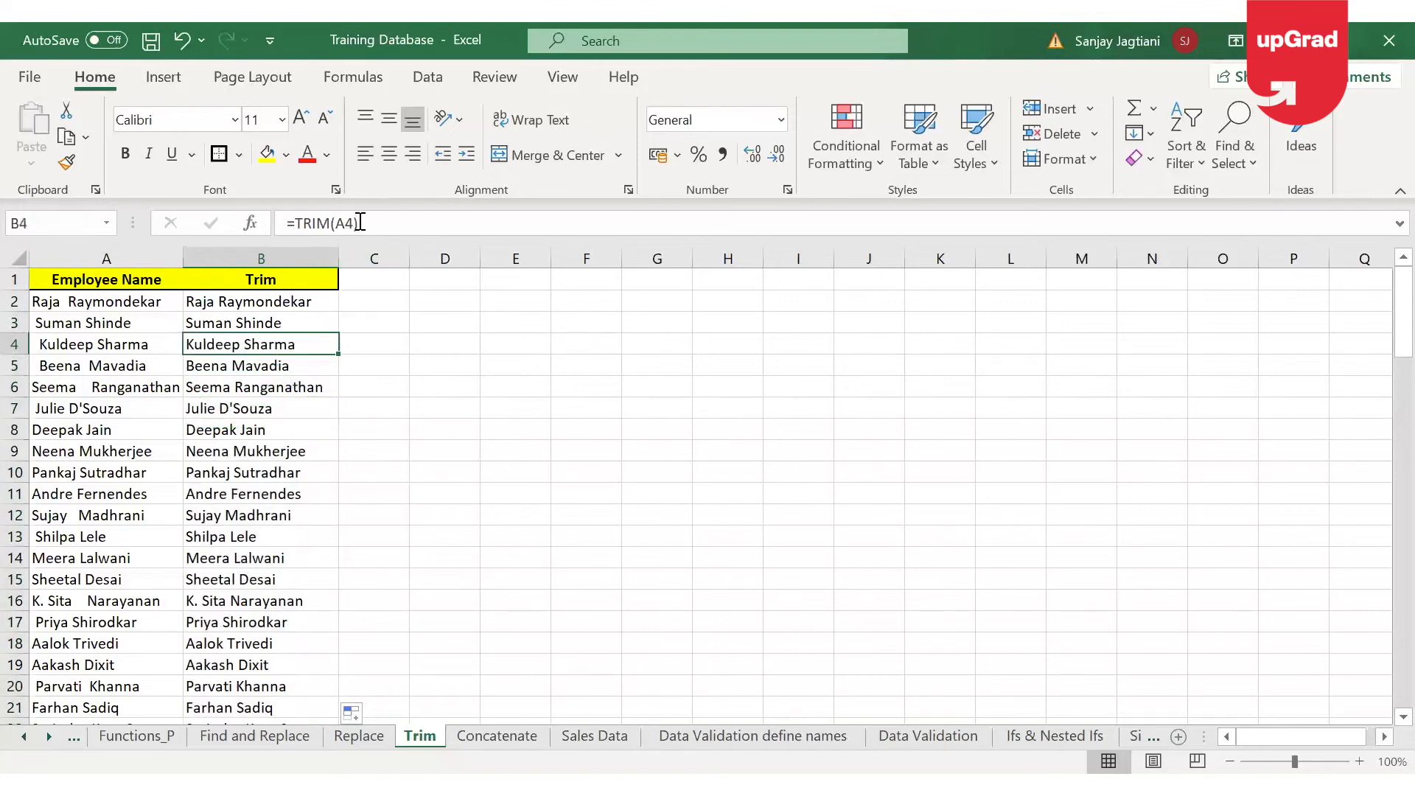
pyautogui.click(171, 301)
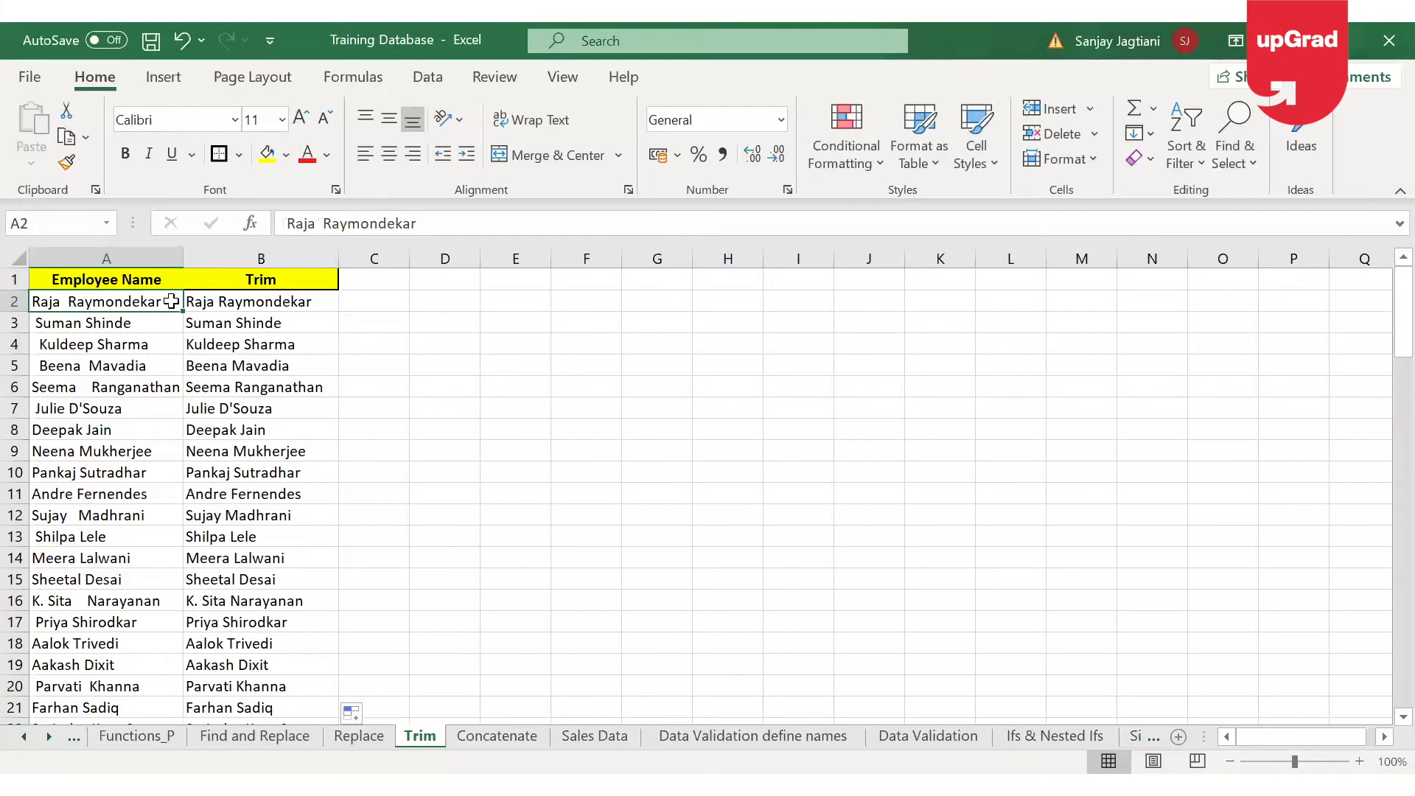
pyautogui.hotkey('ctrl', 'shift', 'Down')
pyautogui.press('Right')
pyautogui.press('Up')
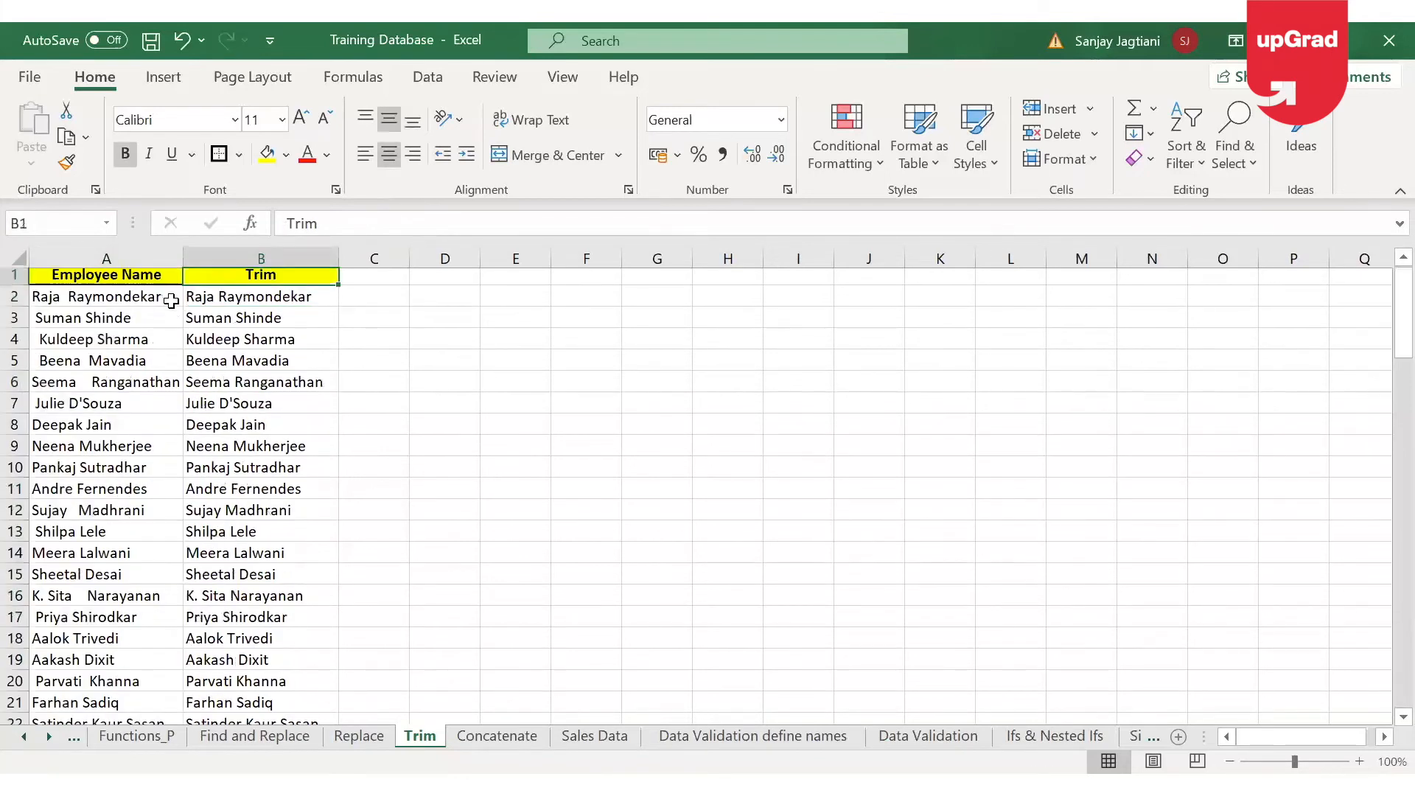
pyautogui.press('Left')
pyautogui.press('Down')
pyautogui.press('Up')
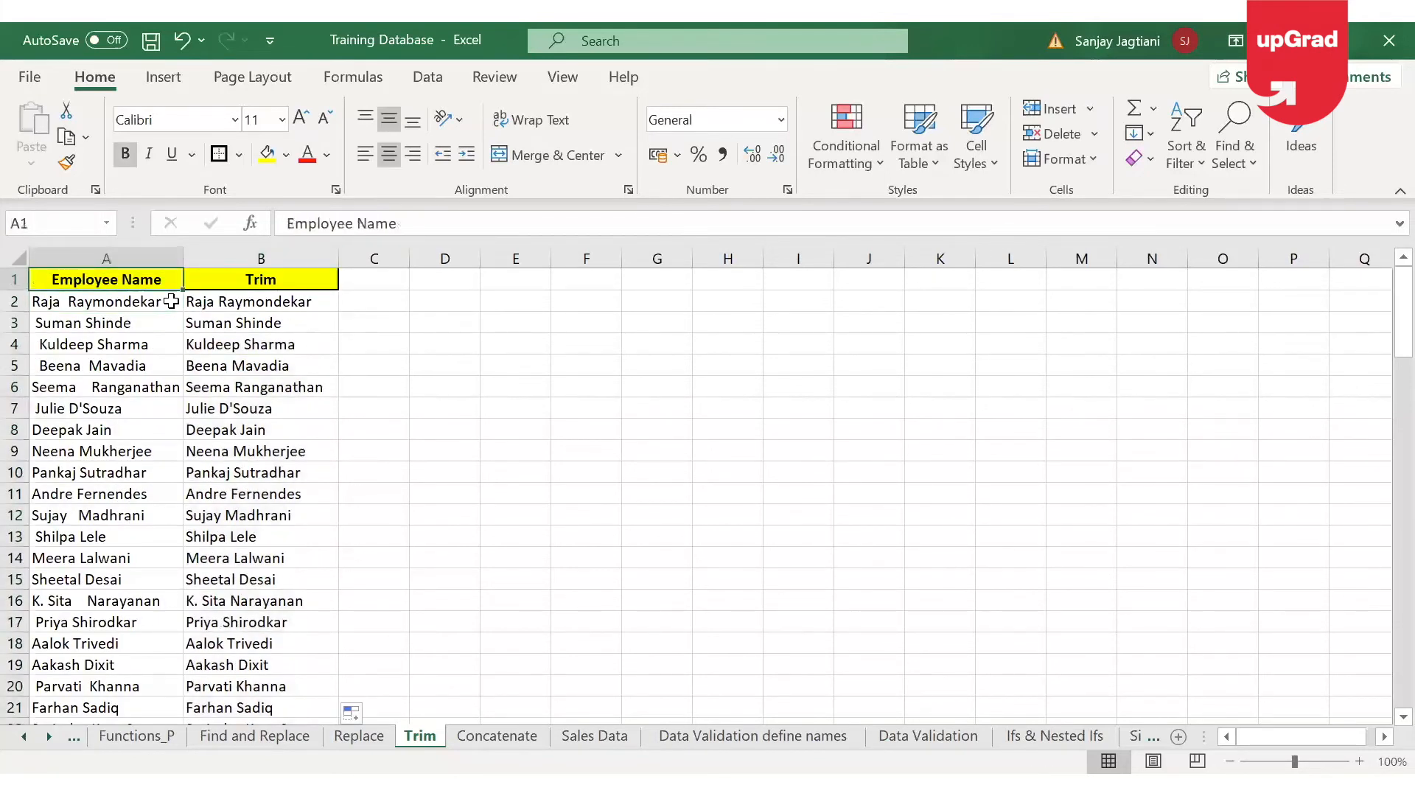
# Copy the trimmed employee names in B2:B101
pyautogui.press('Down')
pyautogui.press('Right')
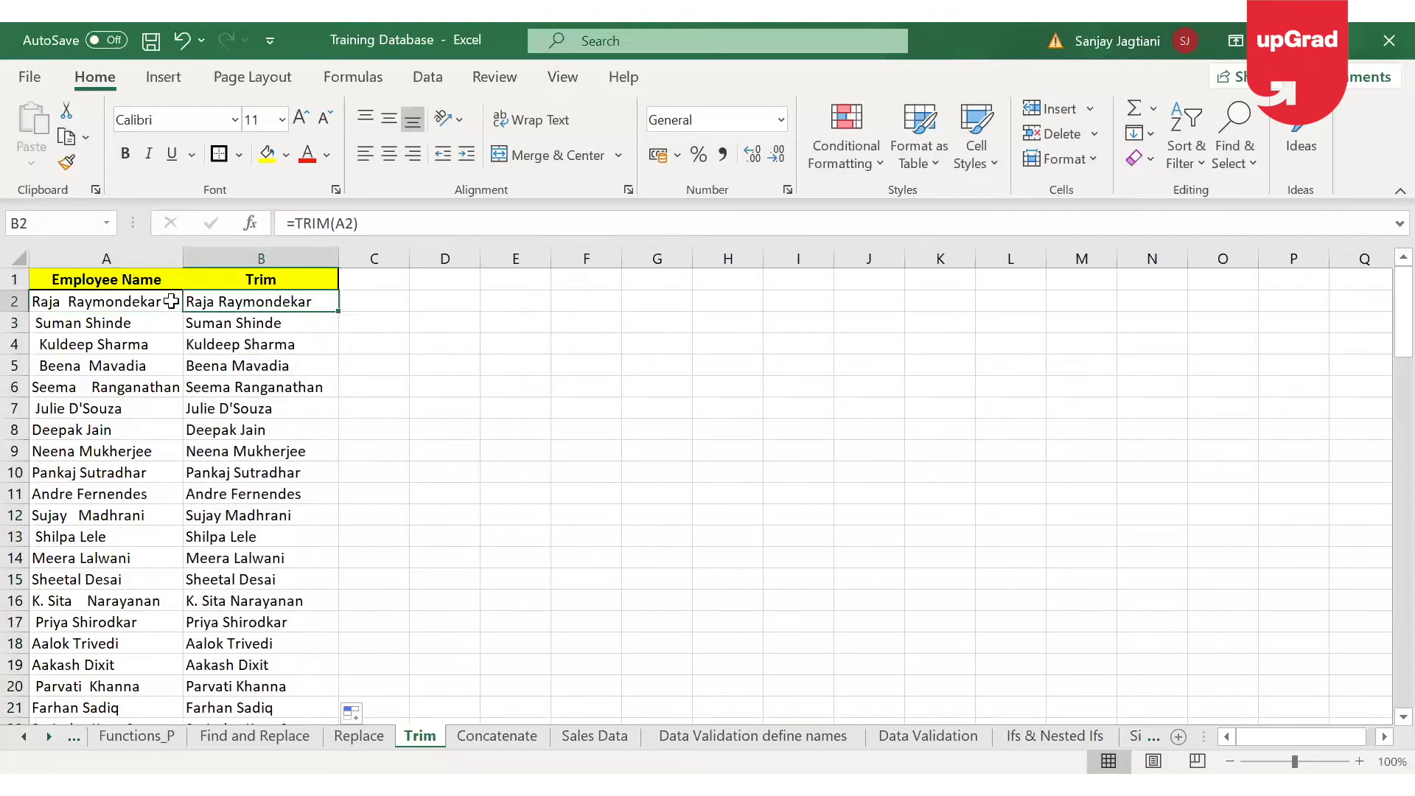
pyautogui.hotkey('ctrl', 'shift', 'Down')
pyautogui.hotkey('ctrl', 'c')
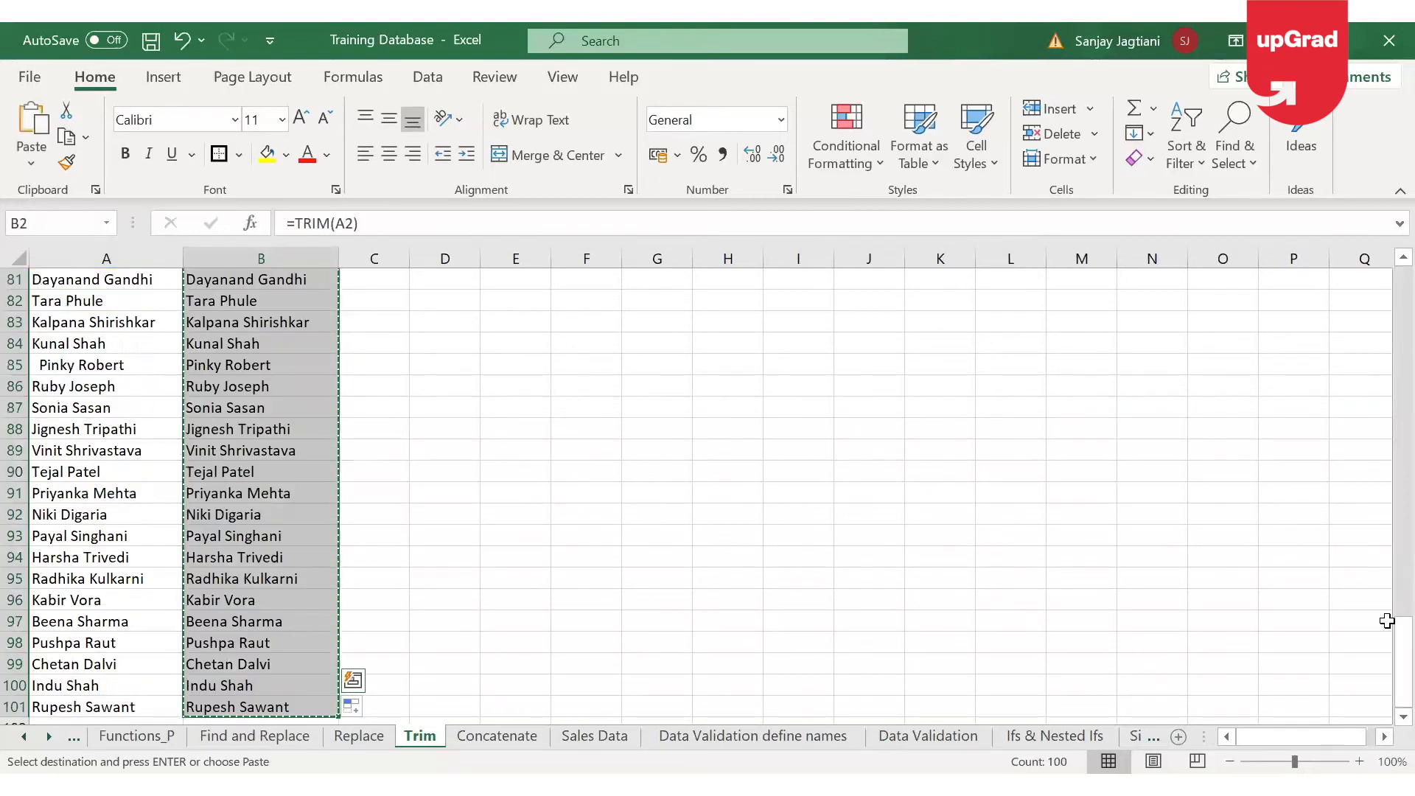
pyautogui.moveTo(1384, 647); pyautogui.dragTo(1385, 305)
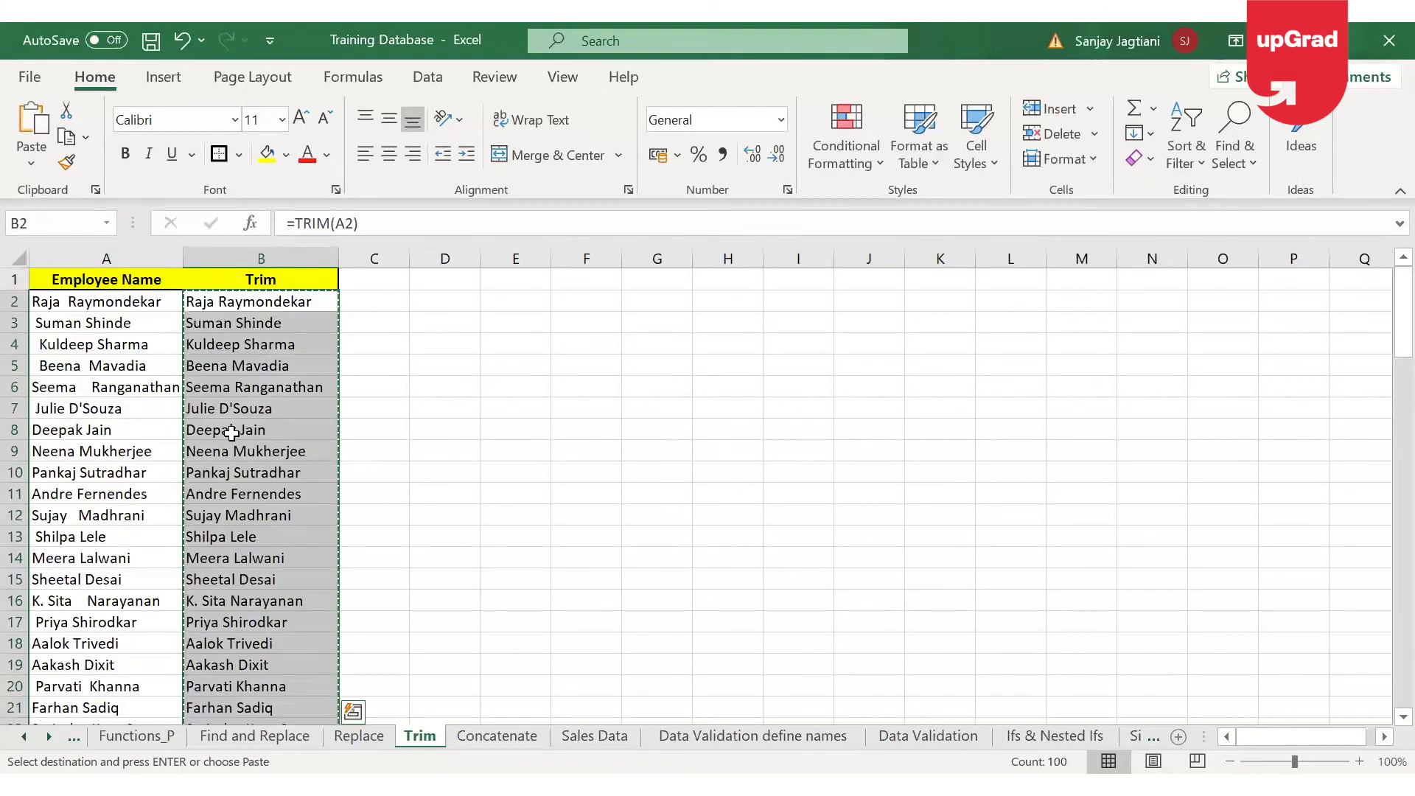
# Try to paste the copied TRIM formulas over the employee names starting at A2 and undo the paste
pyautogui.click(127, 302)
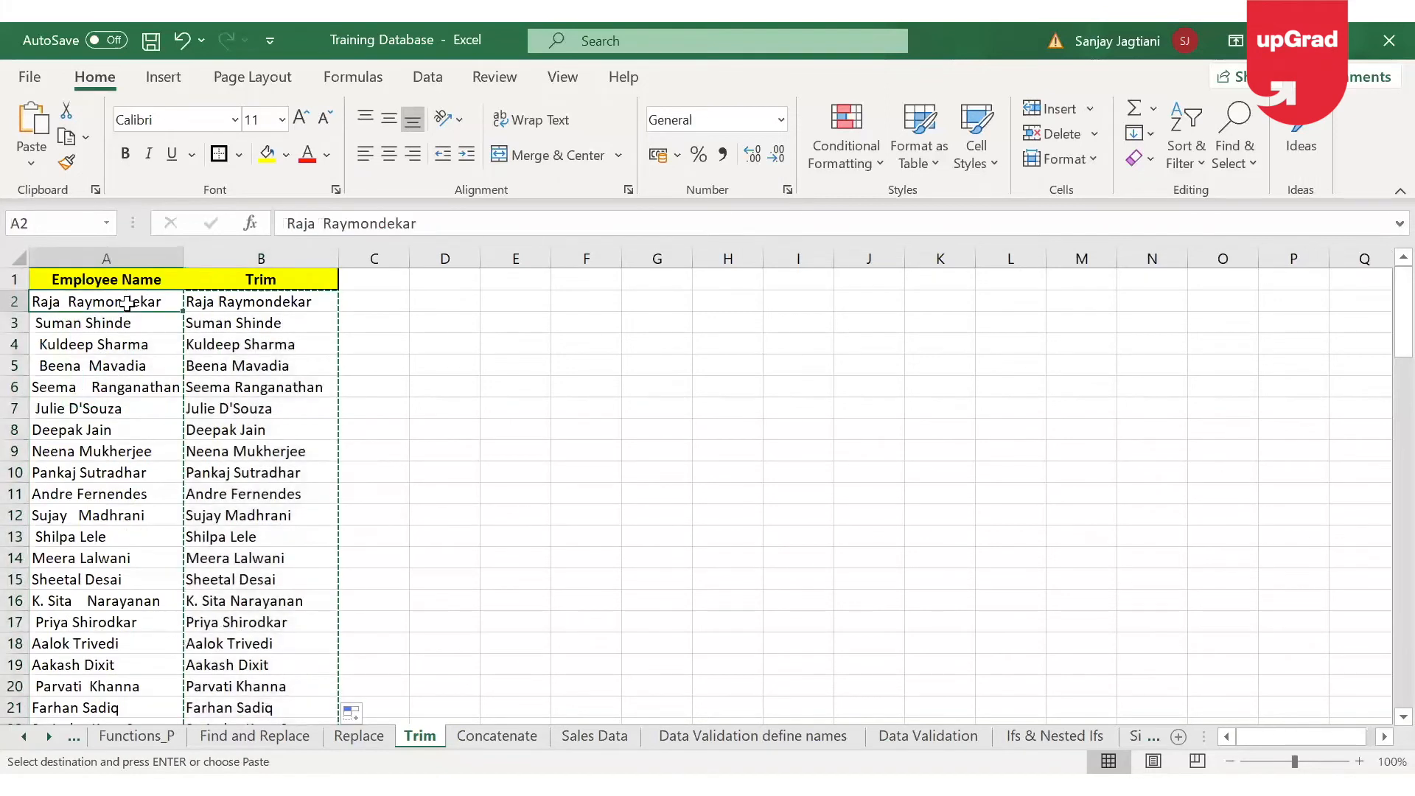
pyautogui.click(29, 171)
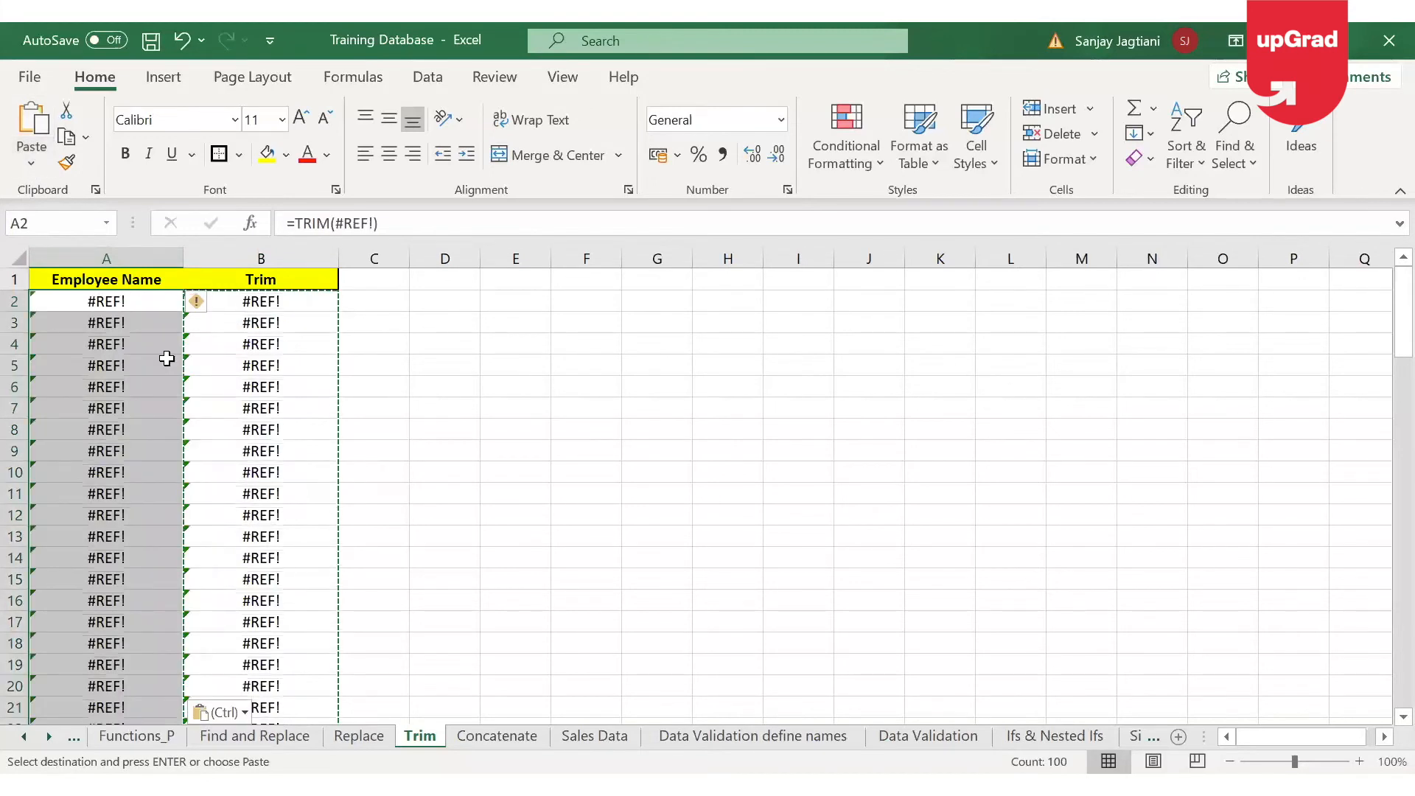
pyautogui.hotkey('ctrl', 'z')
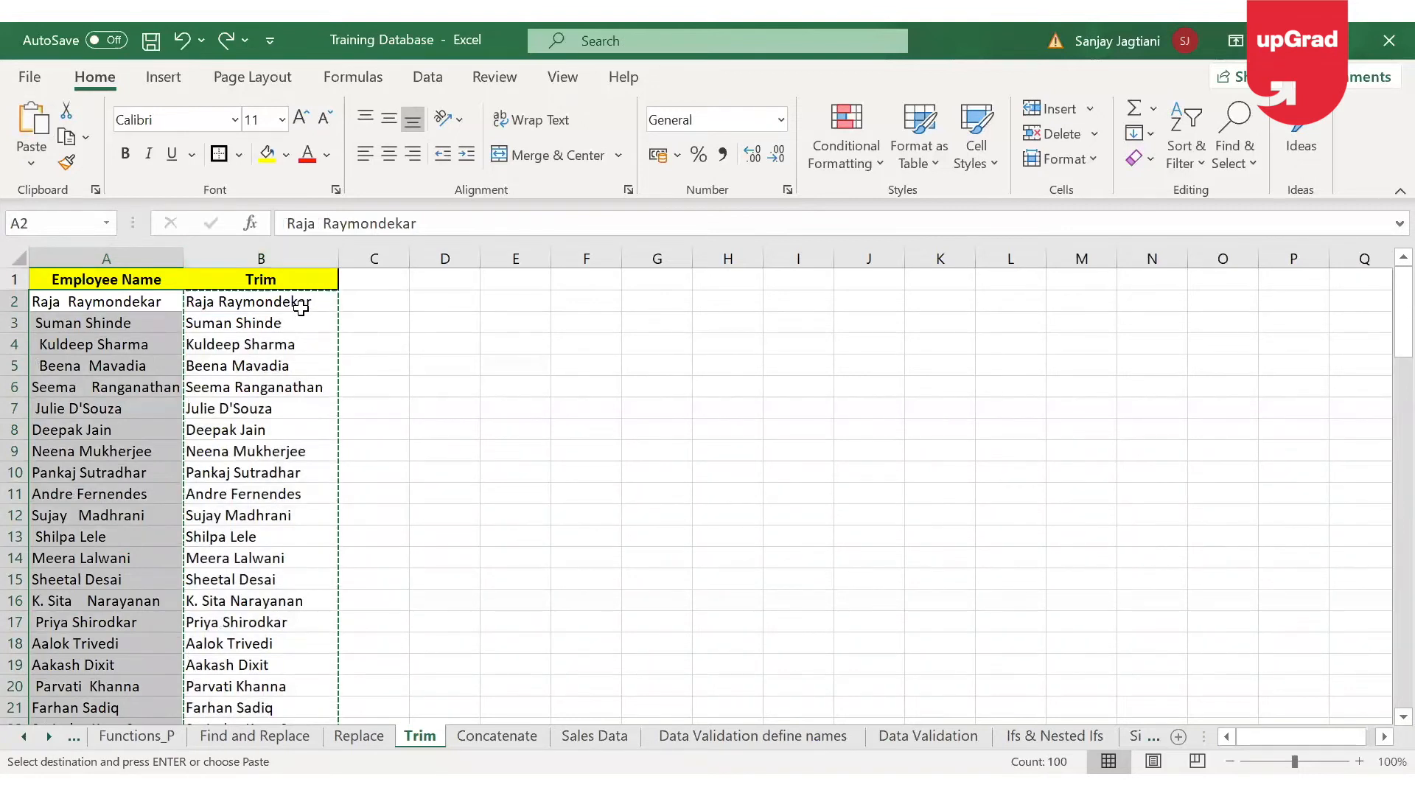
# Paste the copied trimmed names over the employee names from A2 down using Paste Special with the Values option
pyautogui.click(26, 166)
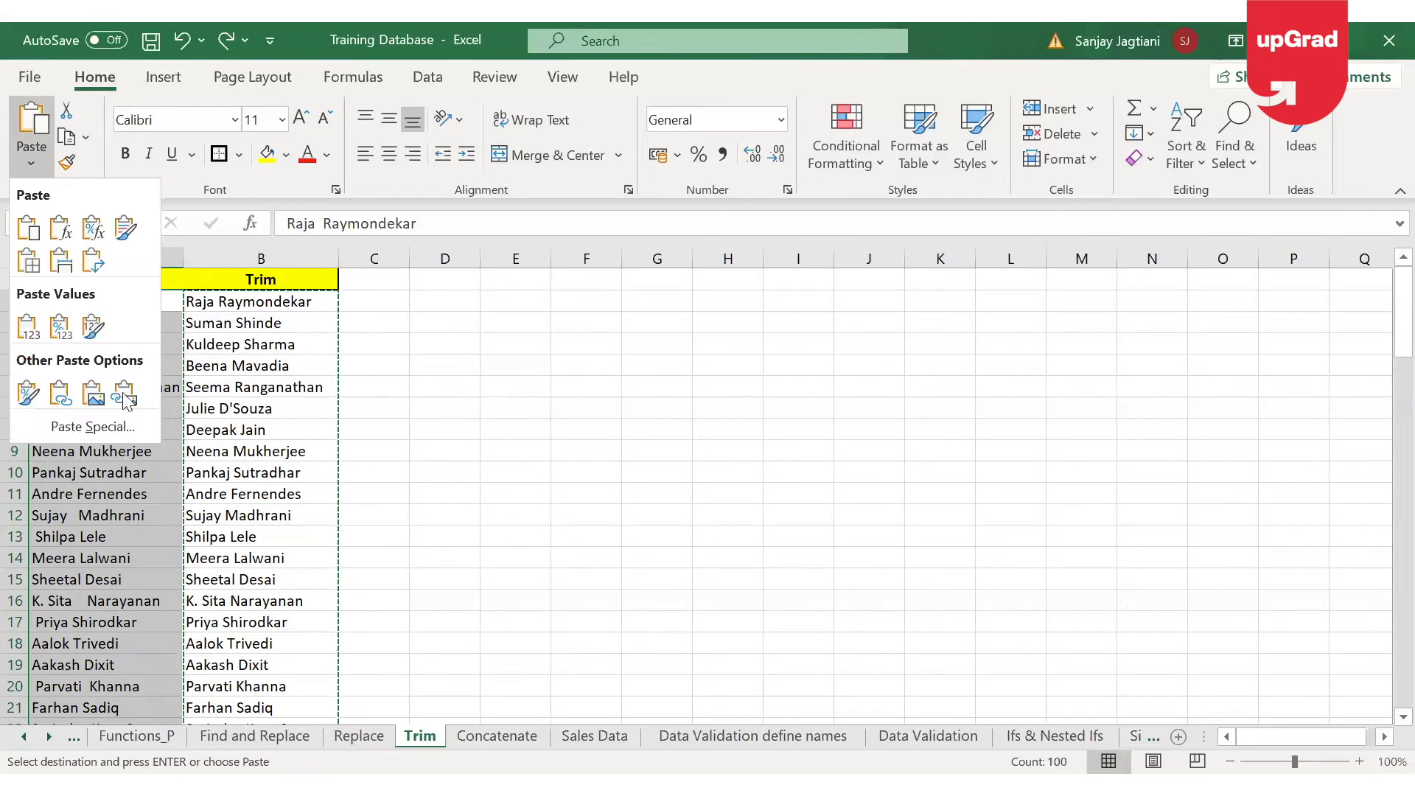
pyautogui.click(105, 428)
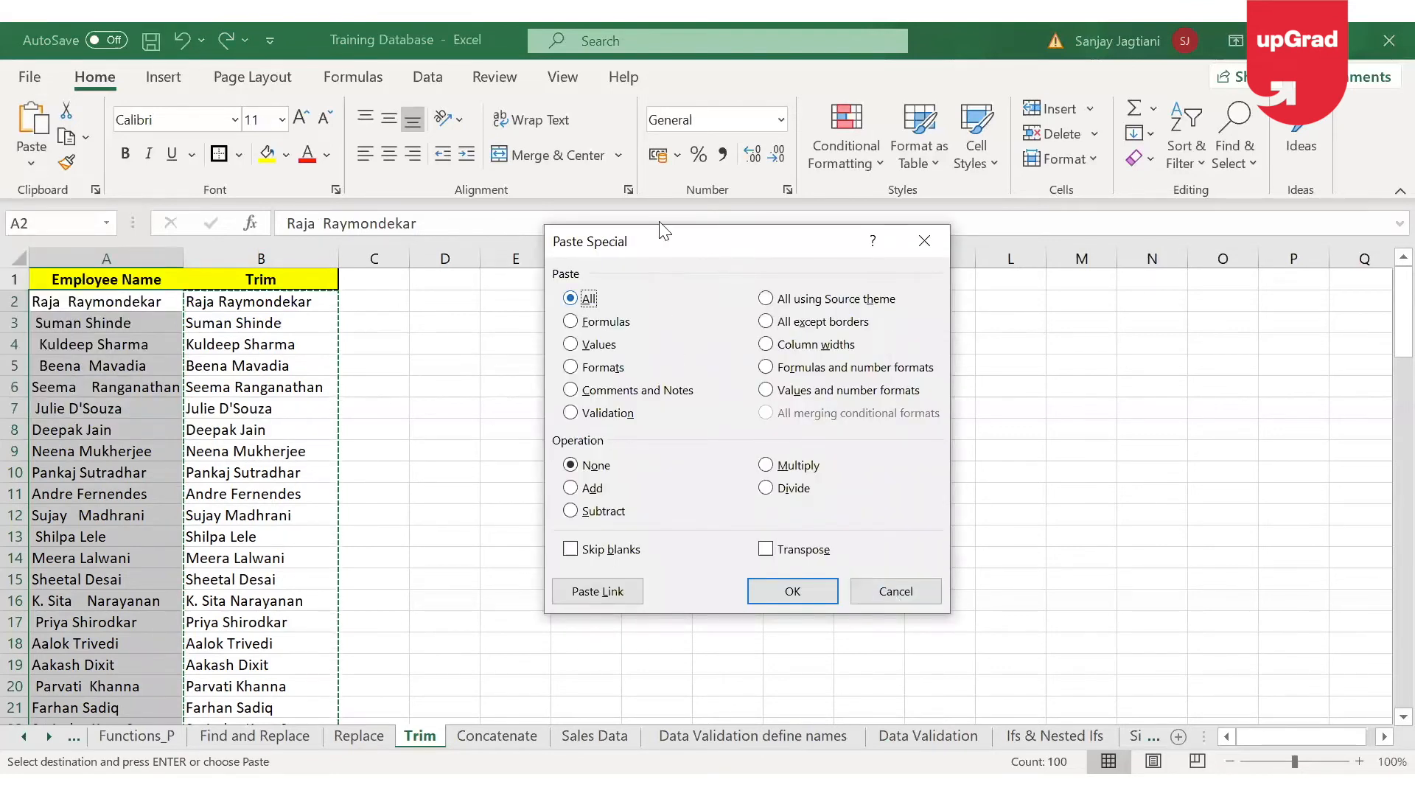
pyautogui.click(571, 344)
pyautogui.click(786, 598)
# Compare the pasted employee names in column A with the TRIM formulas in column B
pyautogui.click(132, 304)
pyautogui.press('Down')
pyautogui.press('Down')
pyautogui.press('Down')
pyautogui.press('Down')
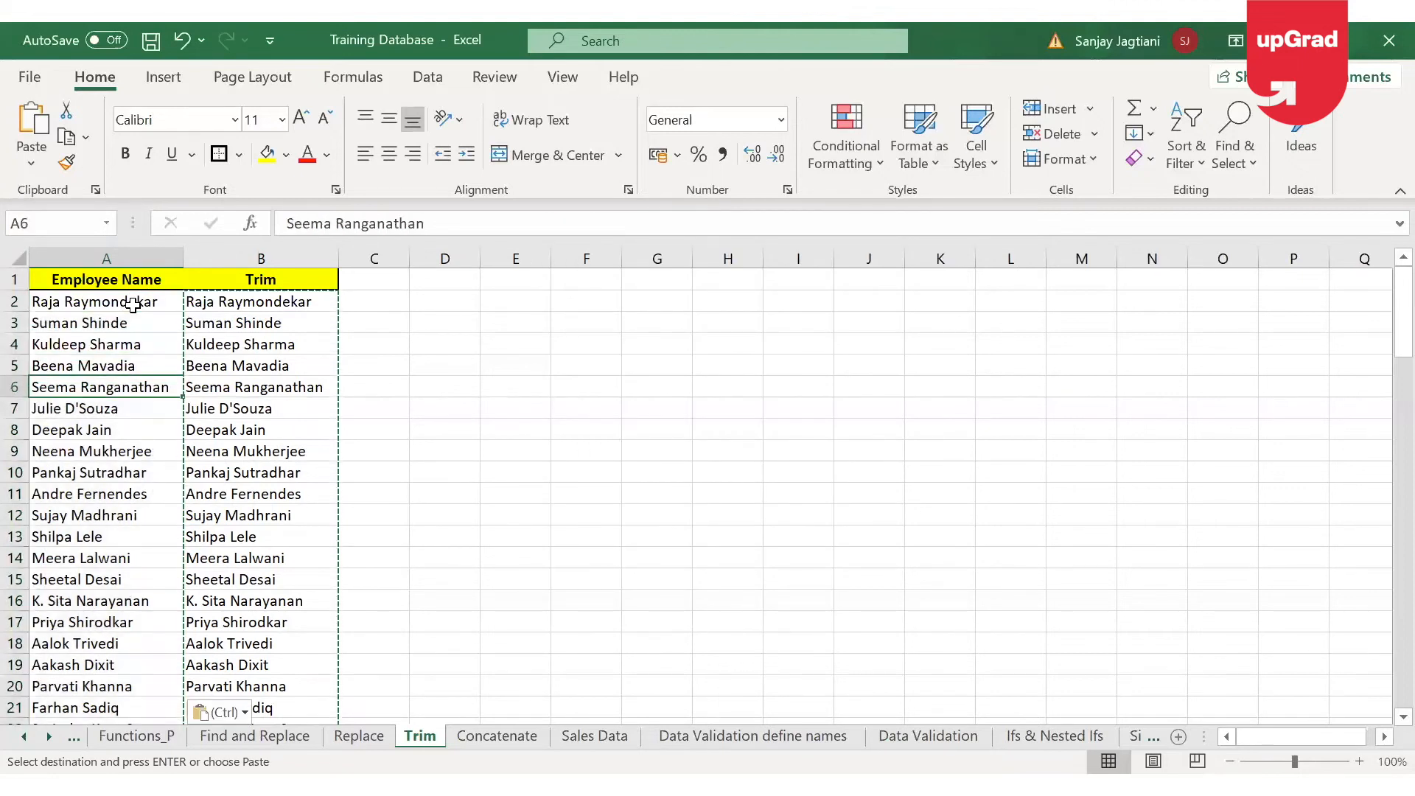
pyautogui.press('Right')
pyautogui.press('Left')
pyautogui.press('Right')
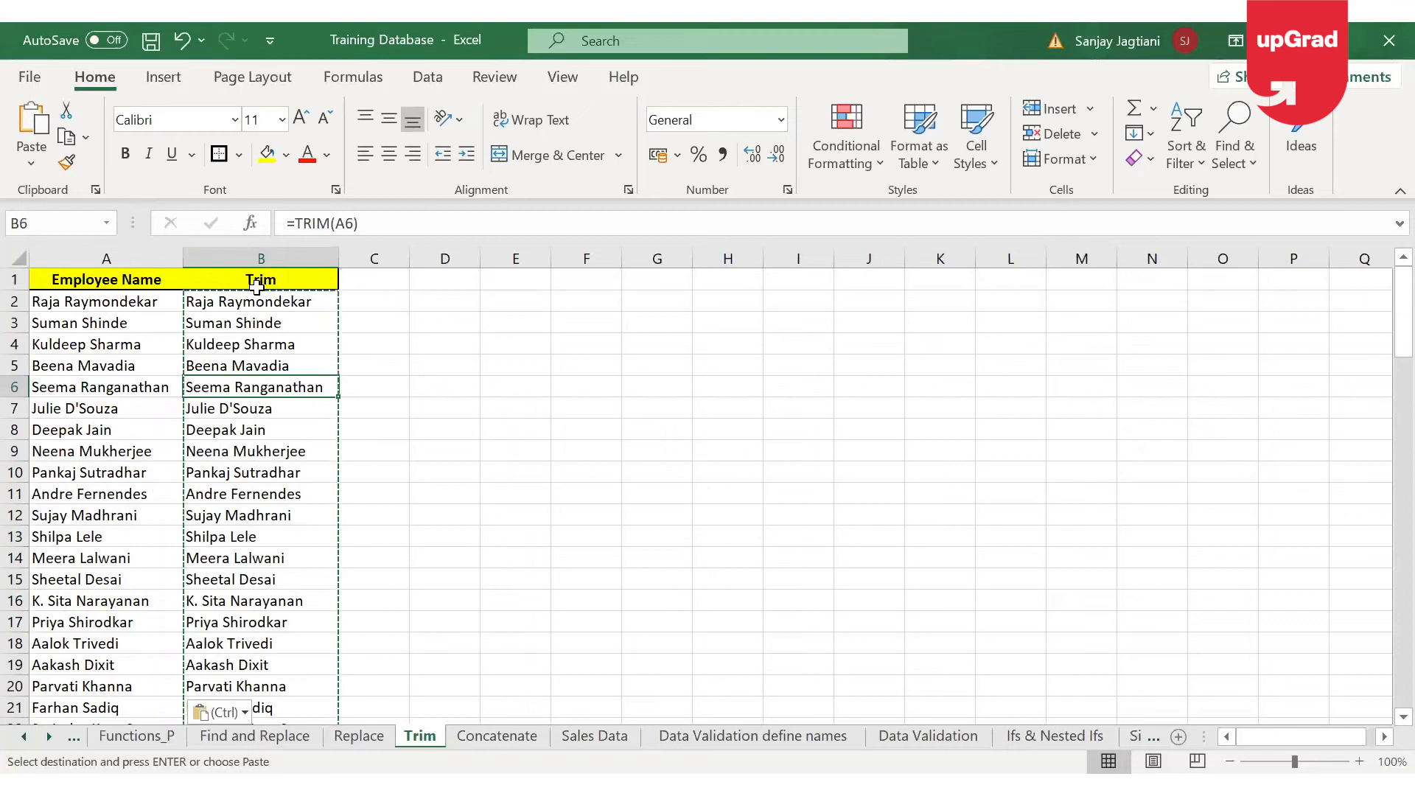
pyautogui.click(178, 296)
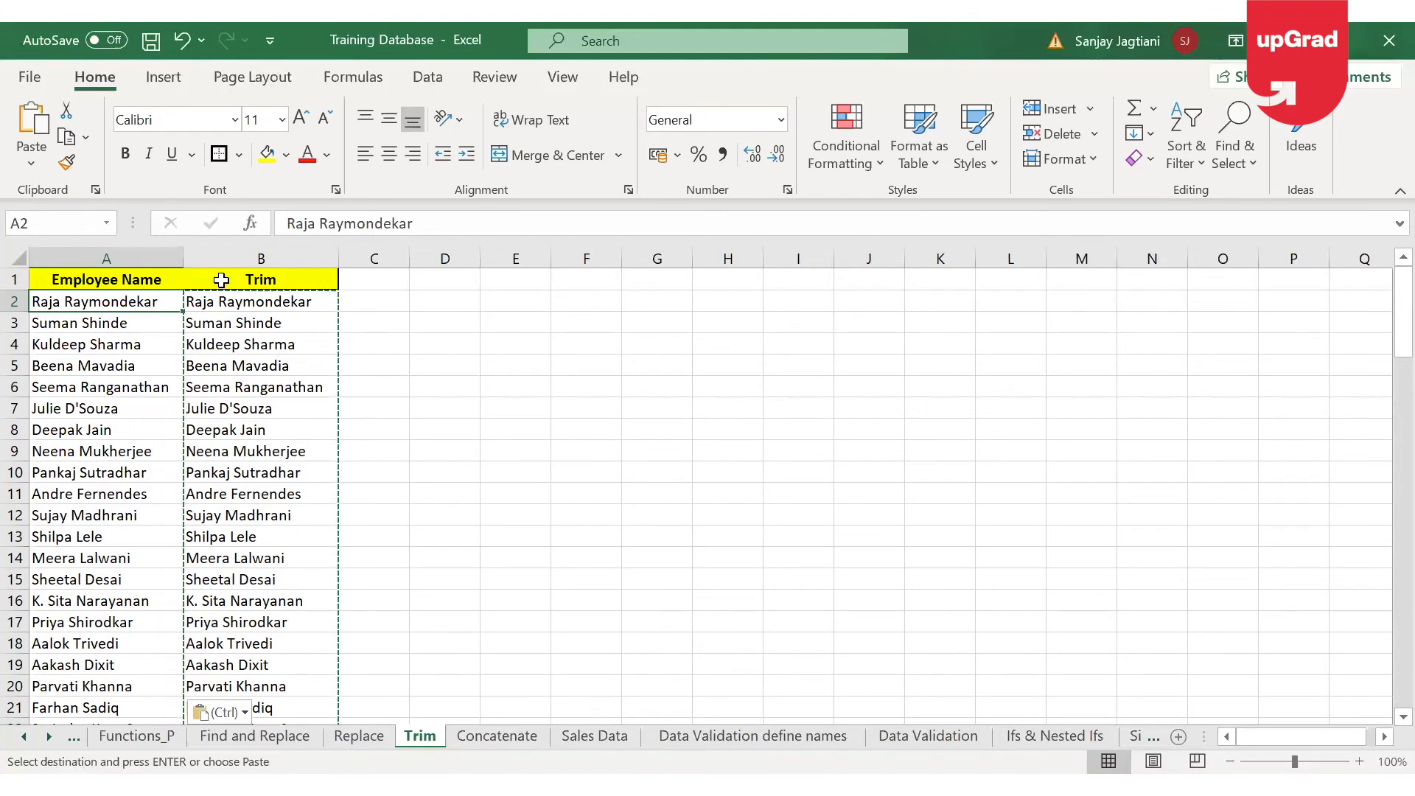
# On the Concatenate sheet, enter =CONCATENATE(A2,B2) in C2 to join the customer's first and last names
pyautogui.click(497, 736)
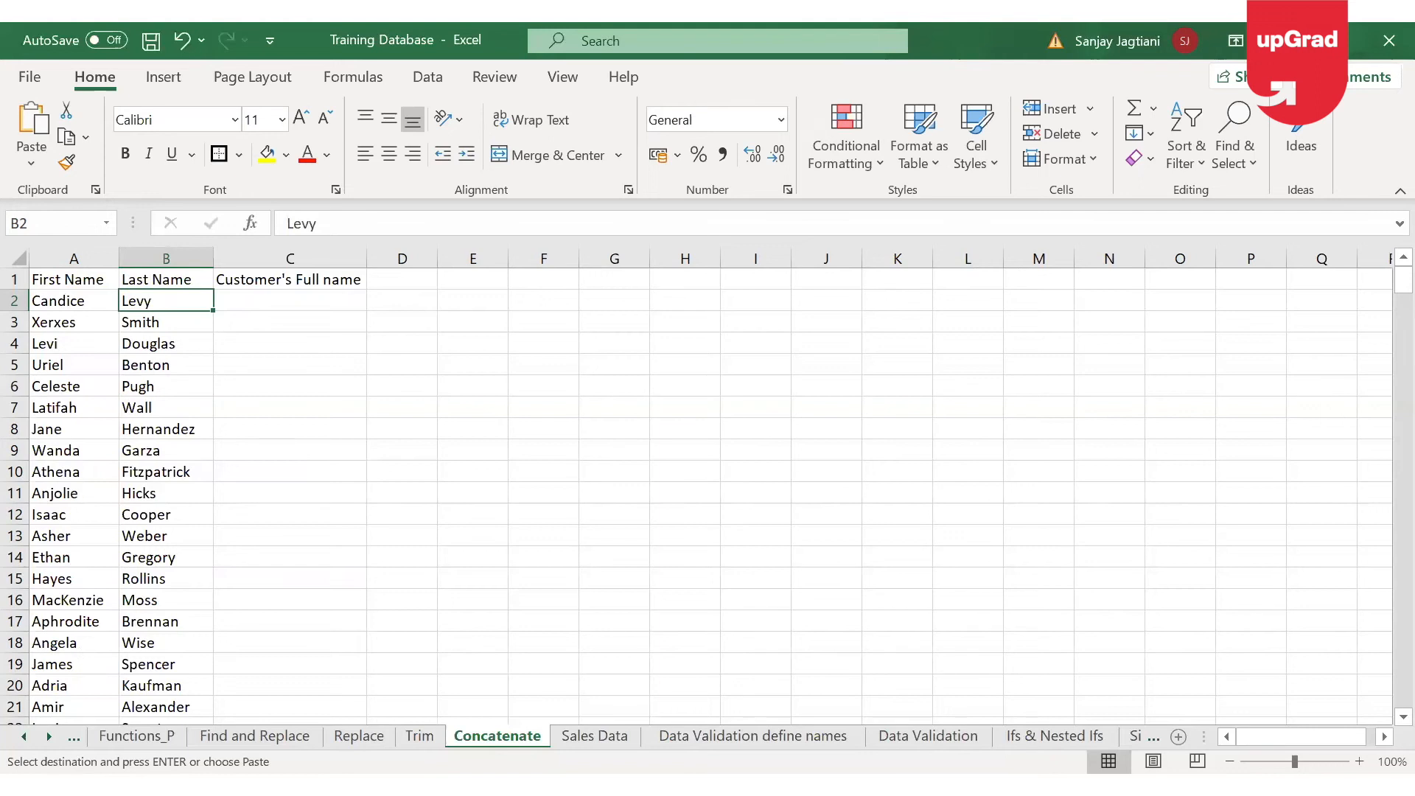
pyautogui.click(289, 300)
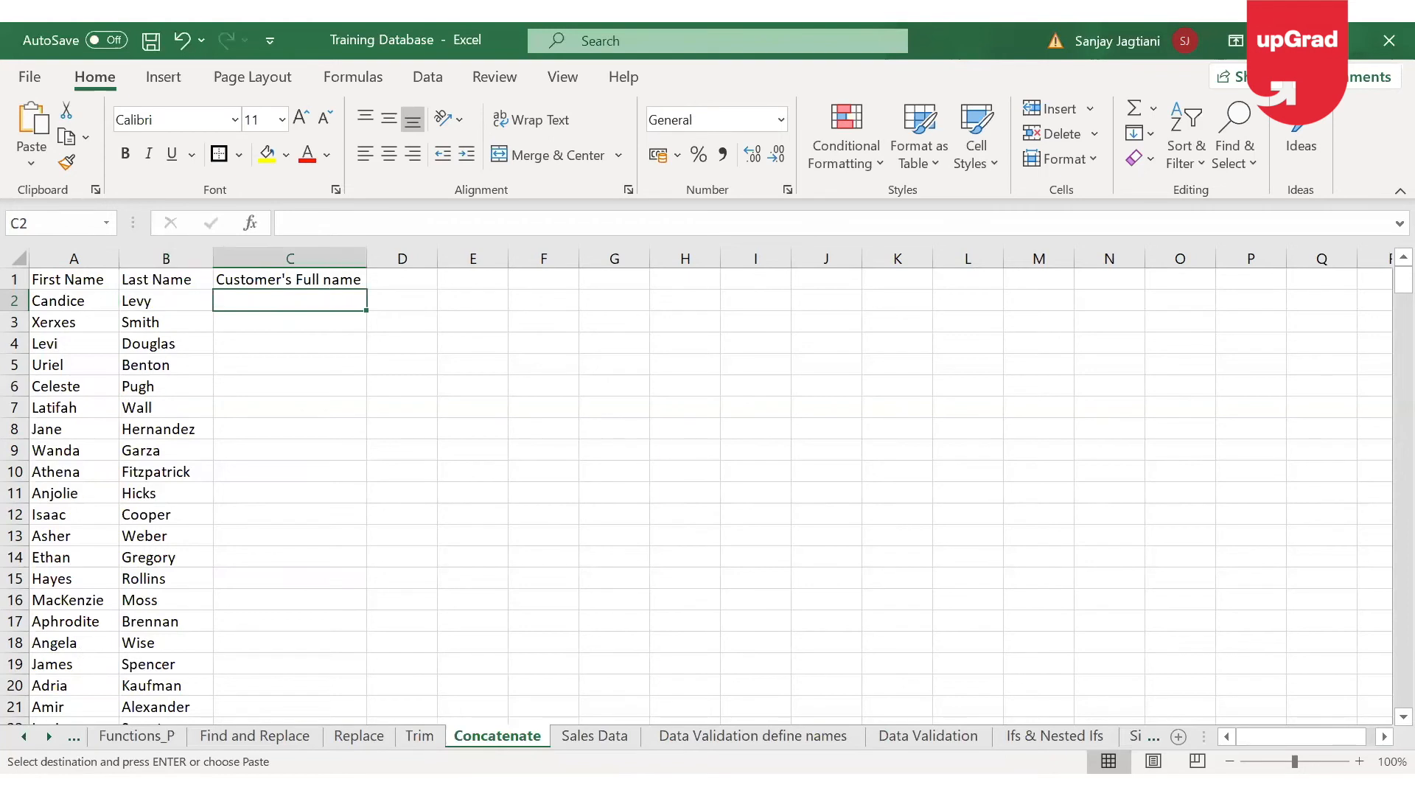
pyautogui.write('=')
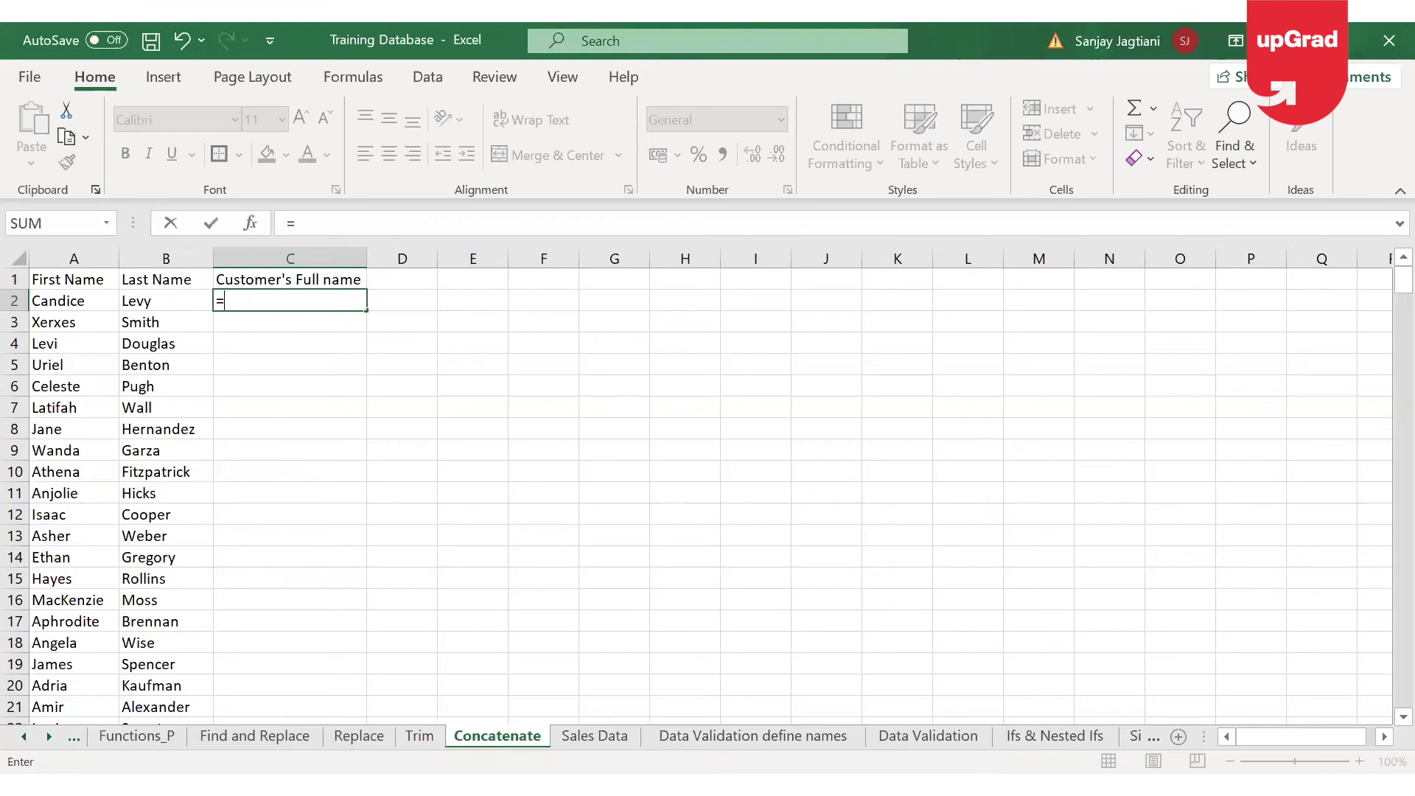
pyautogui.write('CONCATENATE(')
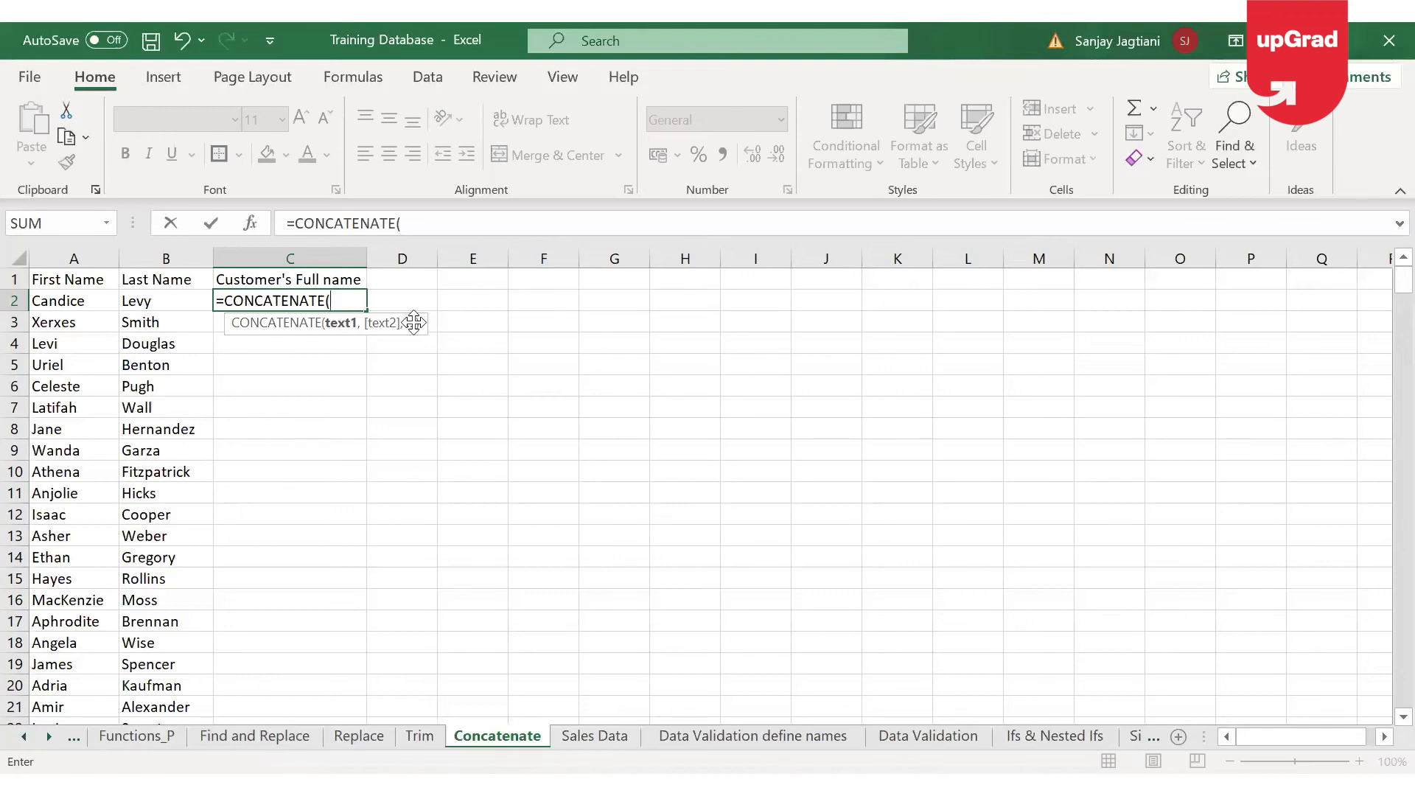
pyautogui.click(81, 300)
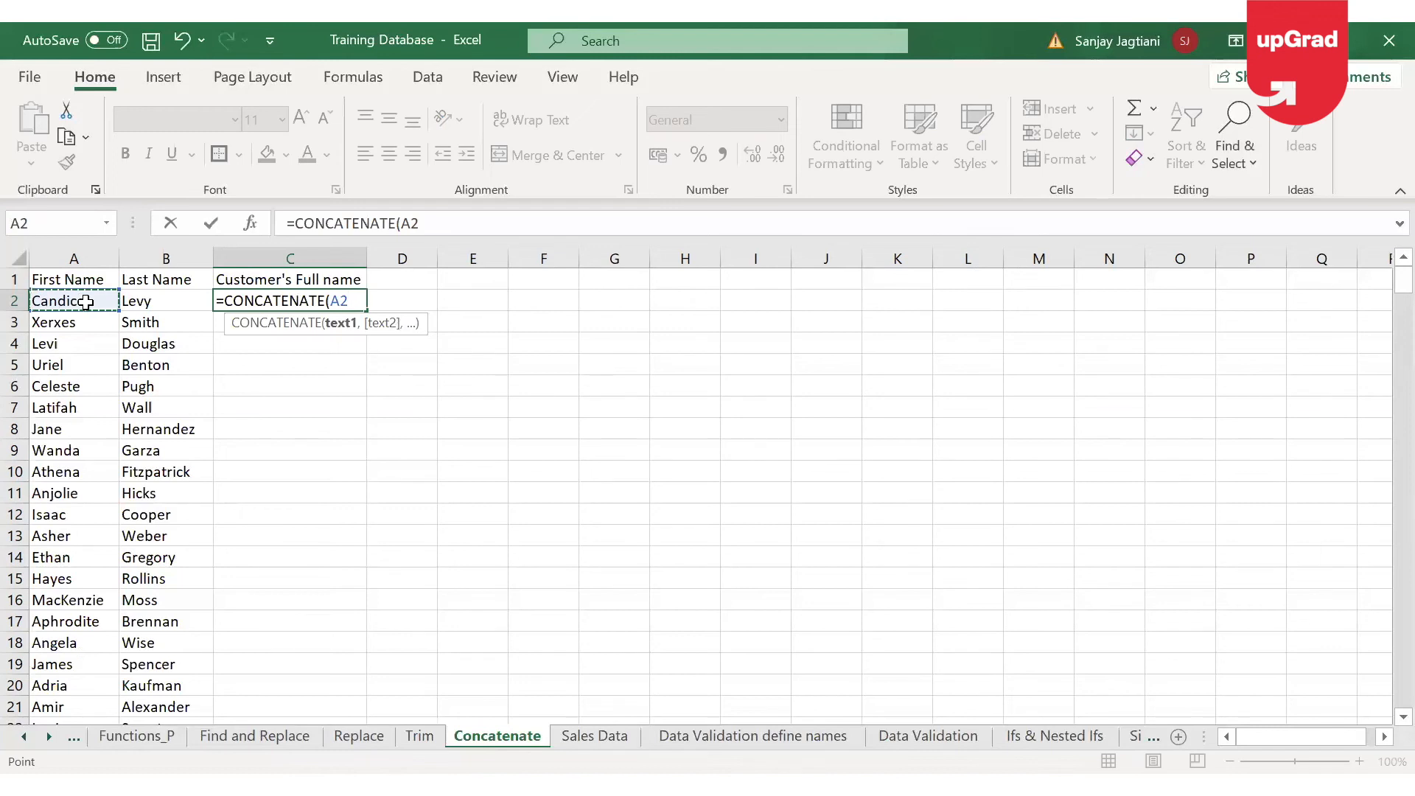
pyautogui.write(',')
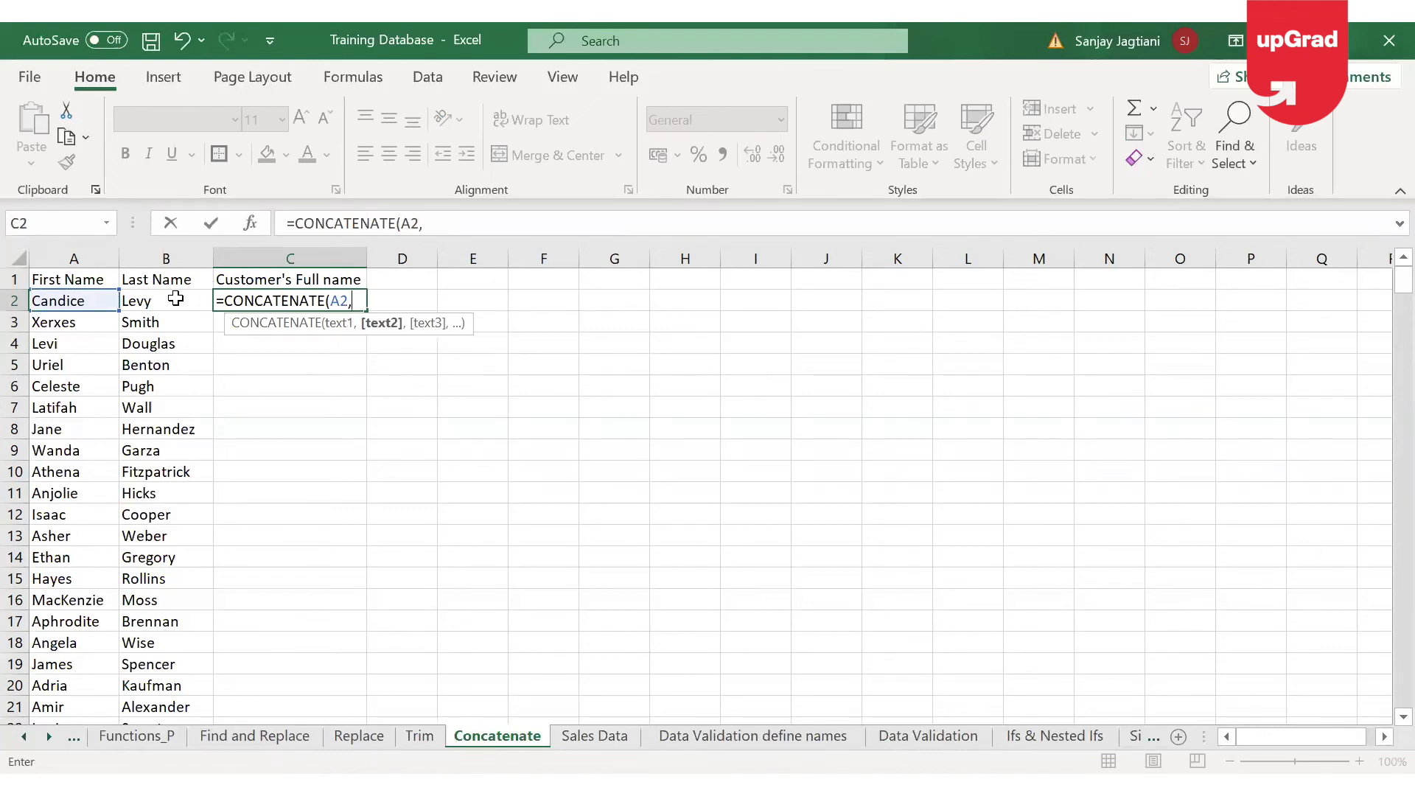
pyautogui.click(176, 299)
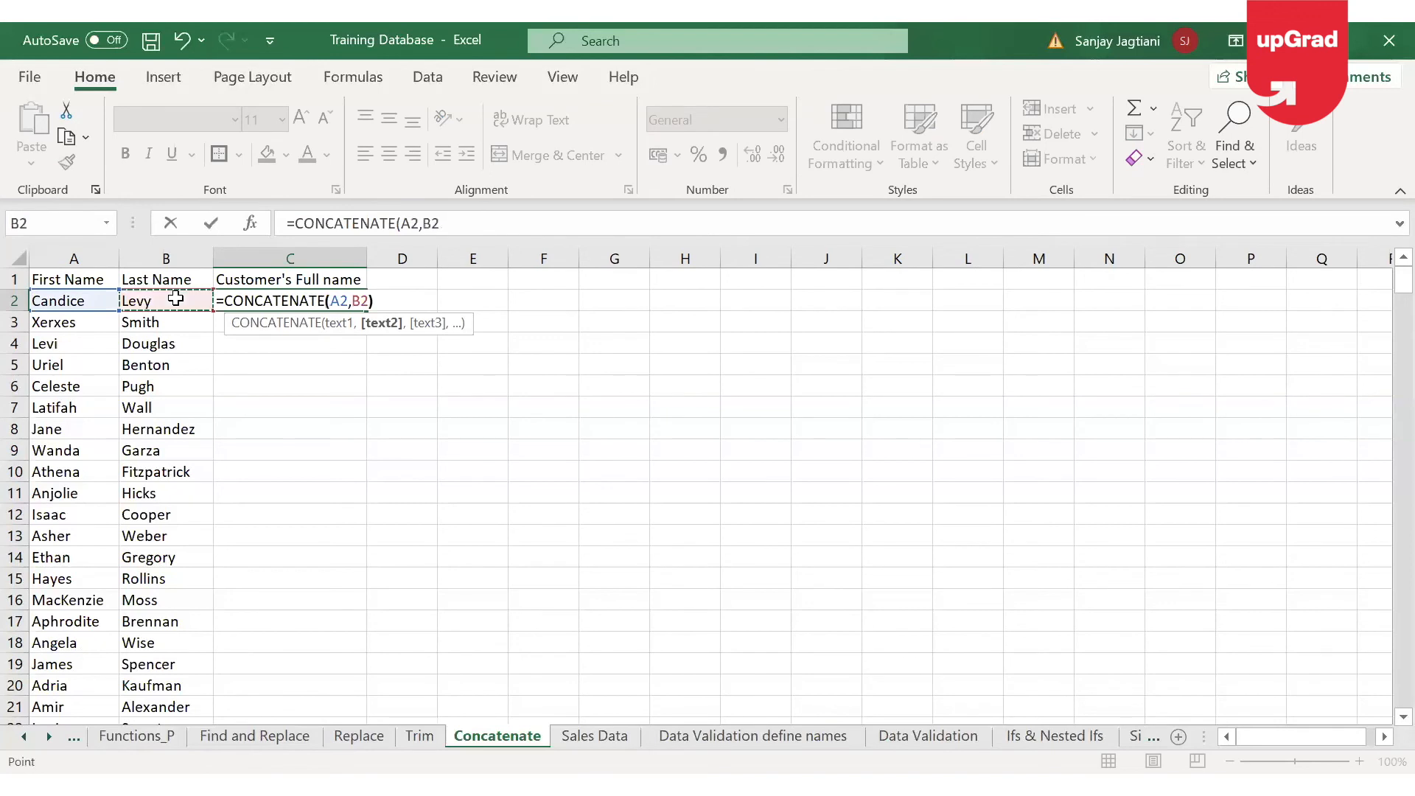
pyautogui.press('Return')
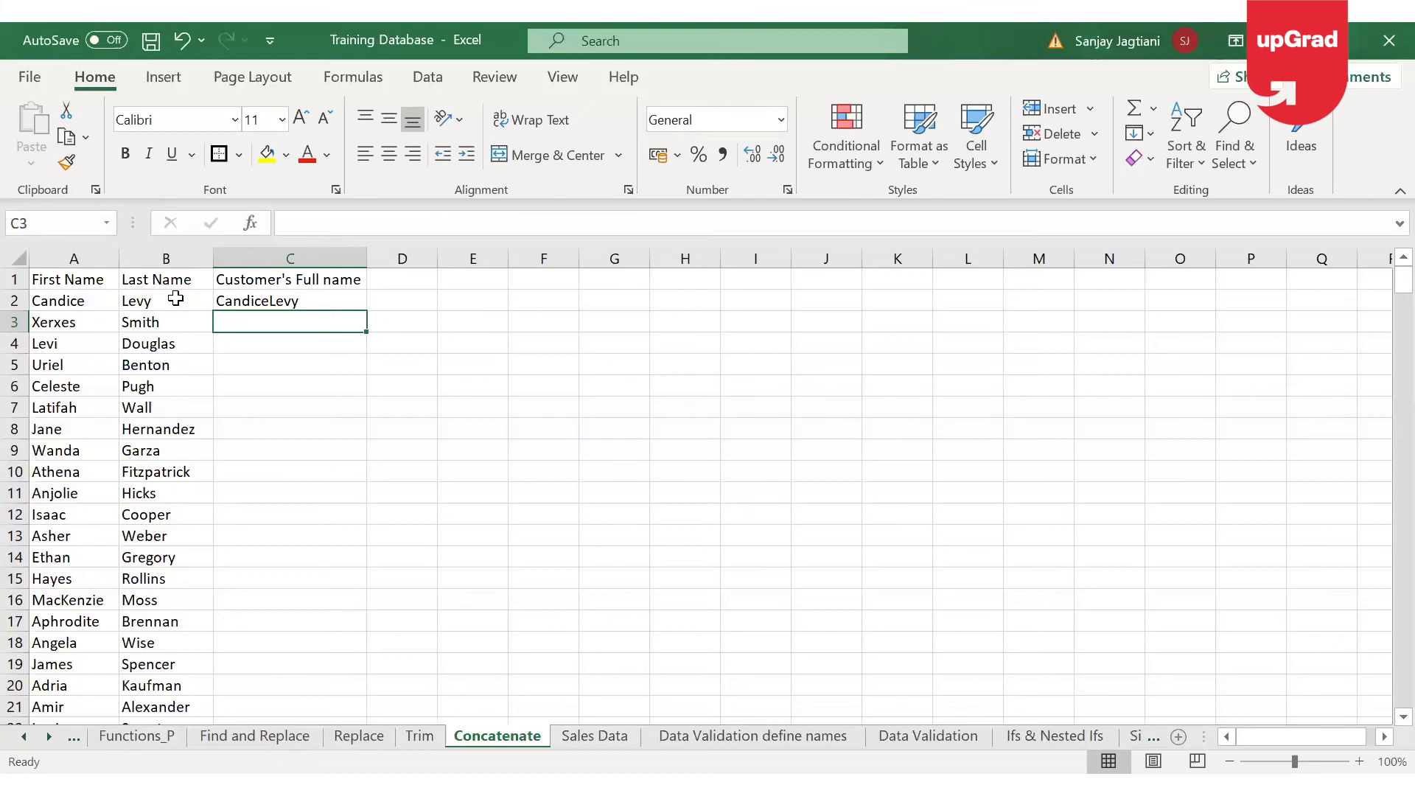
pyautogui.press('Up')
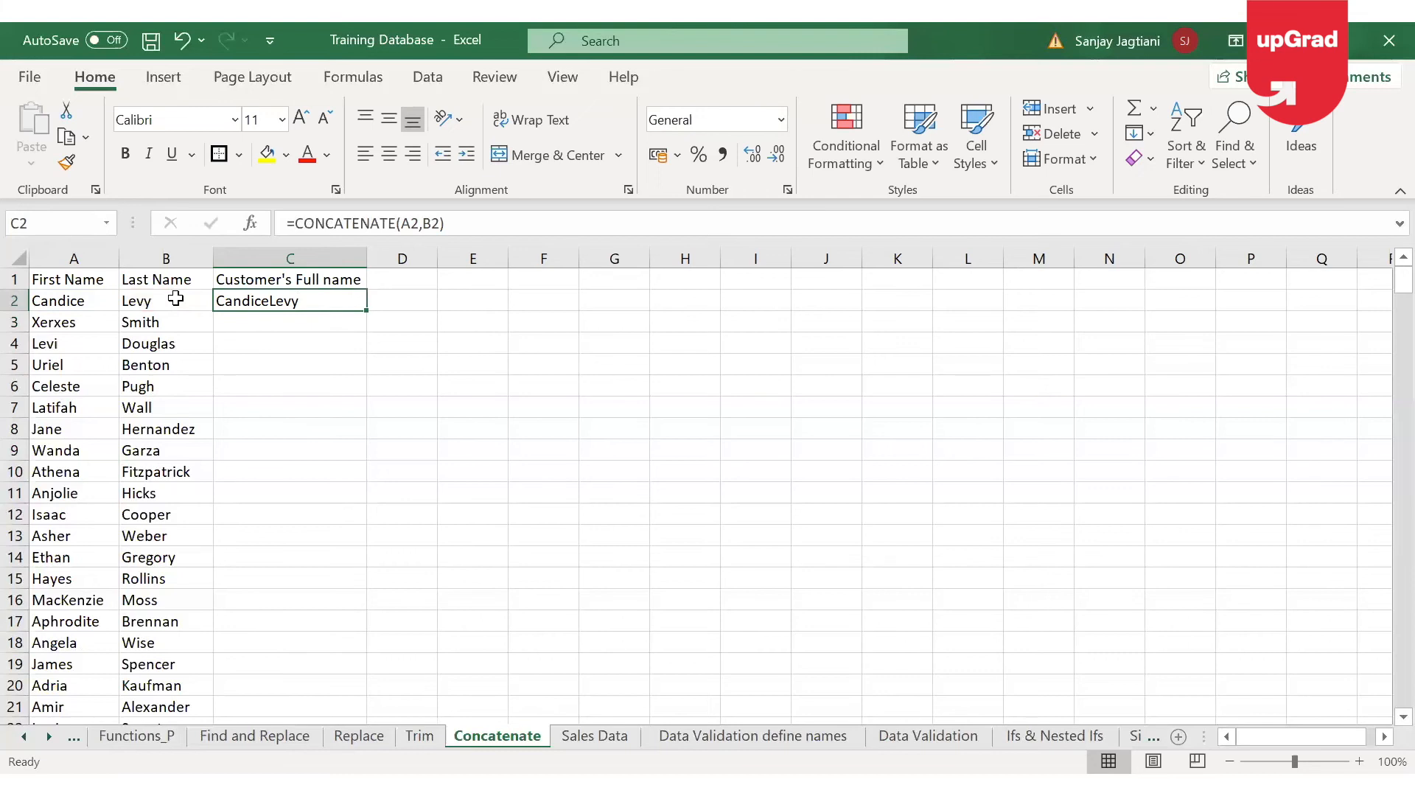
# Replace the formula in C2 with =CONCATENATE(A2," ",B2) and fill it down the Customer's Full name column
pyautogui.write('=')
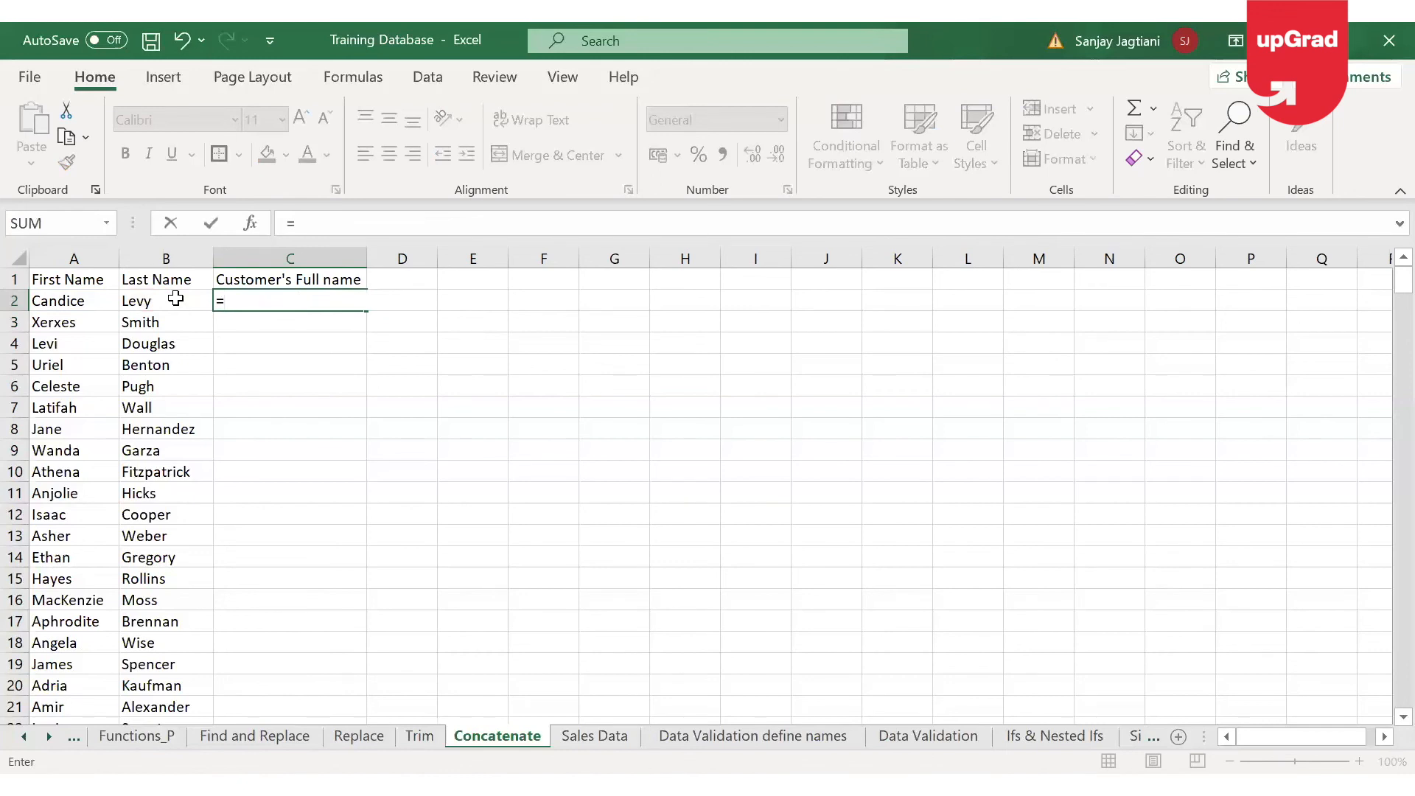
pyautogui.write('can')
pyautogui.press('Tab')
pyautogui.click(68, 302)
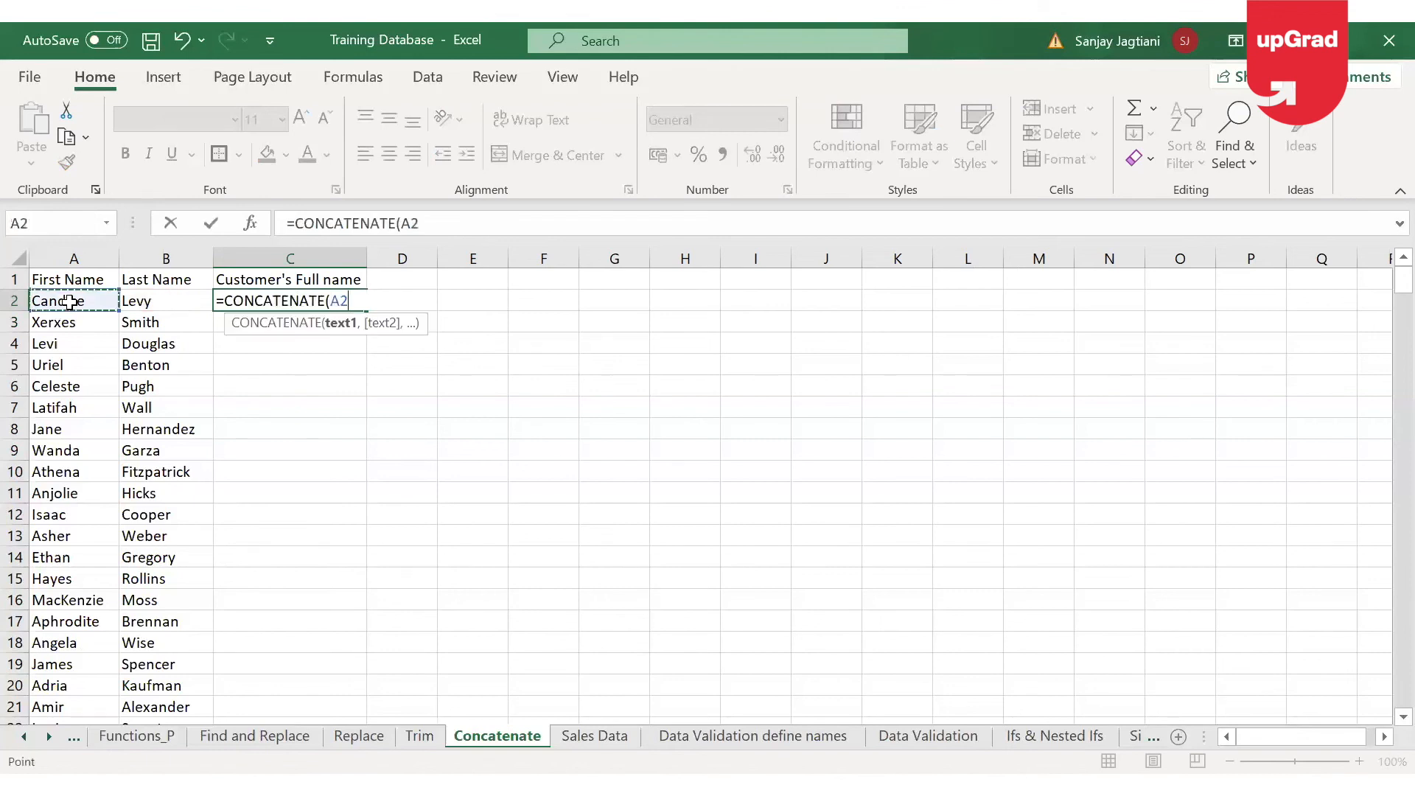
pyautogui.write(',')
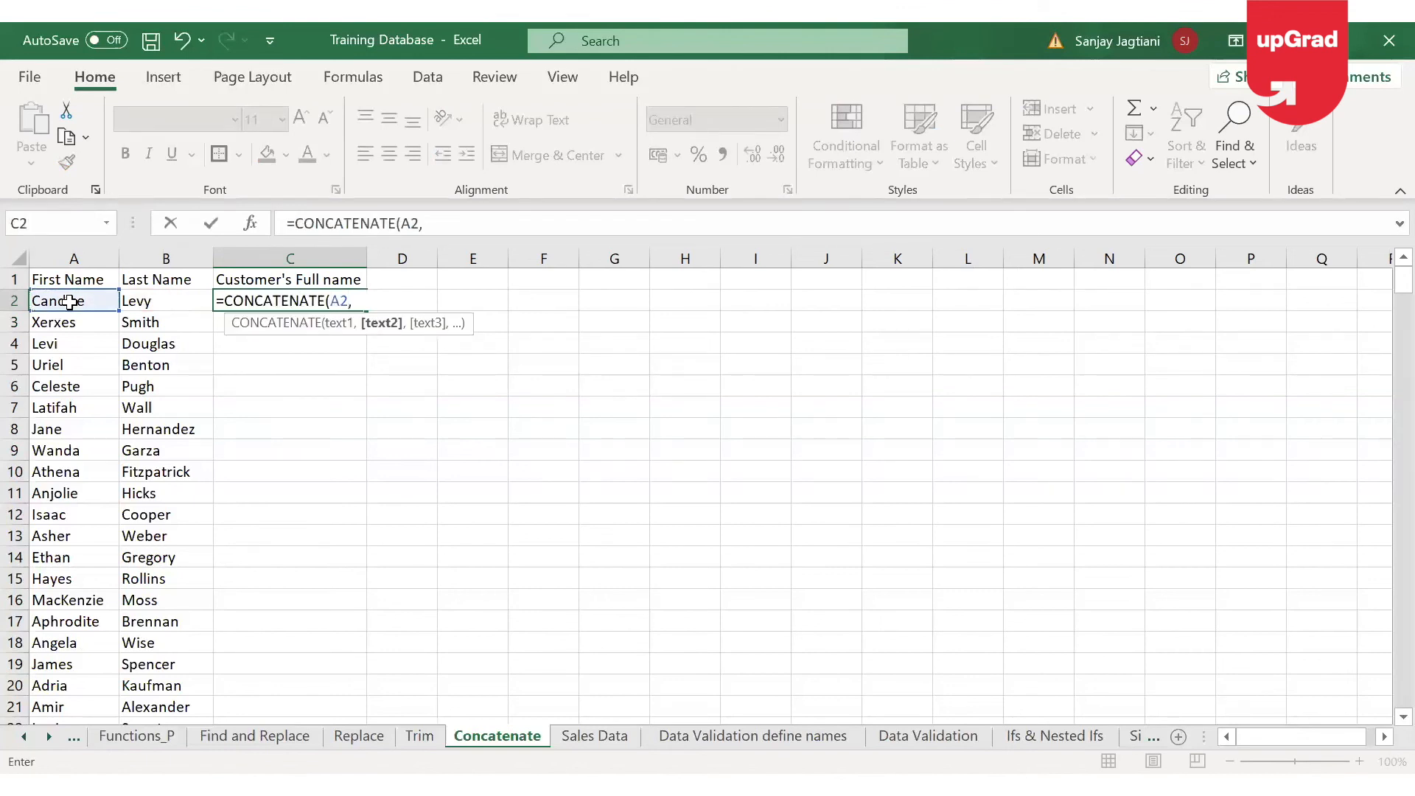
pyautogui.write('" ",')
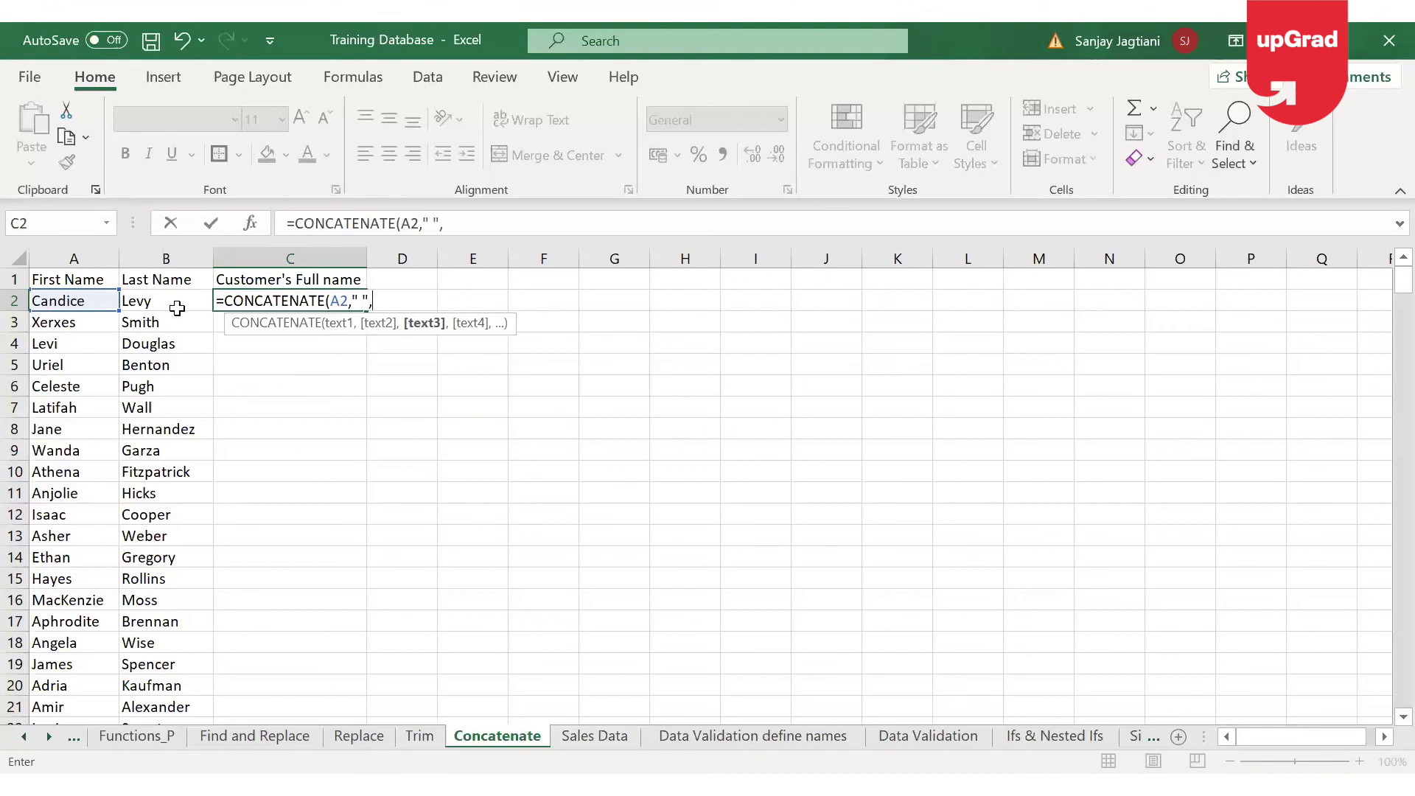
pyautogui.click(177, 300)
pyautogui.write(')')
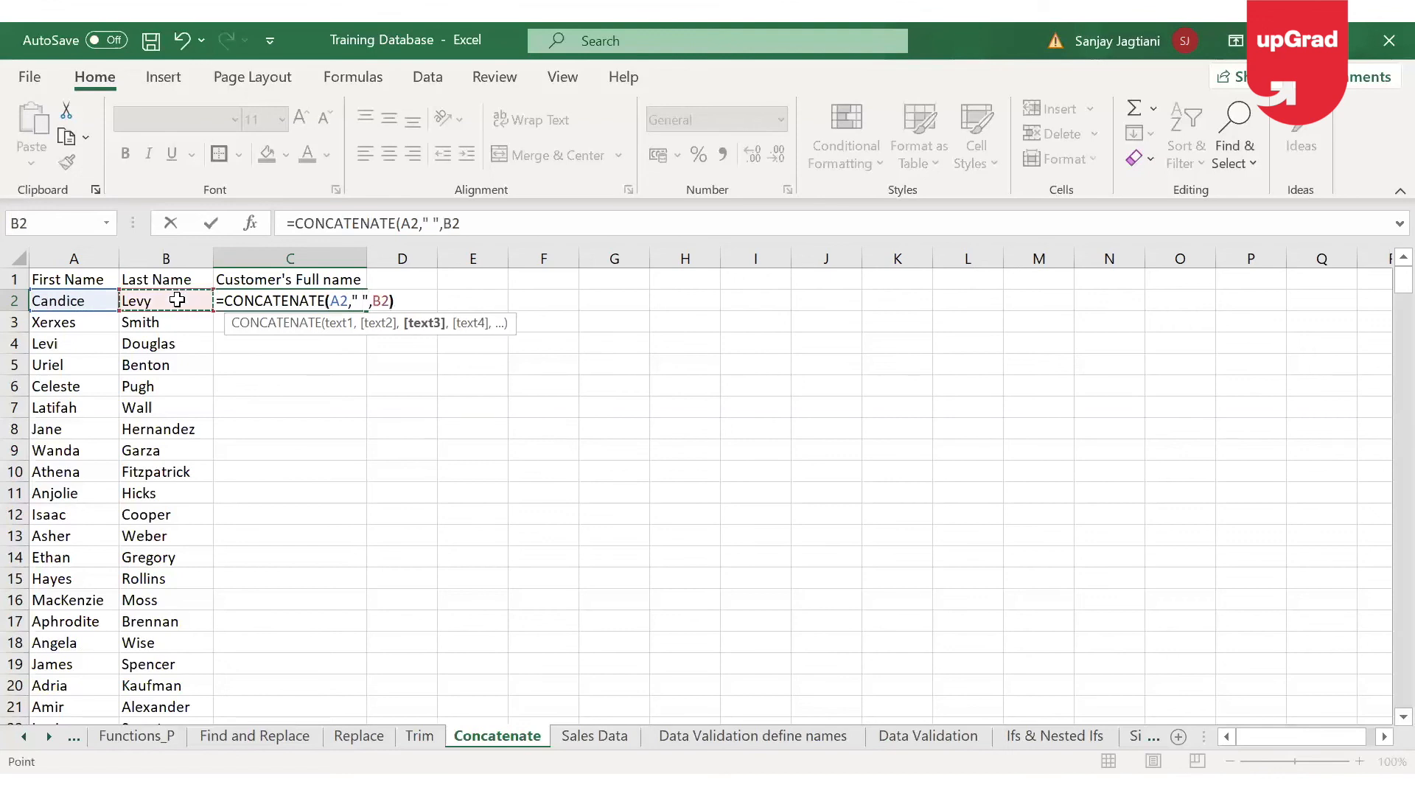
pyautogui.press('Return')
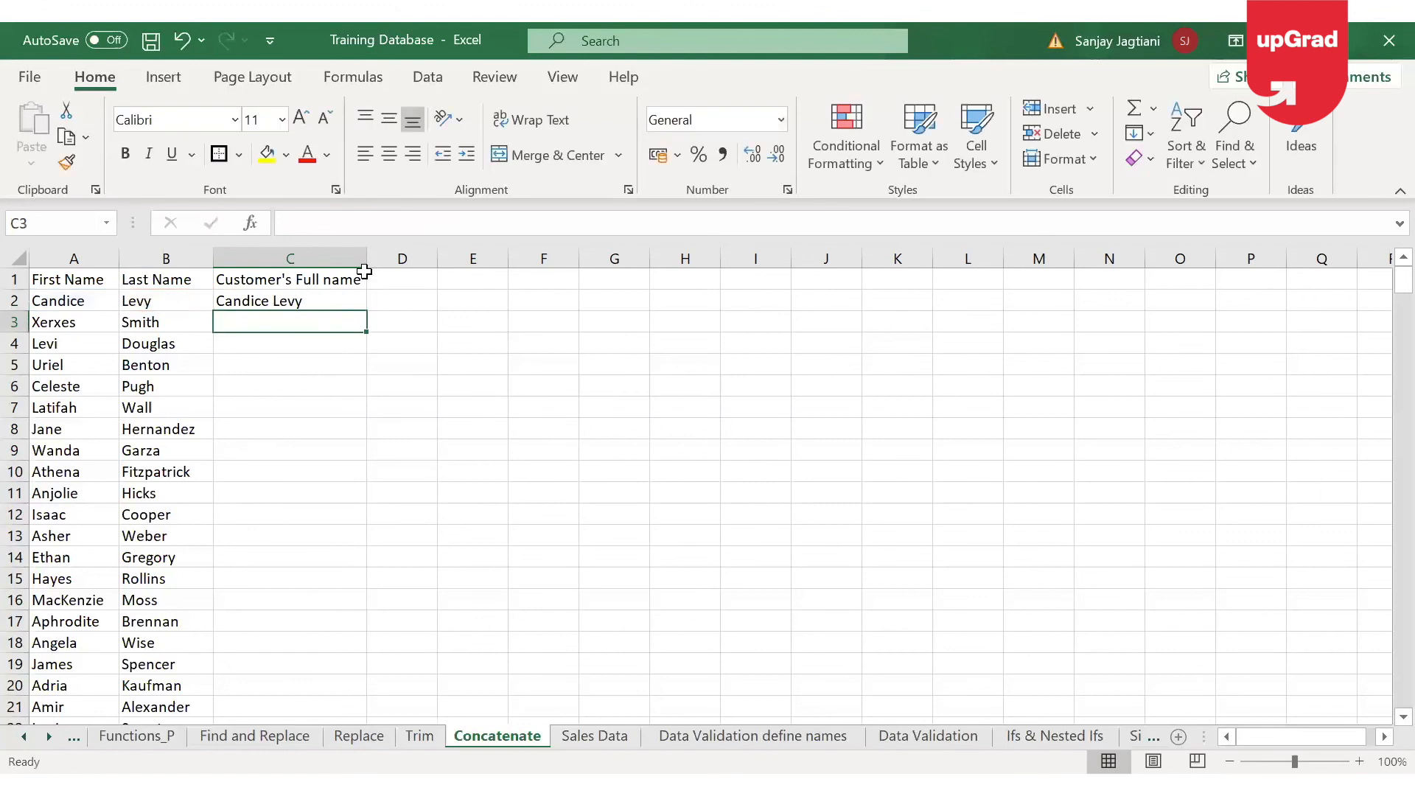
pyautogui.click(335, 299)
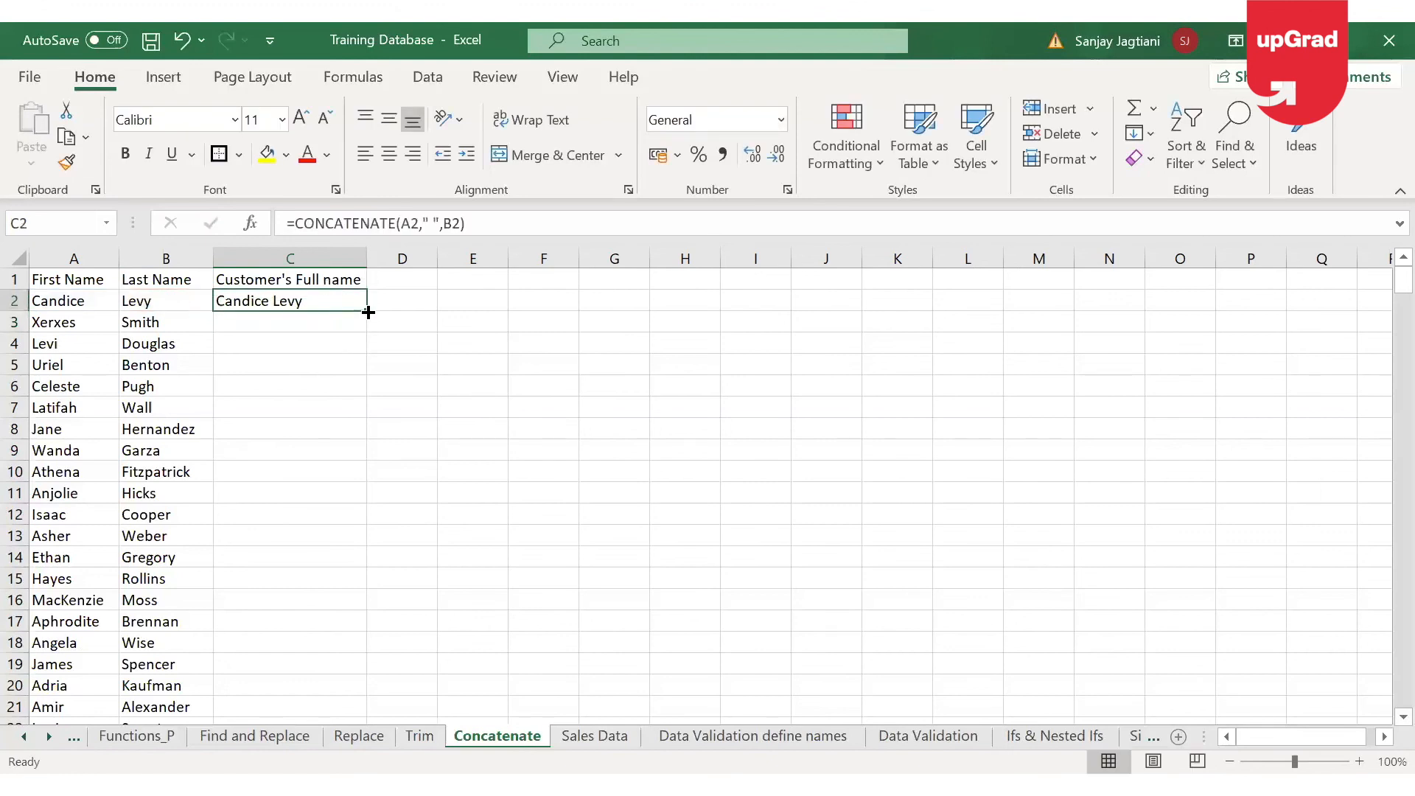
pyautogui.doubleClick(367, 310)
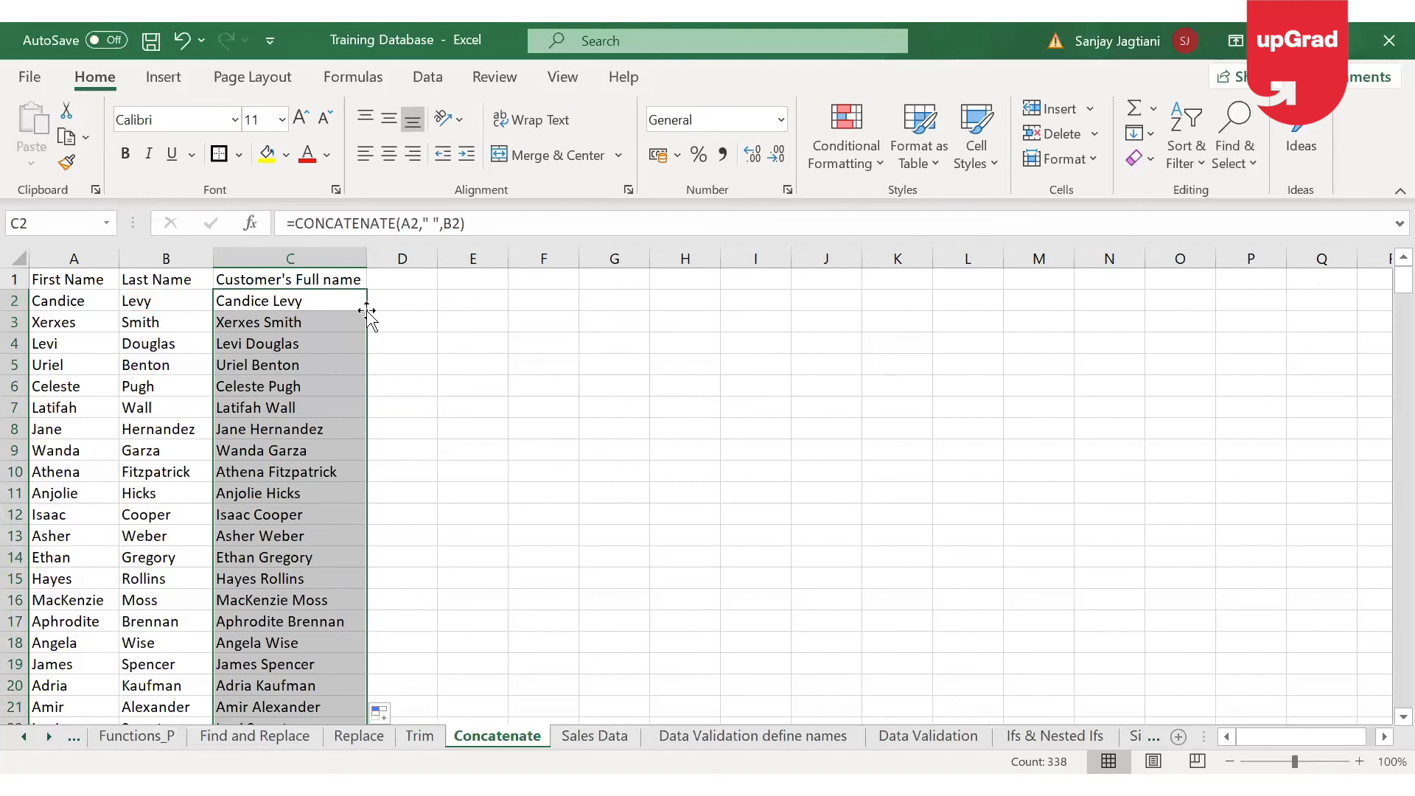
# Enter =CONCAT(A2," ",B2) in D2 to join the first and last names with a space, and reselect the cell
pyautogui.press('Right')
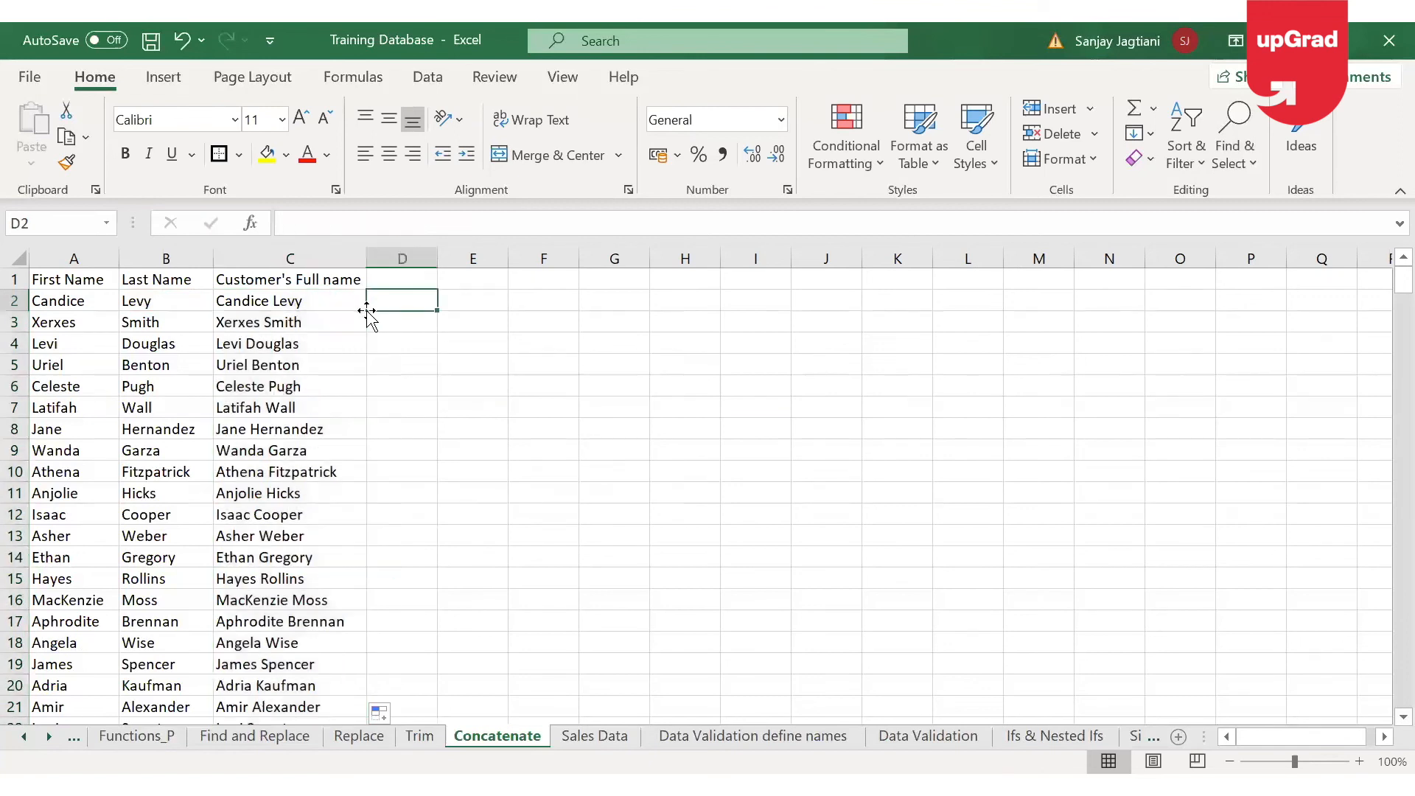
pyautogui.write('=')
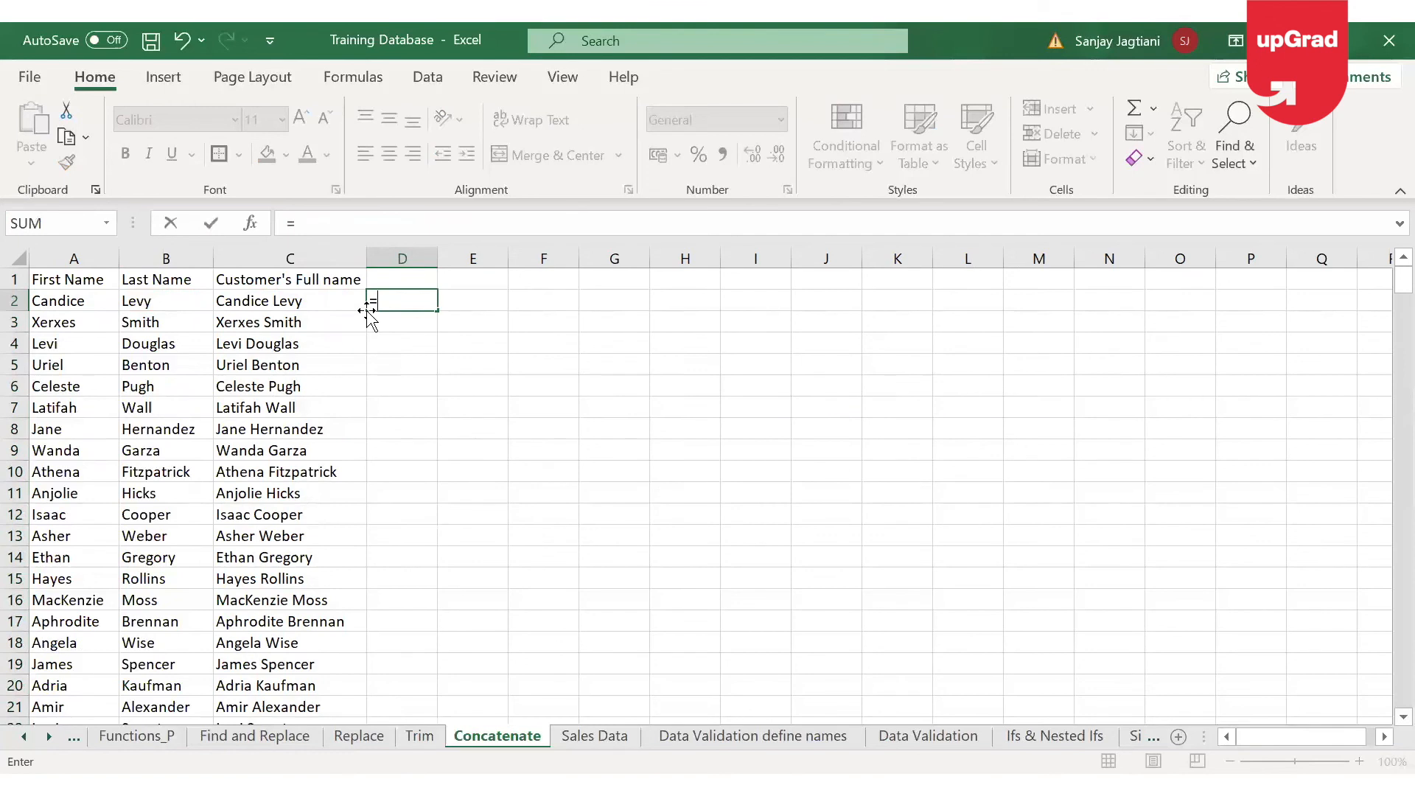
pyautogui.write('CONCAT(')
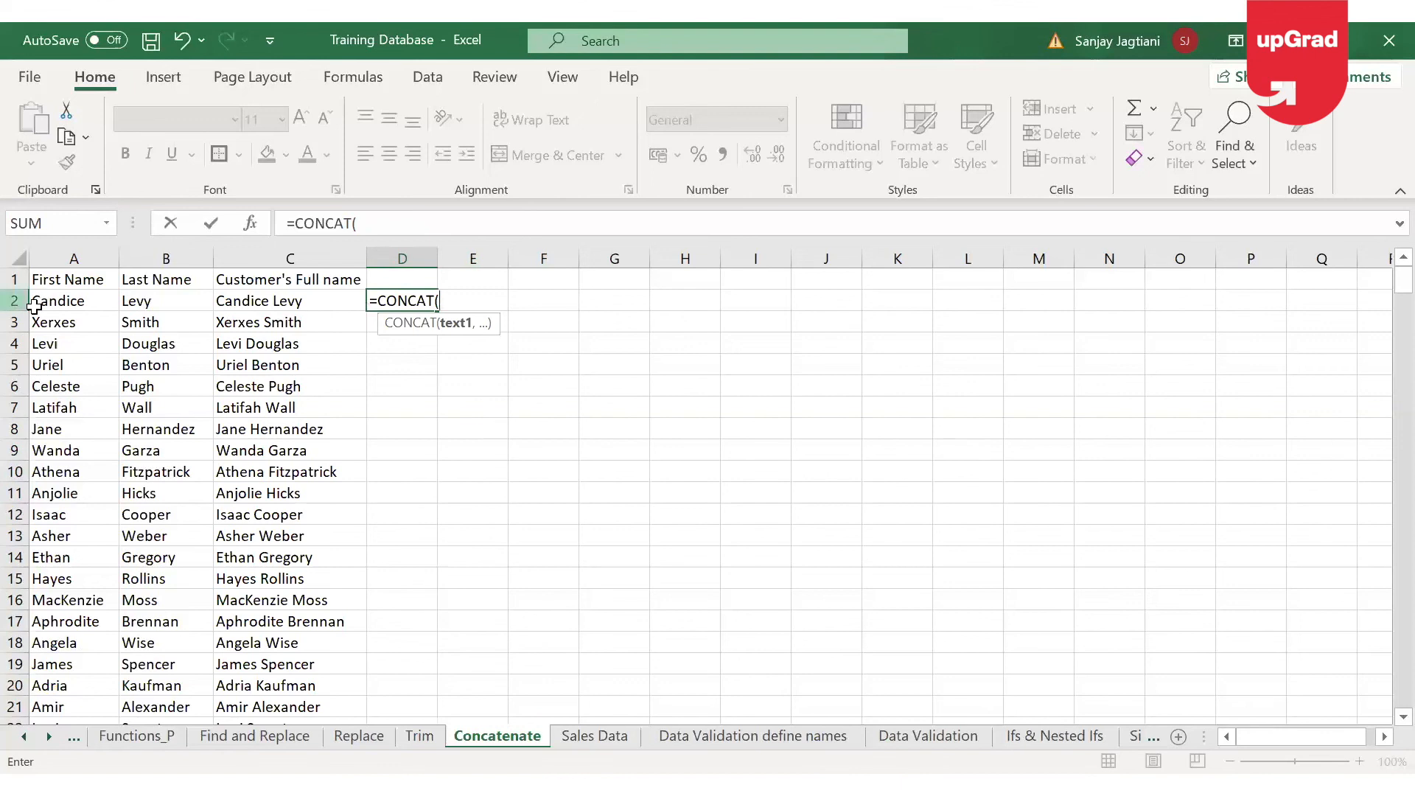
pyautogui.click(49, 303)
pyautogui.write(',"')
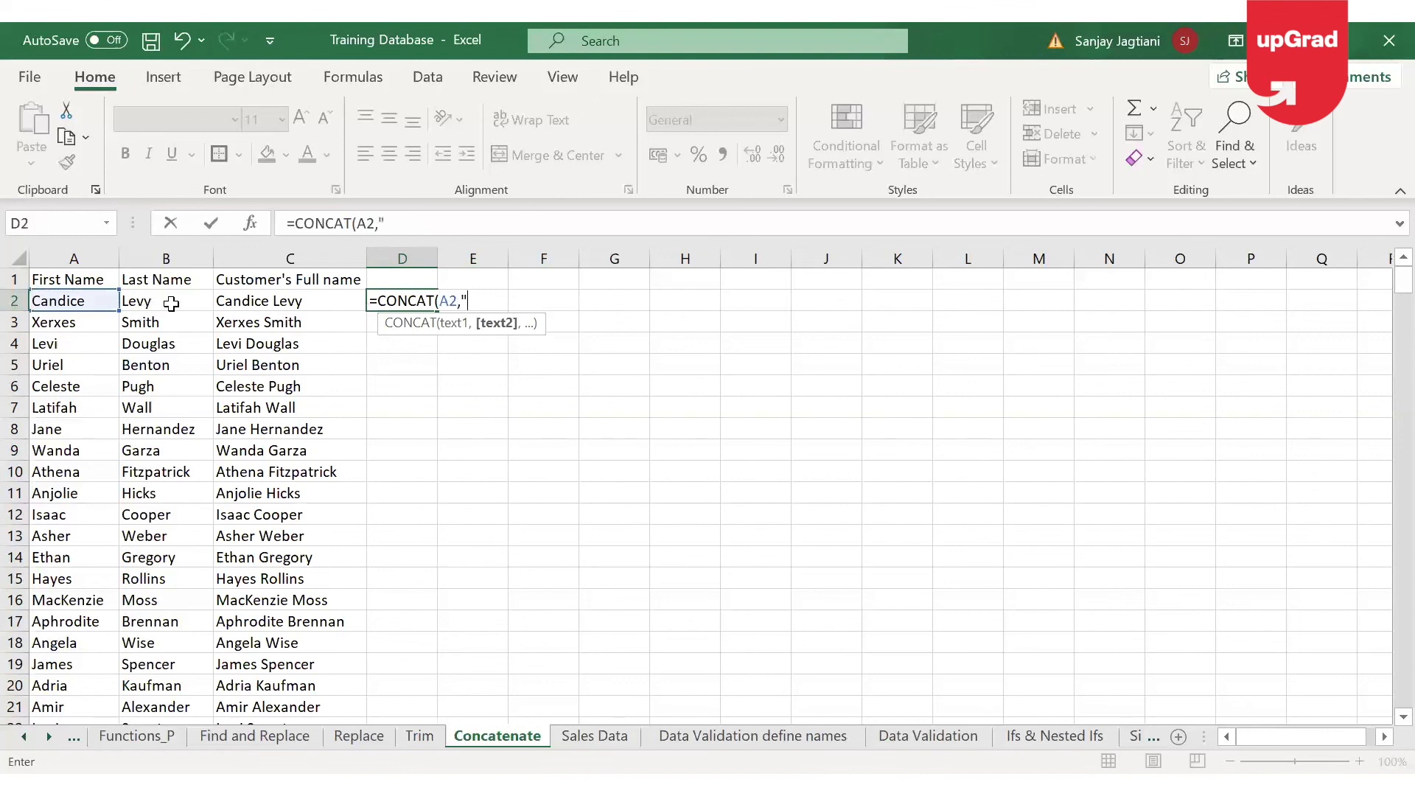
pyautogui.write(' ",')
pyautogui.click(188, 298)
pyautogui.write(')')
pyautogui.press('Return')
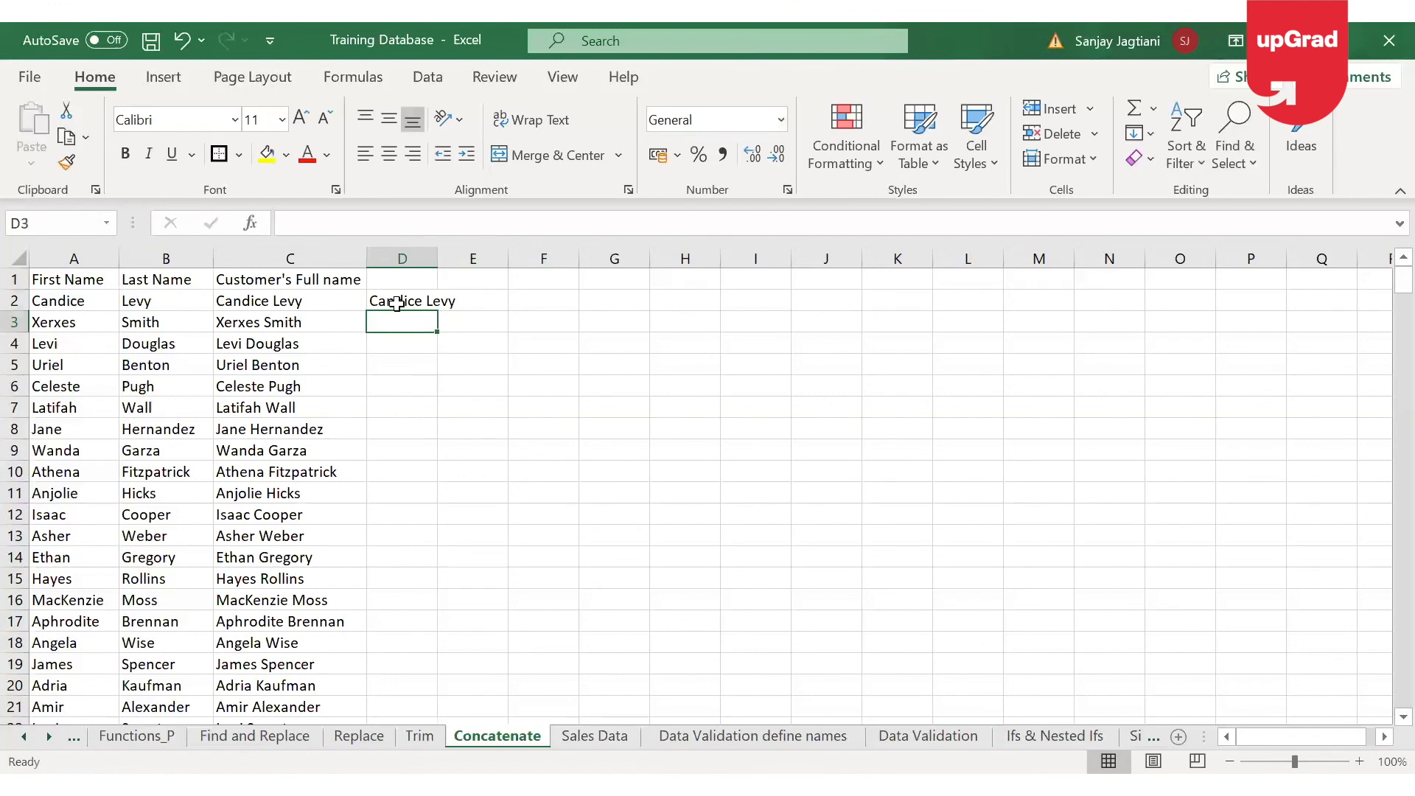
pyautogui.click(397, 303)
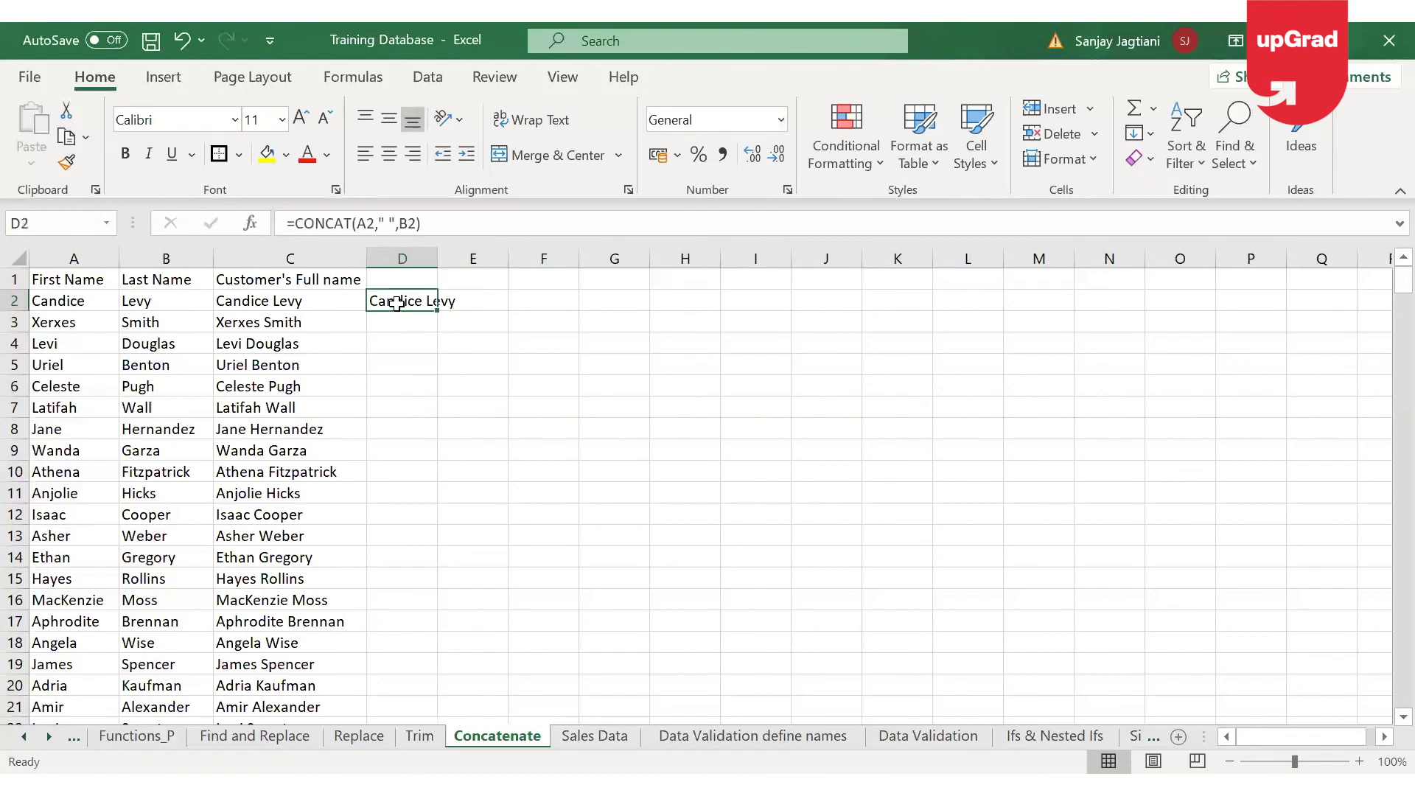